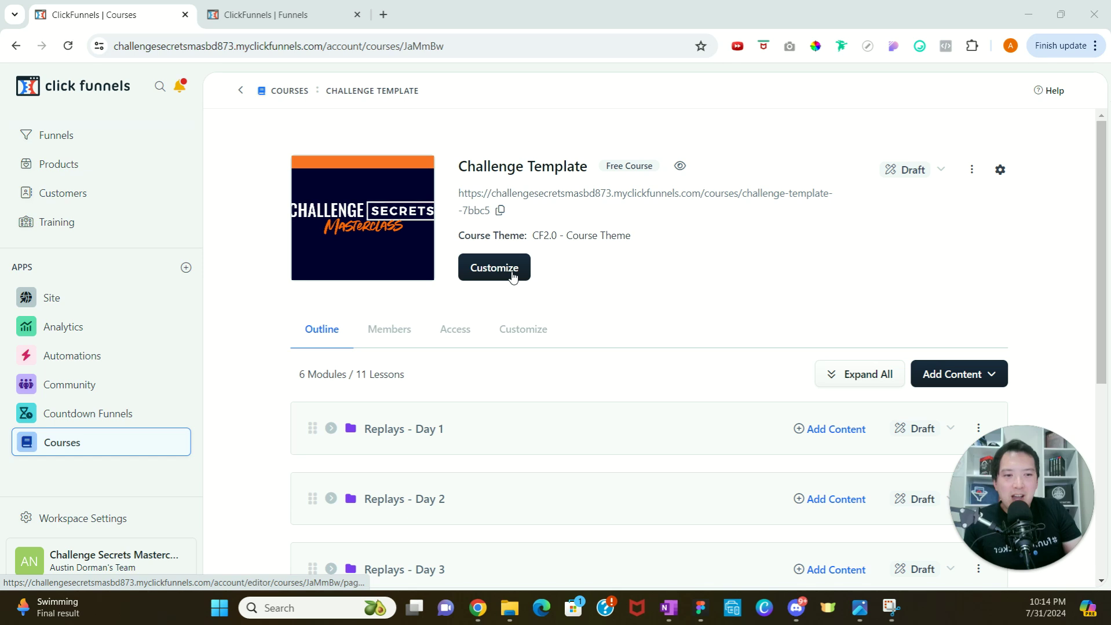
- Open the Challenge Template course in the page editor and examine the Course Home layout and its sub-headline text
{"action": "left_click", "coordinate": [512, 276]}
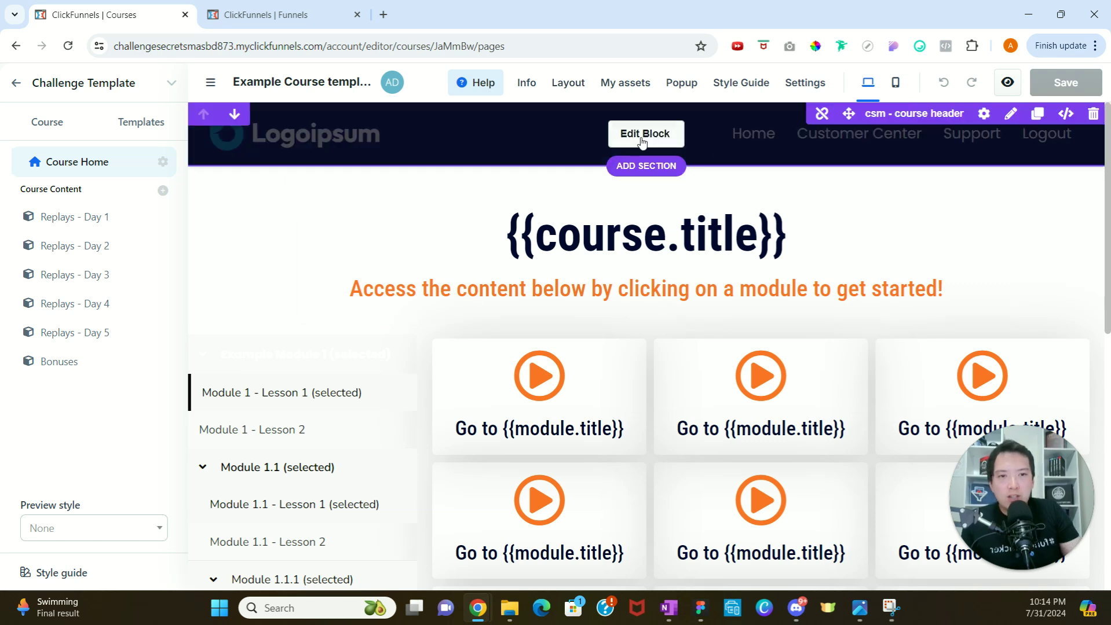
{"action": "scroll", "coordinate": [600, 277], "scroll_direction": "down", "scroll_amount": 2}
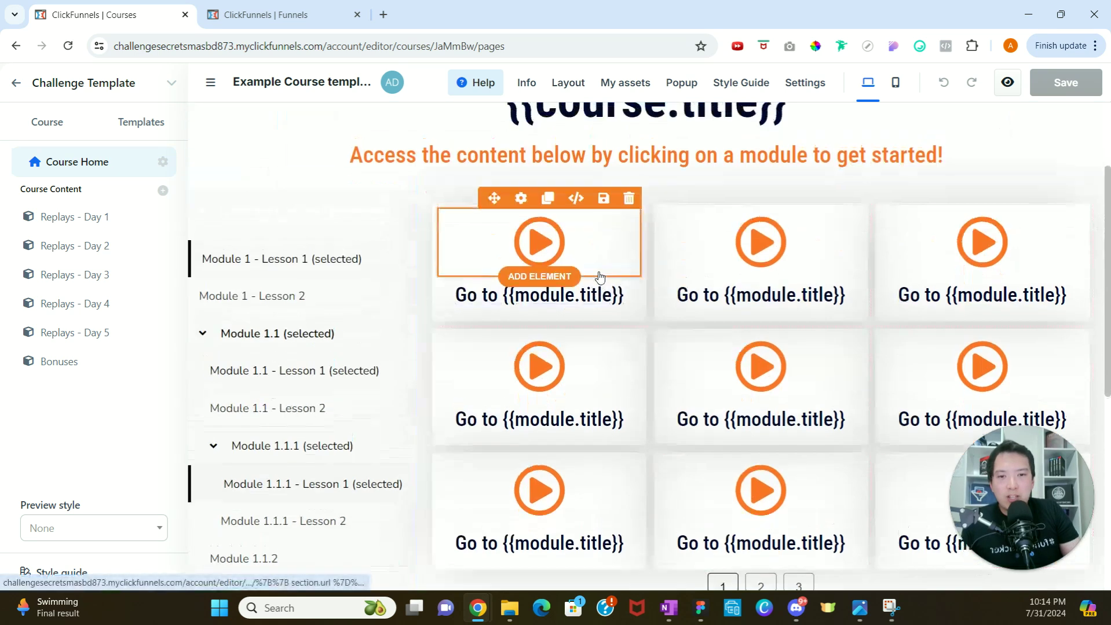
{"action": "scroll", "coordinate": [599, 276], "scroll_direction": "up", "scroll_amount": 2}
{"action": "left_click", "coordinate": [605, 288]}
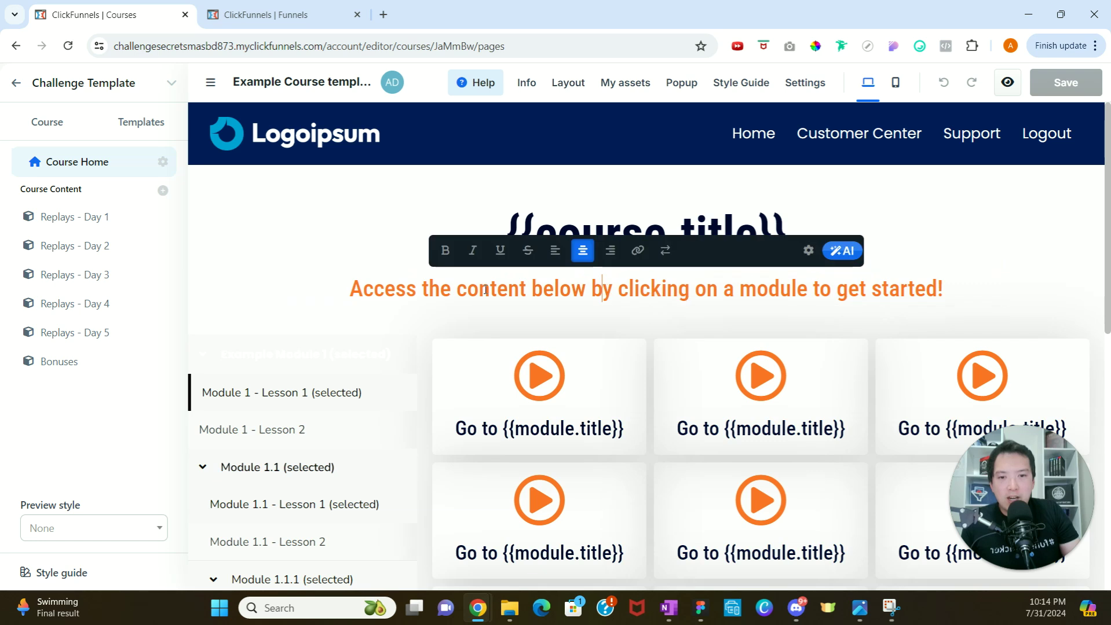
{"action": "left_click_drag", "start_coordinate": [489, 290], "coordinate": [889, 289]}
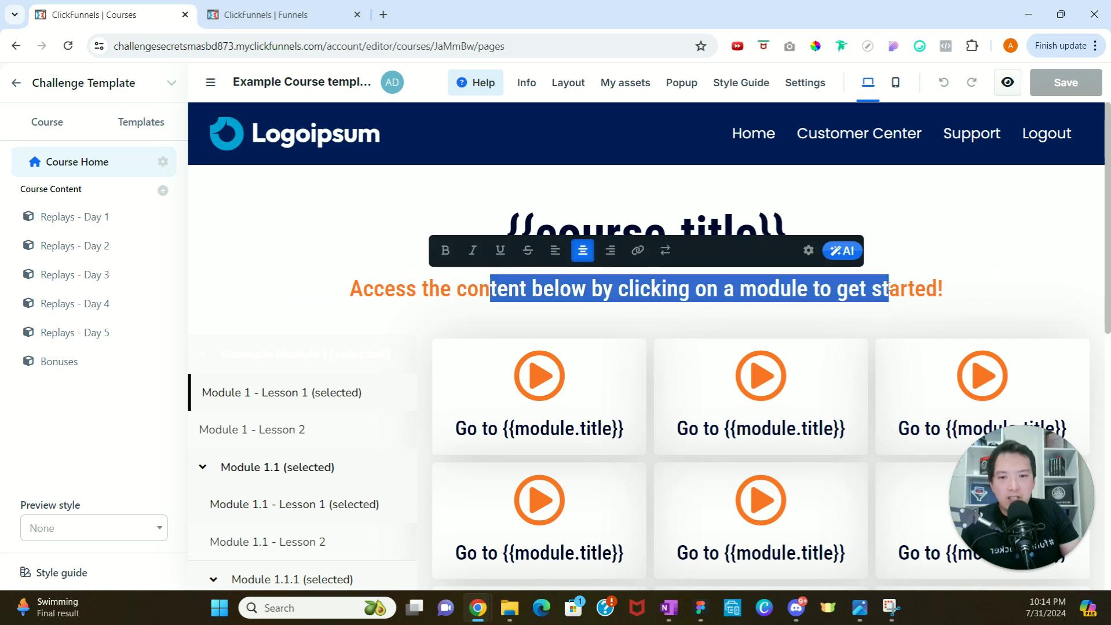
{"action": "left_click", "coordinate": [570, 312]}
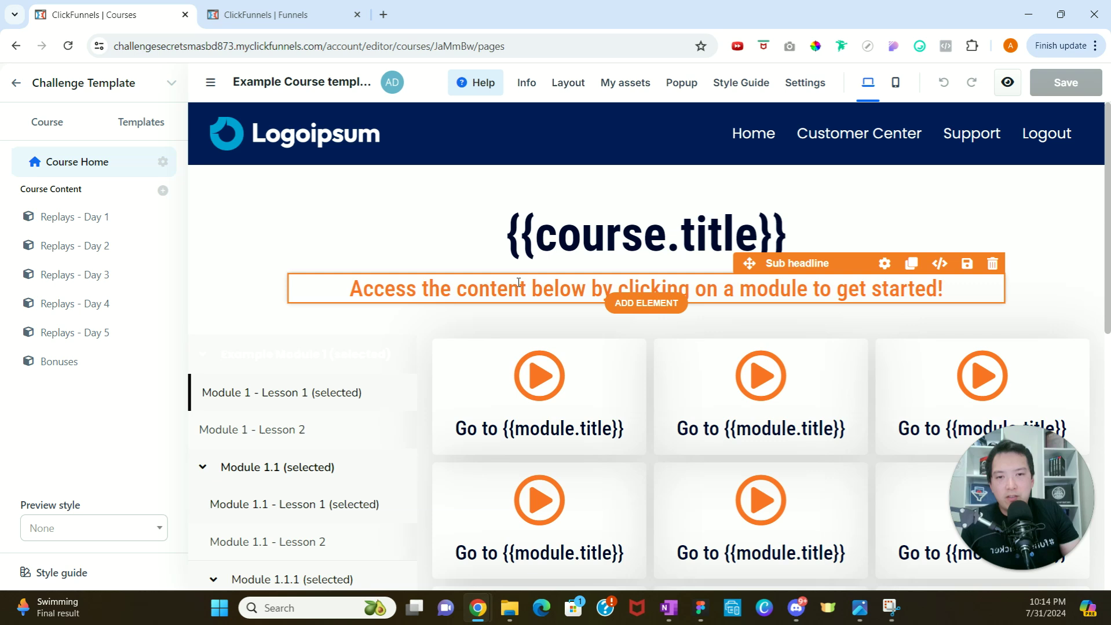
- Open the course header block for editing, review the logo's image settings, and return to the course overview
{"action": "mouse_move", "coordinate": [614, 135]}
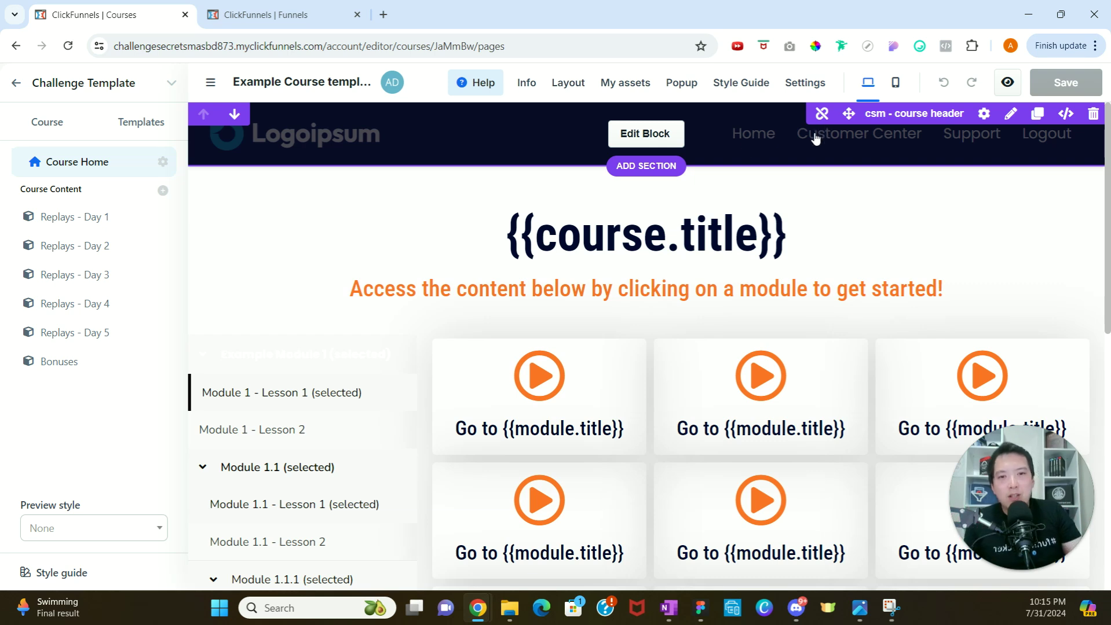
{"action": "left_click", "coordinate": [662, 139]}
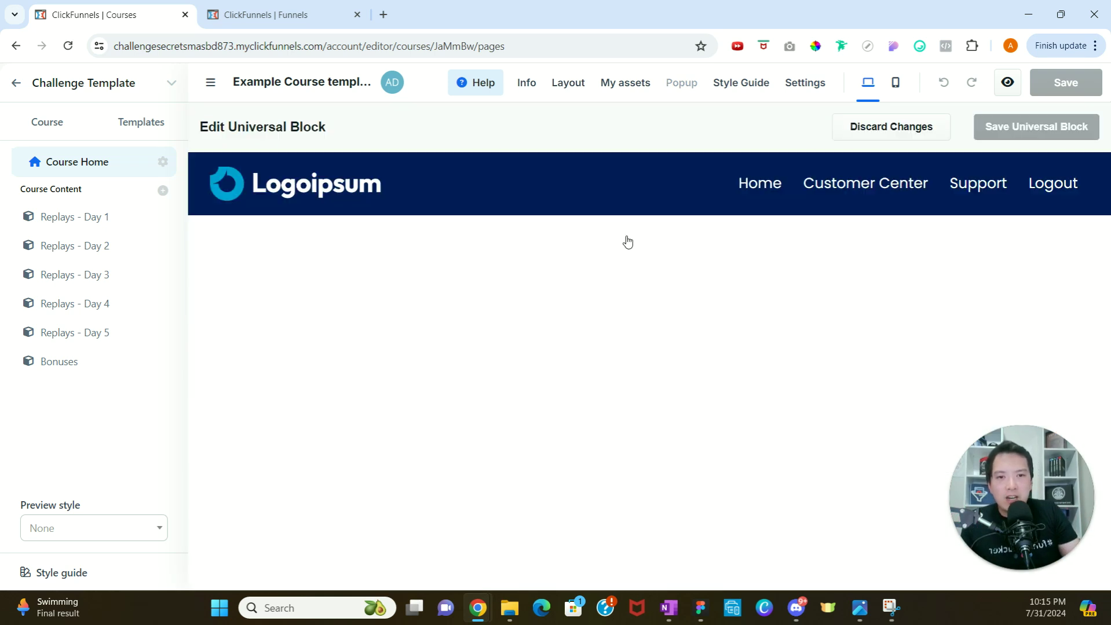
{"action": "left_click", "coordinate": [326, 194]}
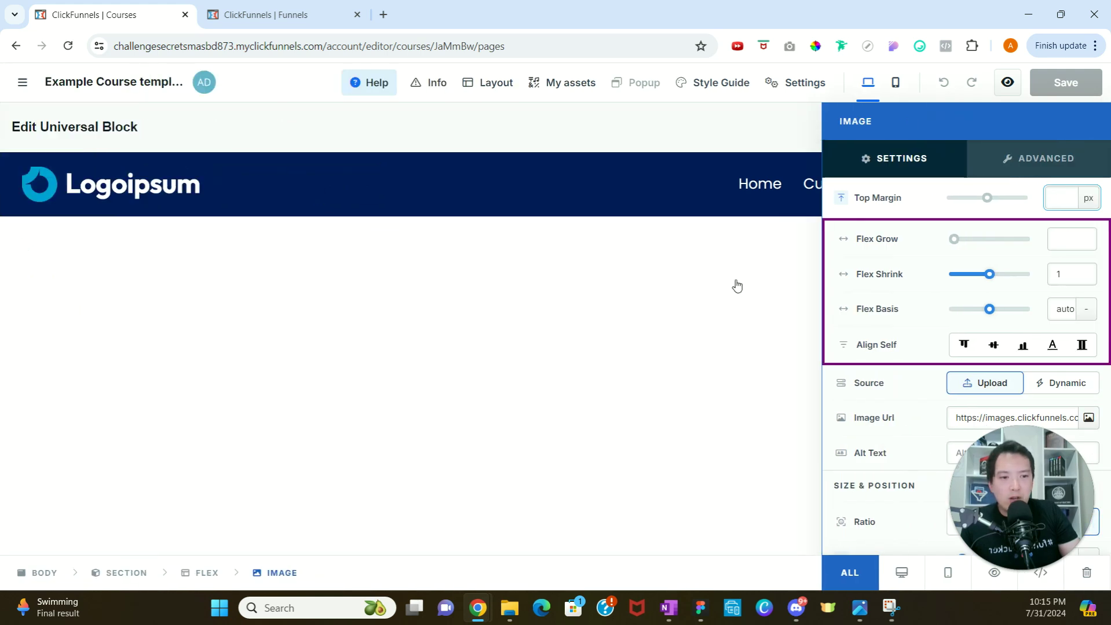
{"action": "scroll", "coordinate": [949, 356], "scroll_direction": "down", "scroll_amount": 1}
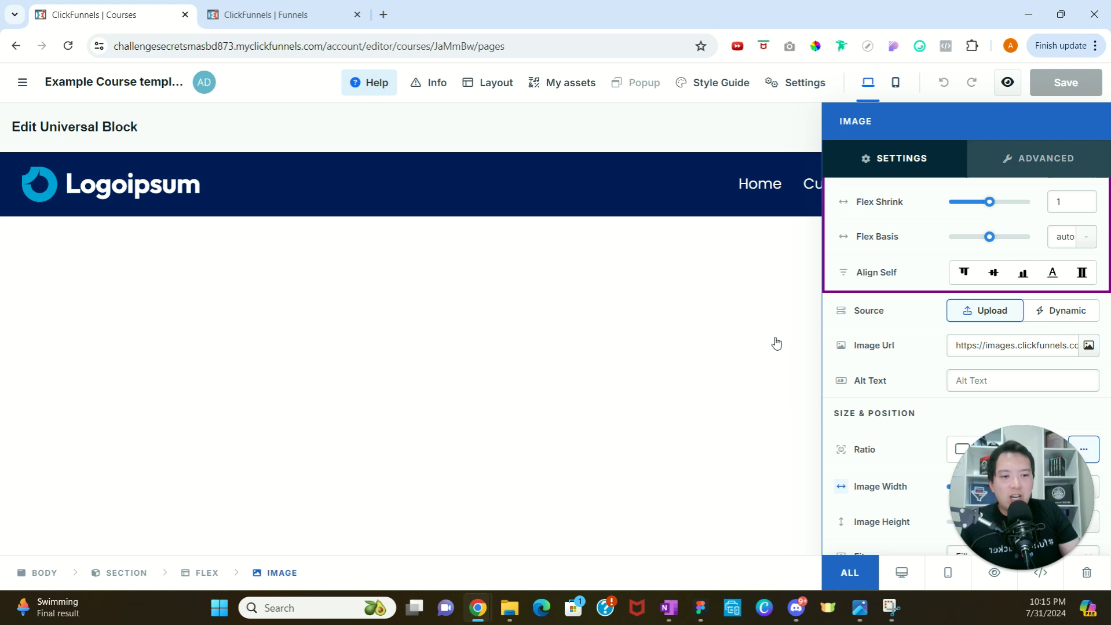
{"action": "left_click", "coordinate": [16, 46]}
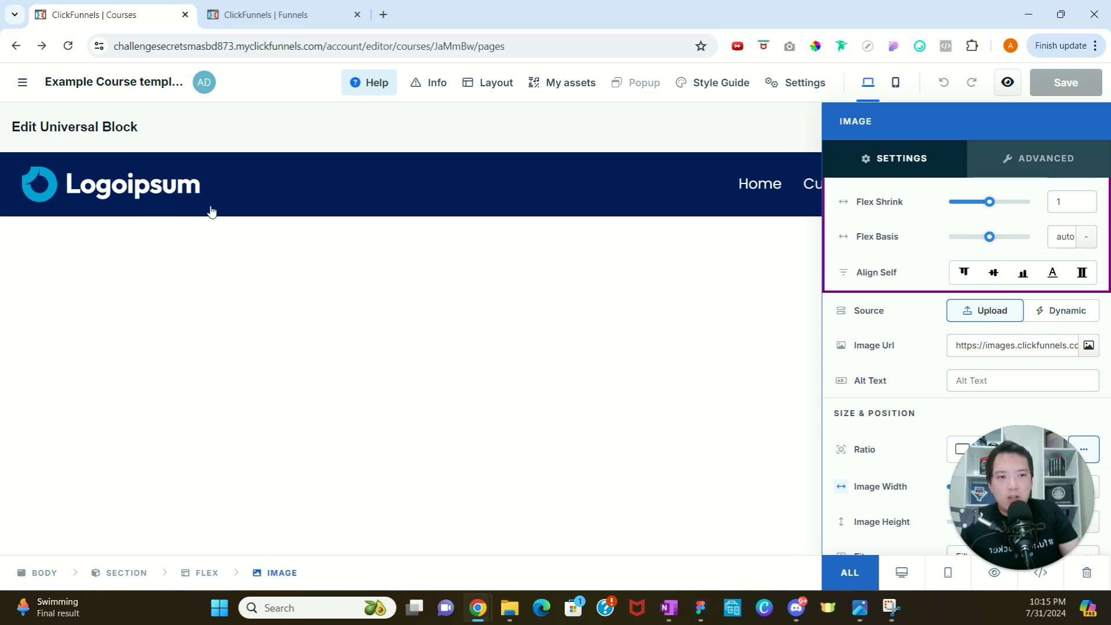
{"action": "left_click", "coordinate": [16, 47]}
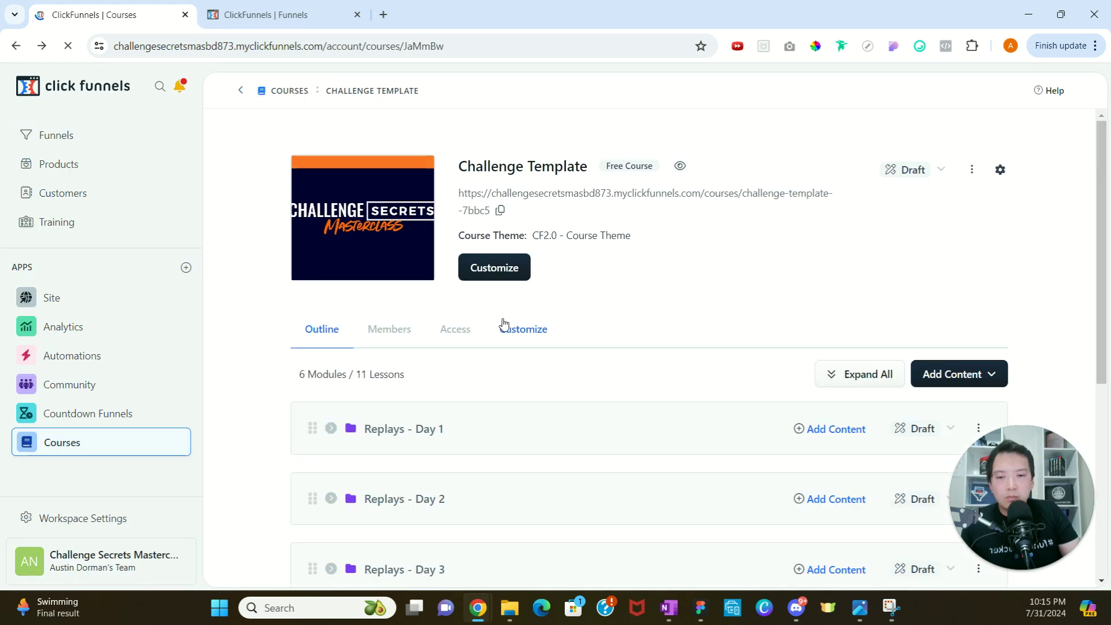
- Expand the Replays - Day 1 module in the course outline and open its Day 1 lesson
{"action": "scroll", "coordinate": [545, 353], "scroll_direction": "down", "scroll_amount": 1}
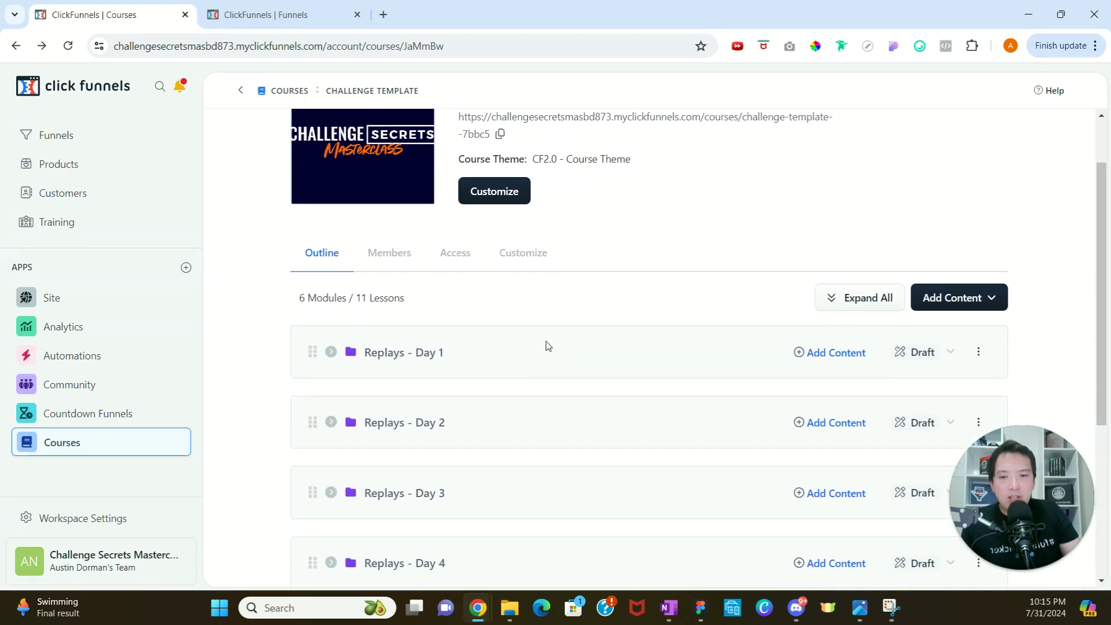
{"action": "scroll", "coordinate": [547, 350], "scroll_direction": "down", "scroll_amount": 1}
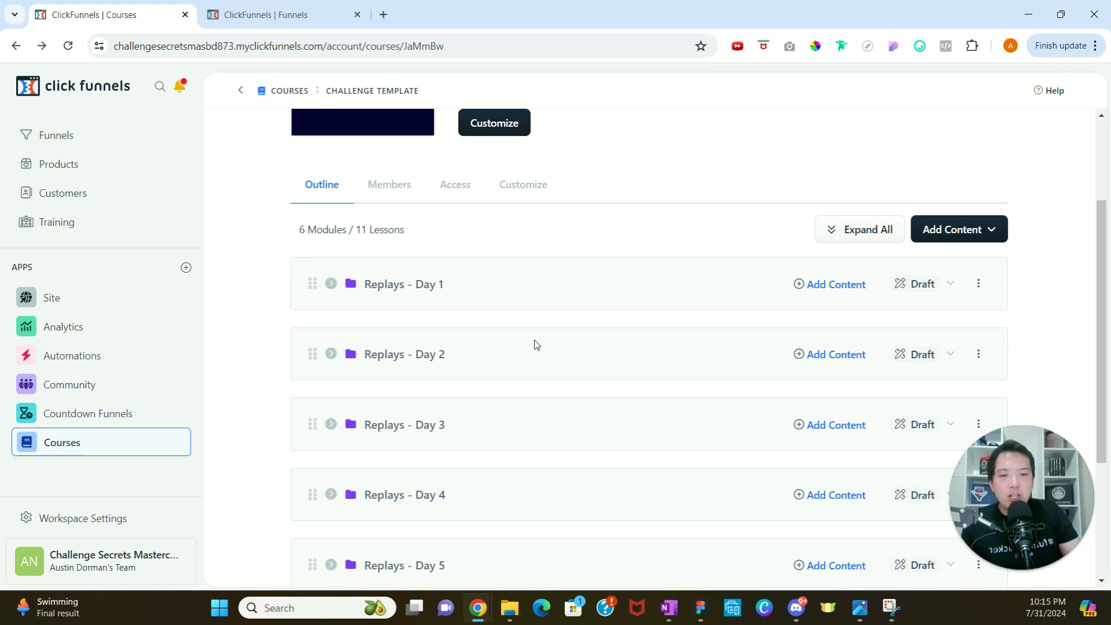
{"action": "scroll", "coordinate": [485, 323], "scroll_direction": "down", "scroll_amount": 1}
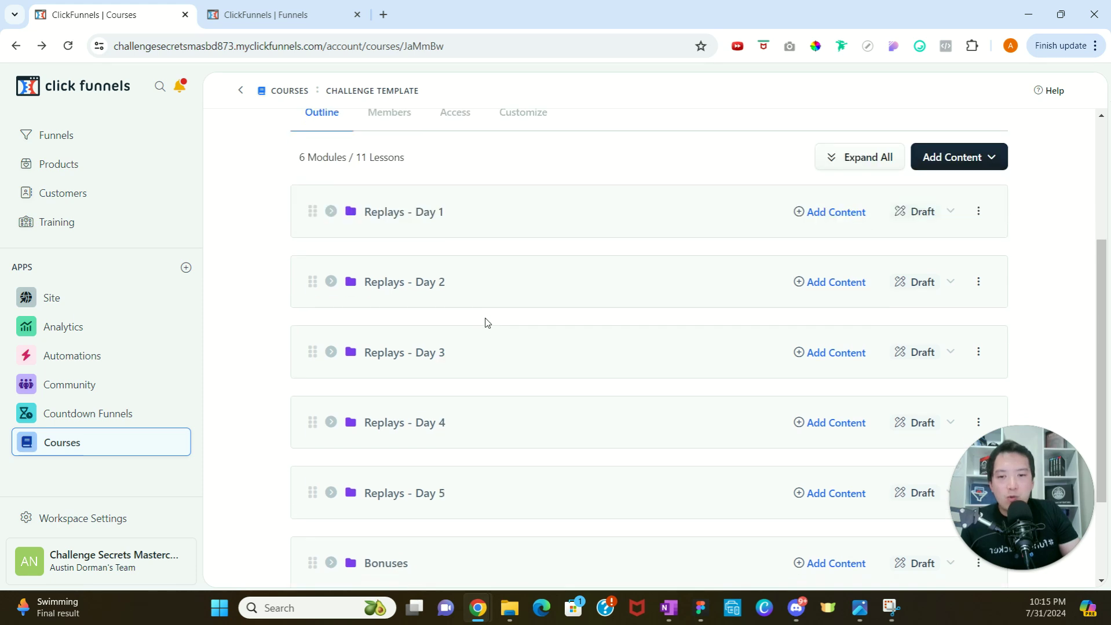
{"action": "left_click", "coordinate": [332, 213]}
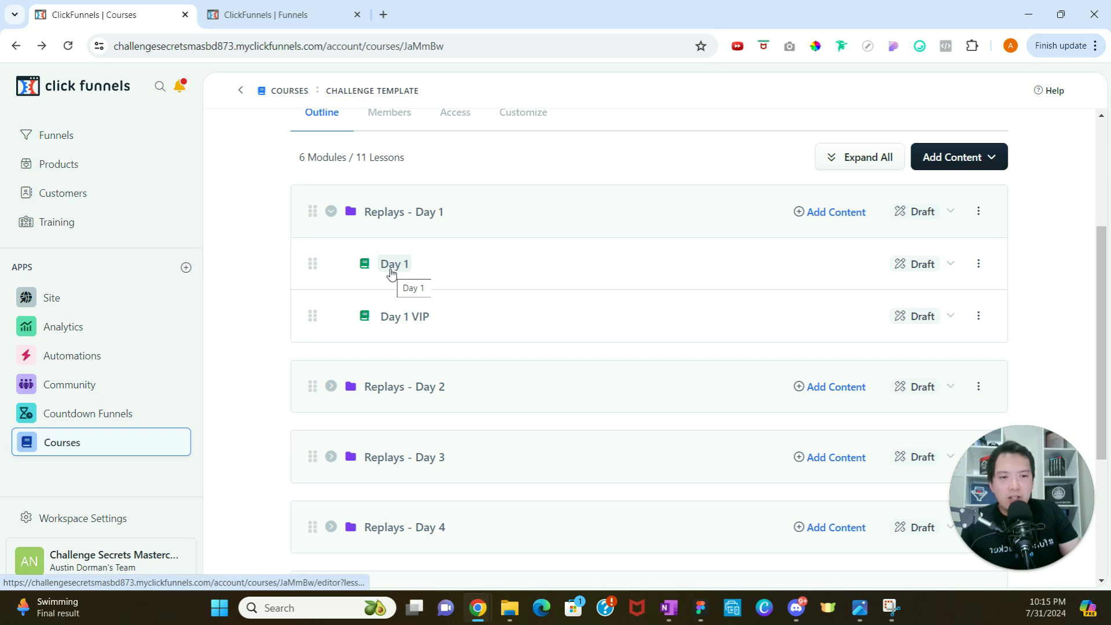
{"action": "left_click", "coordinate": [390, 270]}
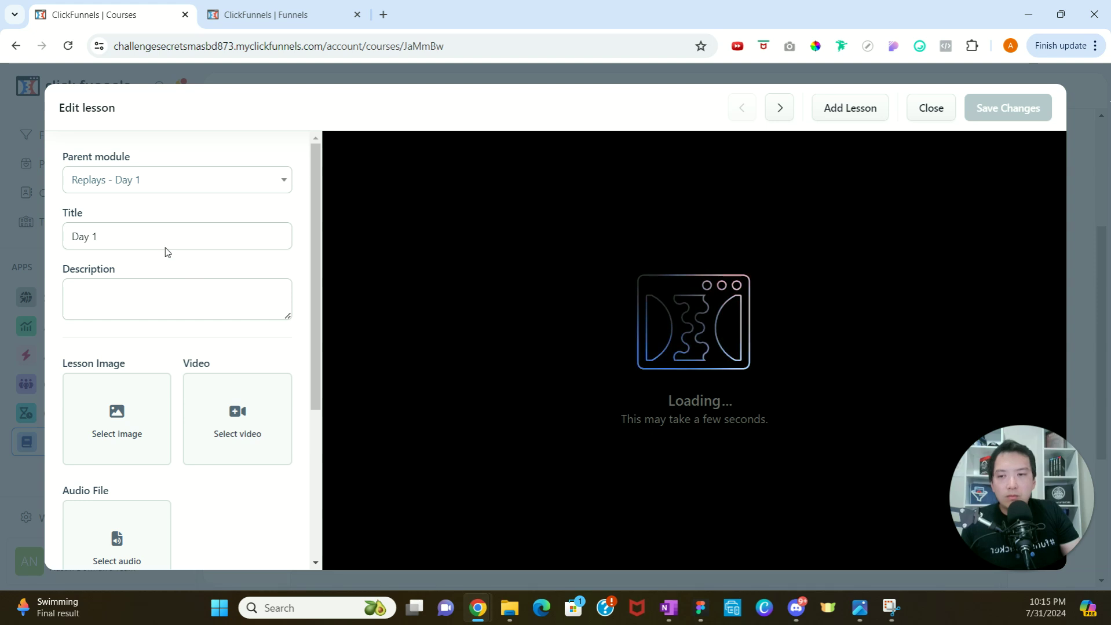
- Examine the Day 1 lesson's title, description and video settings, and close the lesson without changes
{"action": "triple_click", "coordinate": [86, 237]}
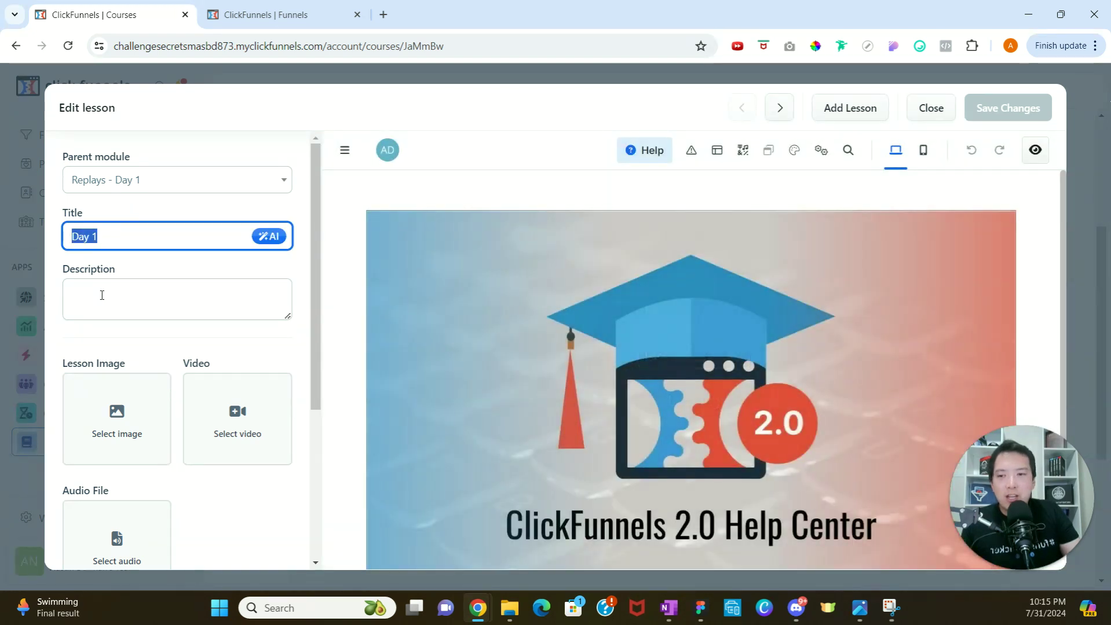
{"action": "left_click", "coordinate": [107, 291]}
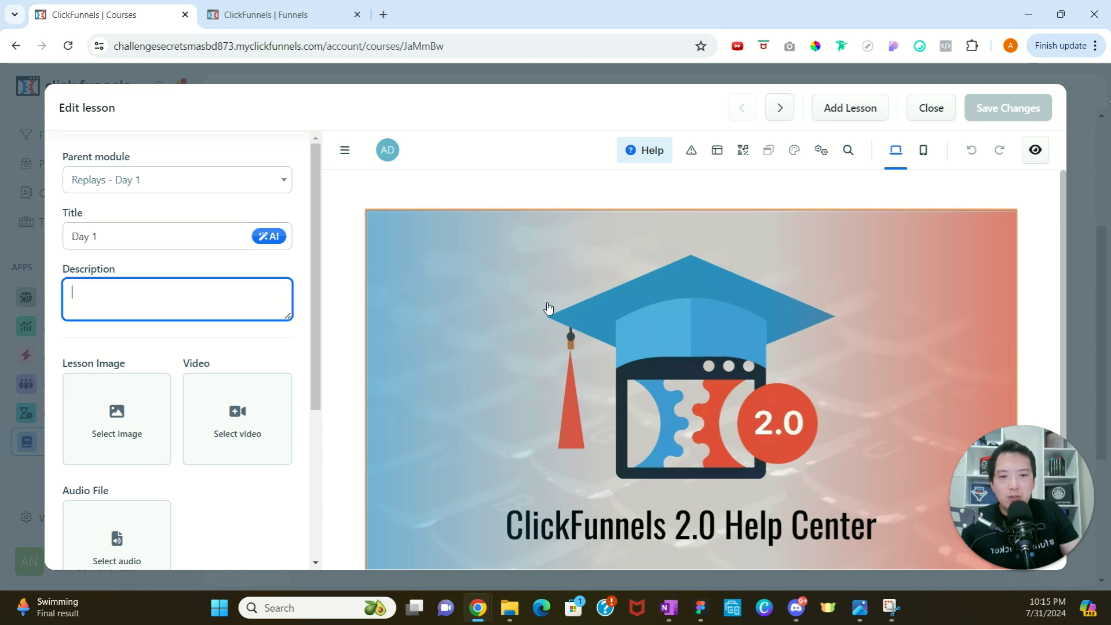
{"action": "left_click", "coordinate": [649, 333]}
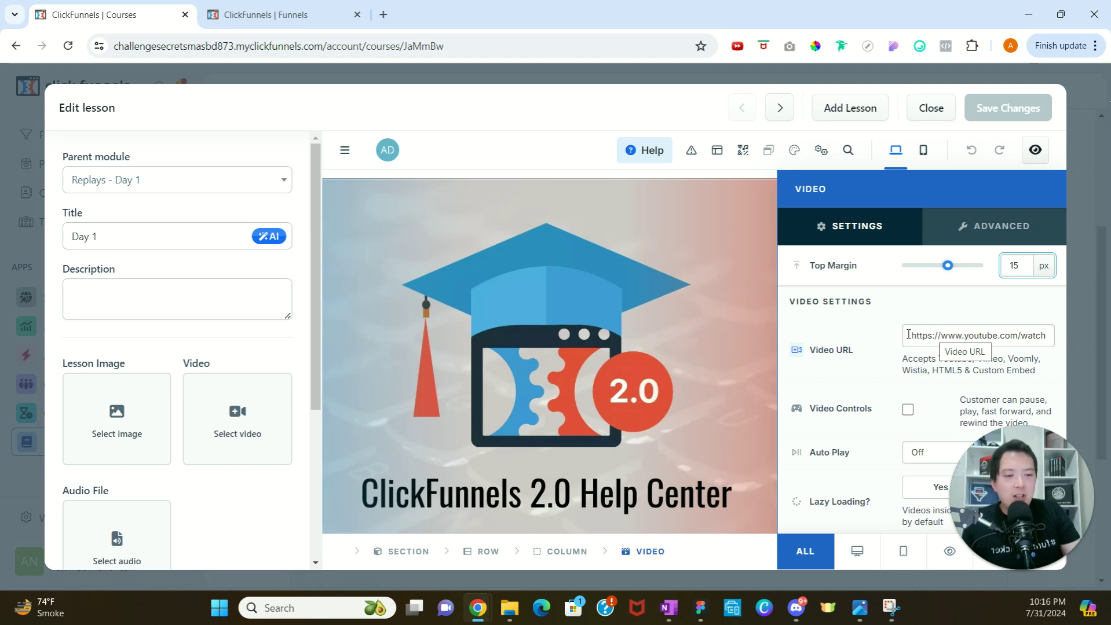
{"action": "left_click", "coordinate": [674, 317]}
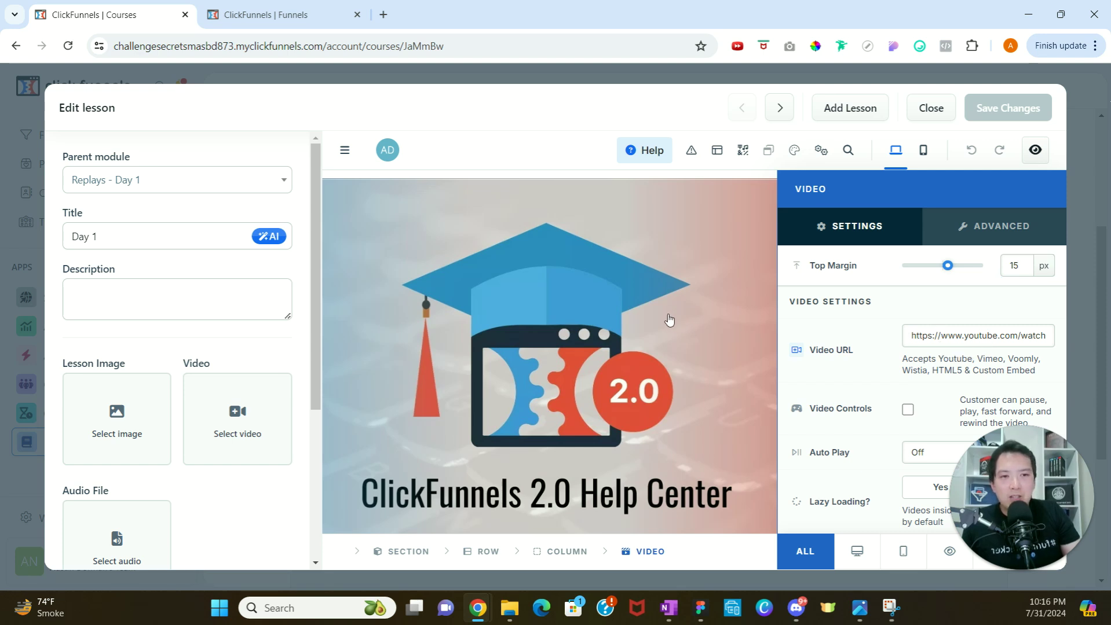
{"action": "left_click", "coordinate": [927, 110]}
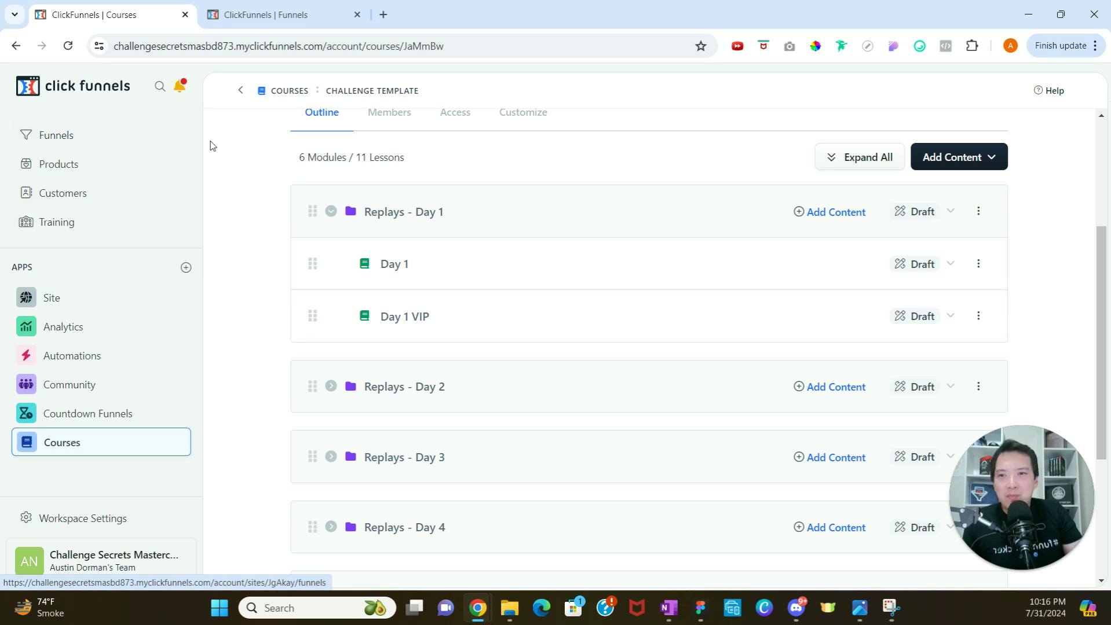
- Switch to the funnels list, open the Challenge and Framework Resources funnel, and preview its Challenge Swipes and Resources page
{"action": "left_click", "coordinate": [287, 7]}
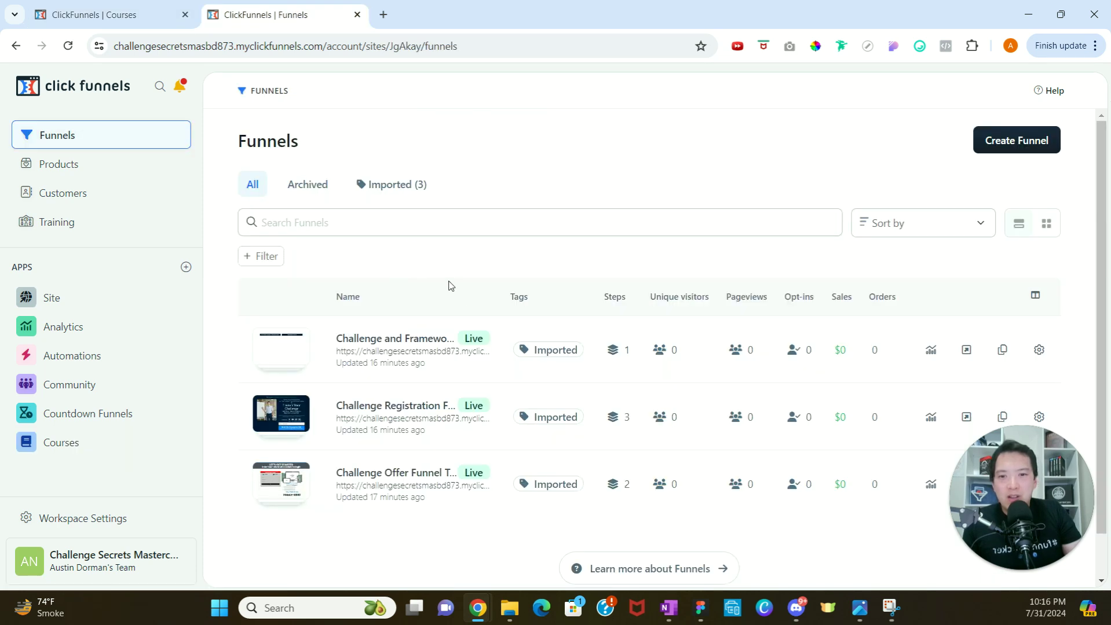
{"action": "left_click", "coordinate": [388, 344]}
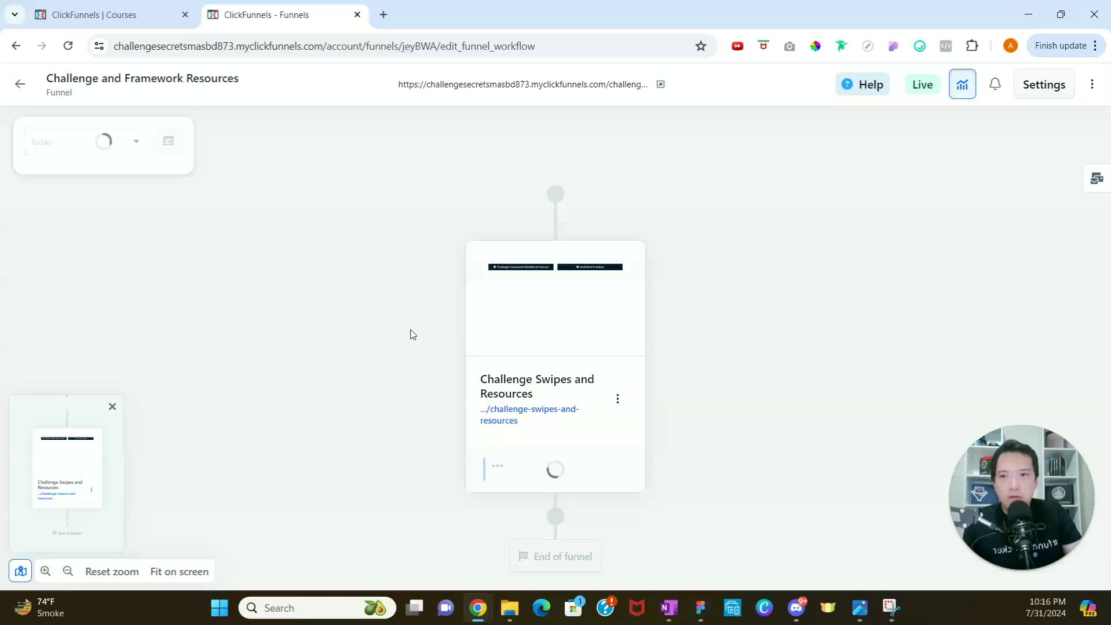
{"action": "mouse_move", "coordinate": [459, 321]}
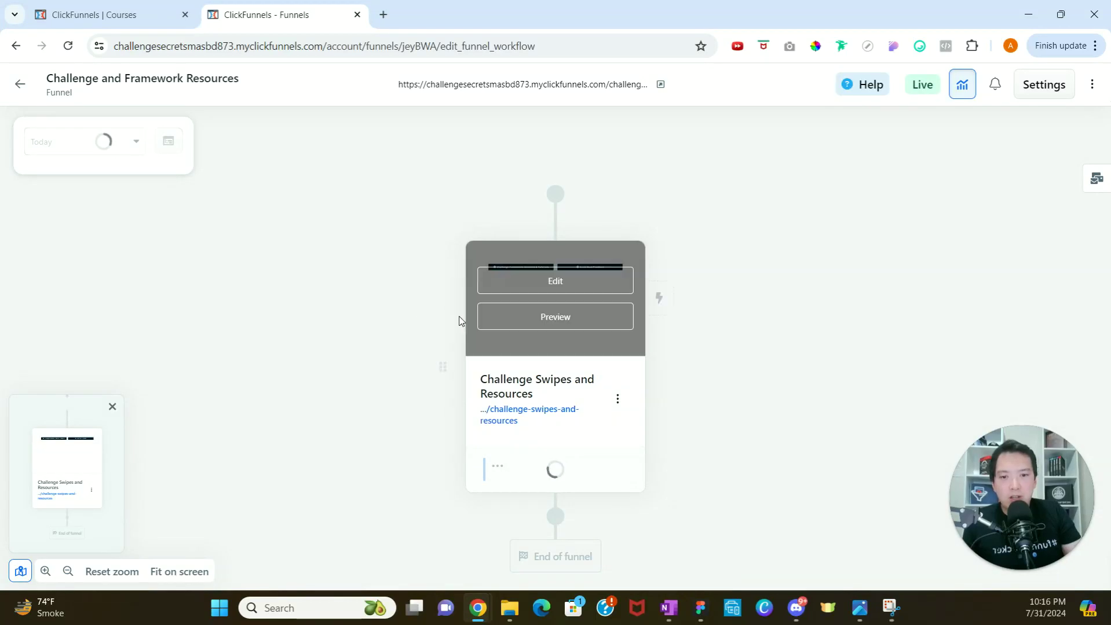
{"action": "left_click", "coordinate": [554, 324]}
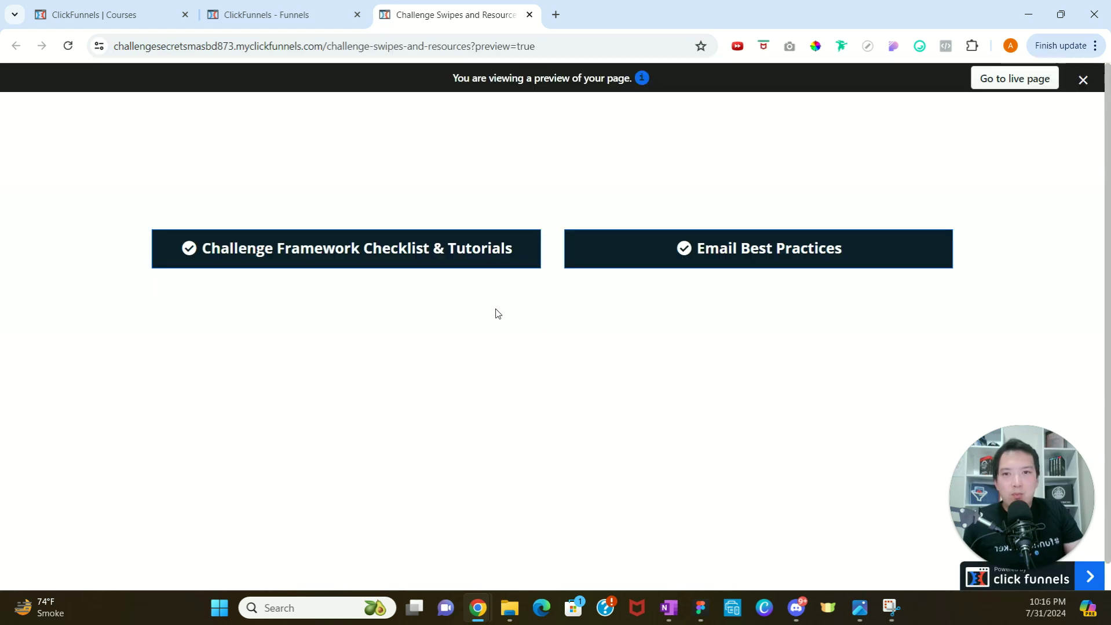
- Open the Challenge Framework Checklist & Tutorials document and read through its Getting Started section
{"action": "left_click", "coordinate": [269, 266]}
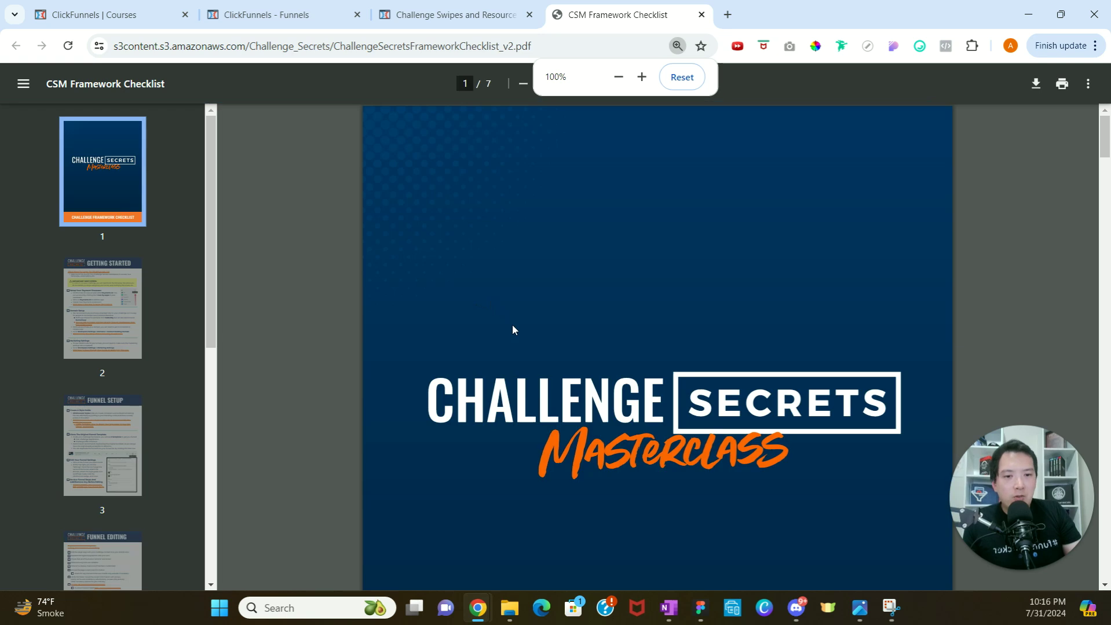
{"action": "scroll", "coordinate": [512, 328], "scroll_direction": "down", "scroll_amount": 6}
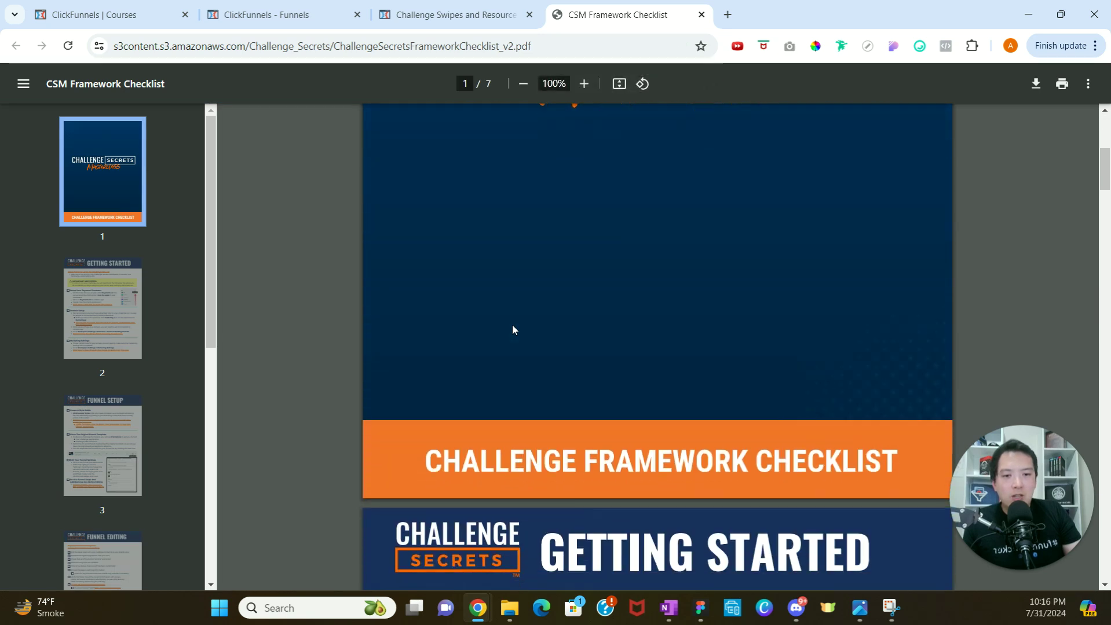
{"action": "scroll", "coordinate": [513, 328], "scroll_direction": "down", "scroll_amount": 3}
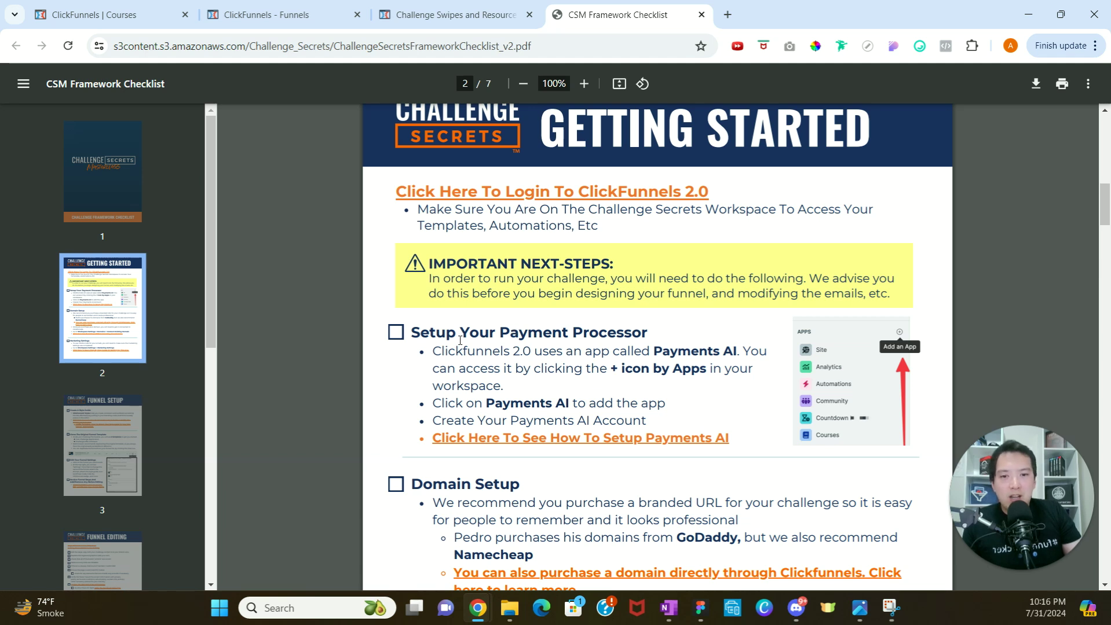
{"action": "scroll", "coordinate": [462, 340], "scroll_direction": "down", "scroll_amount": 3}
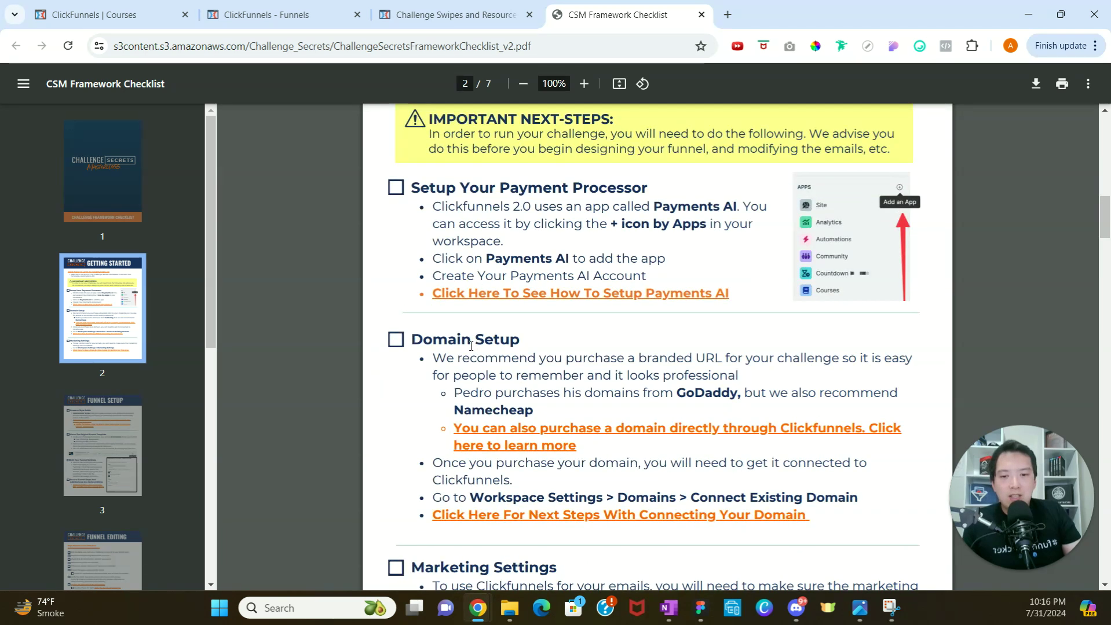
{"action": "scroll", "coordinate": [472, 346], "scroll_direction": "down", "scroll_amount": 3}
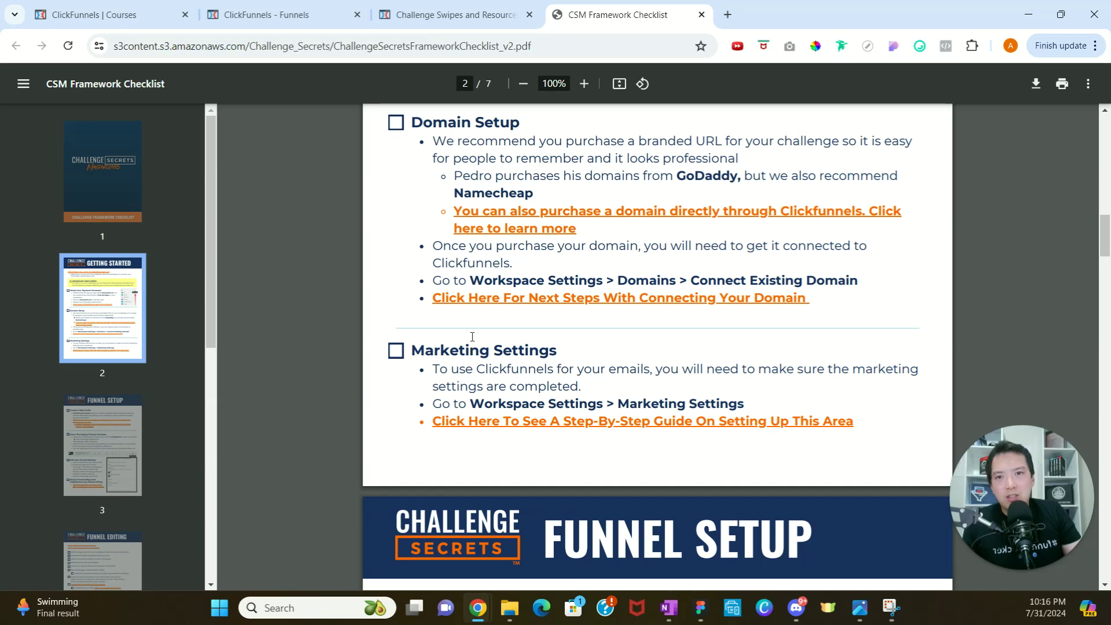
- Return to the resources page preview, open the Email Best Practices document, and read through its email guidelines
{"action": "left_click", "coordinate": [463, 8]}
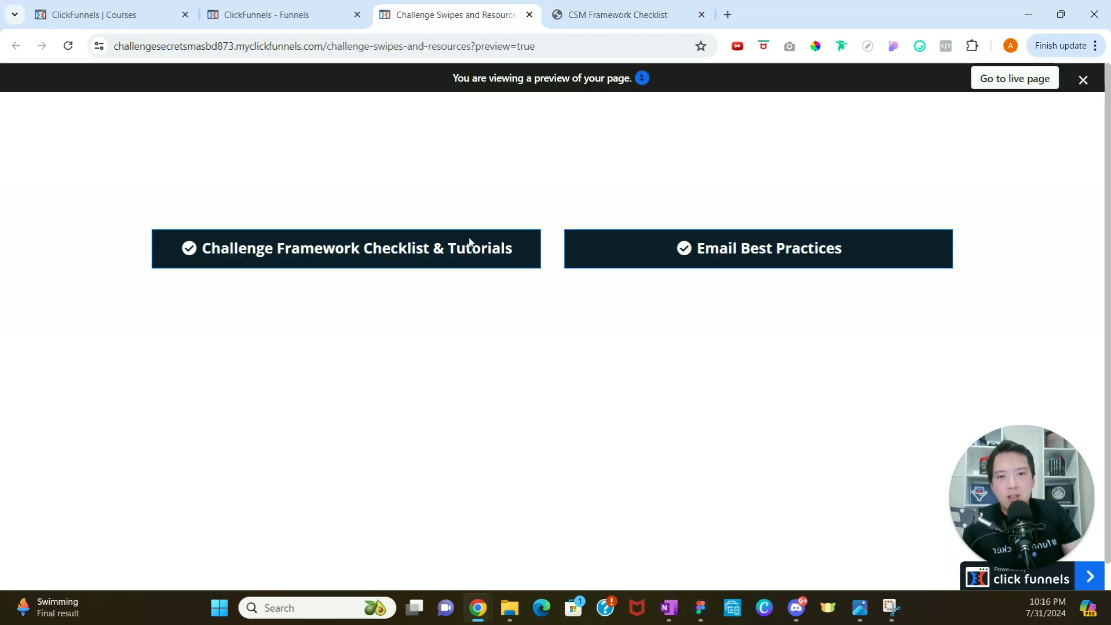
{"action": "left_click", "coordinate": [715, 262]}
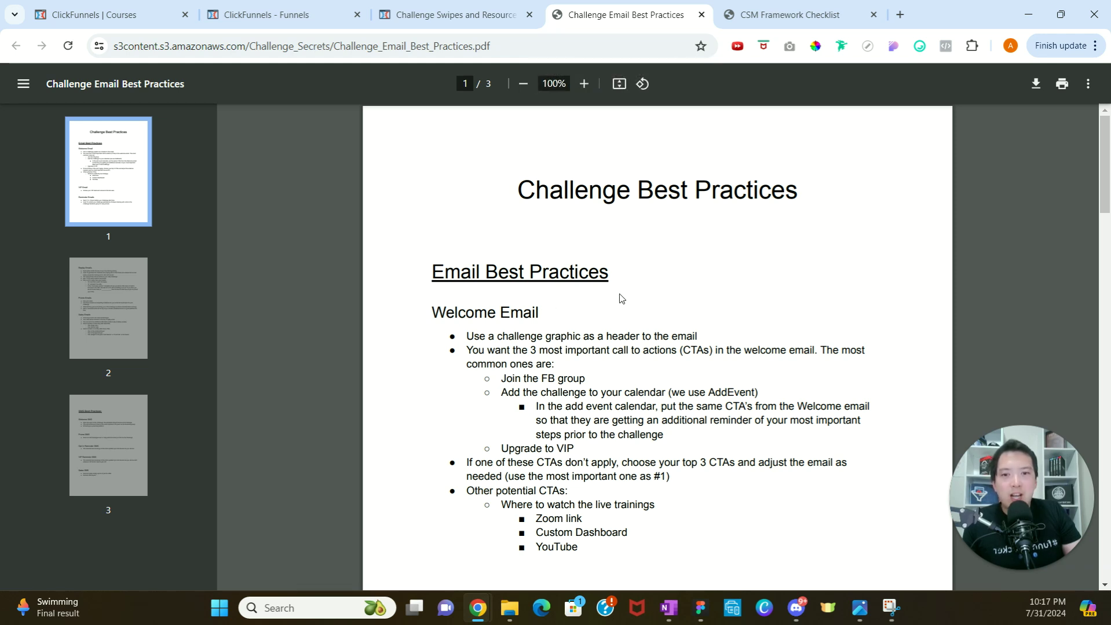
{"action": "scroll", "coordinate": [621, 298], "scroll_direction": "down", "scroll_amount": 1}
{"action": "scroll", "coordinate": [620, 298], "scroll_direction": "down", "scroll_amount": 5}
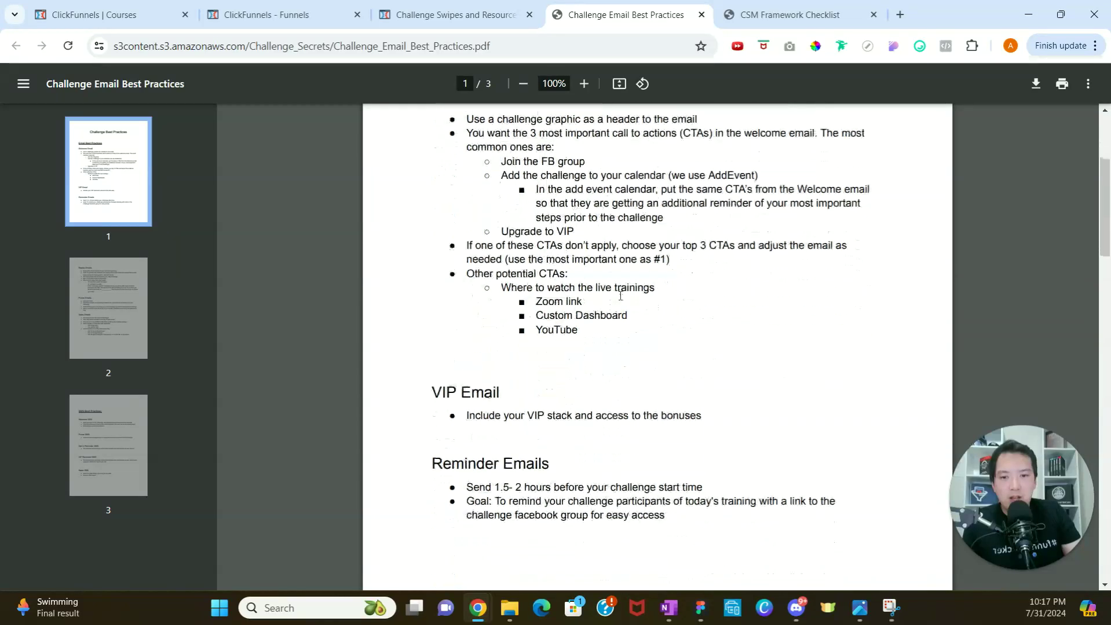
{"action": "scroll", "coordinate": [620, 296], "scroll_direction": "down", "scroll_amount": 6}
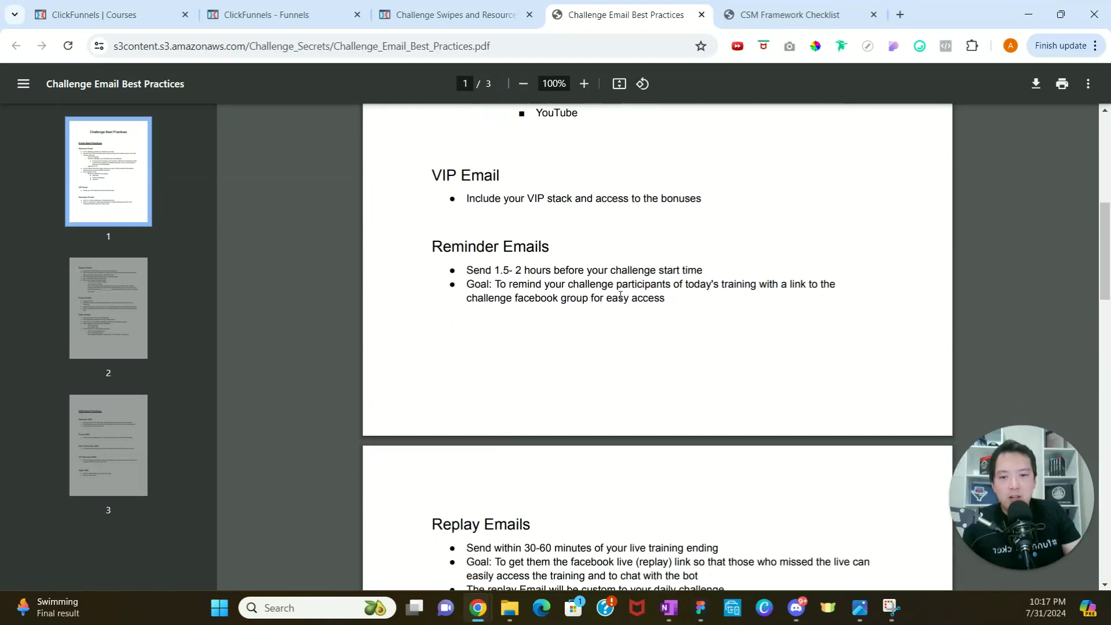
{"action": "scroll", "coordinate": [620, 300], "scroll_direction": "down", "scroll_amount": 5}
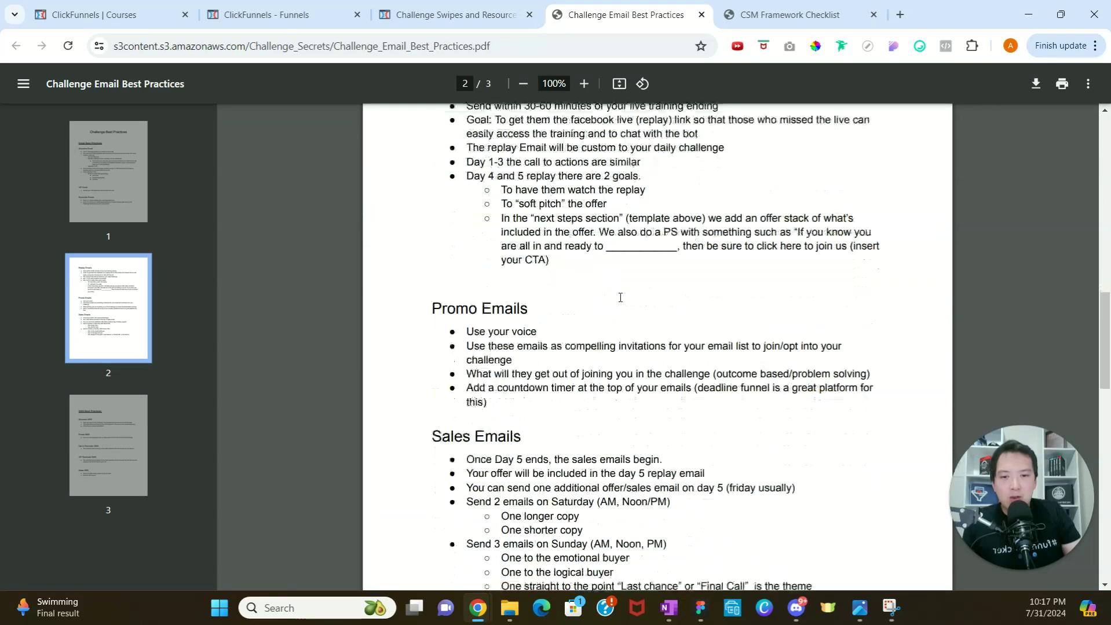
- Read the SMS Best Practices section of the email document, and go back through the resources funnel to the funnels list
{"action": "scroll", "coordinate": [619, 305], "scroll_direction": "down", "scroll_amount": 7}
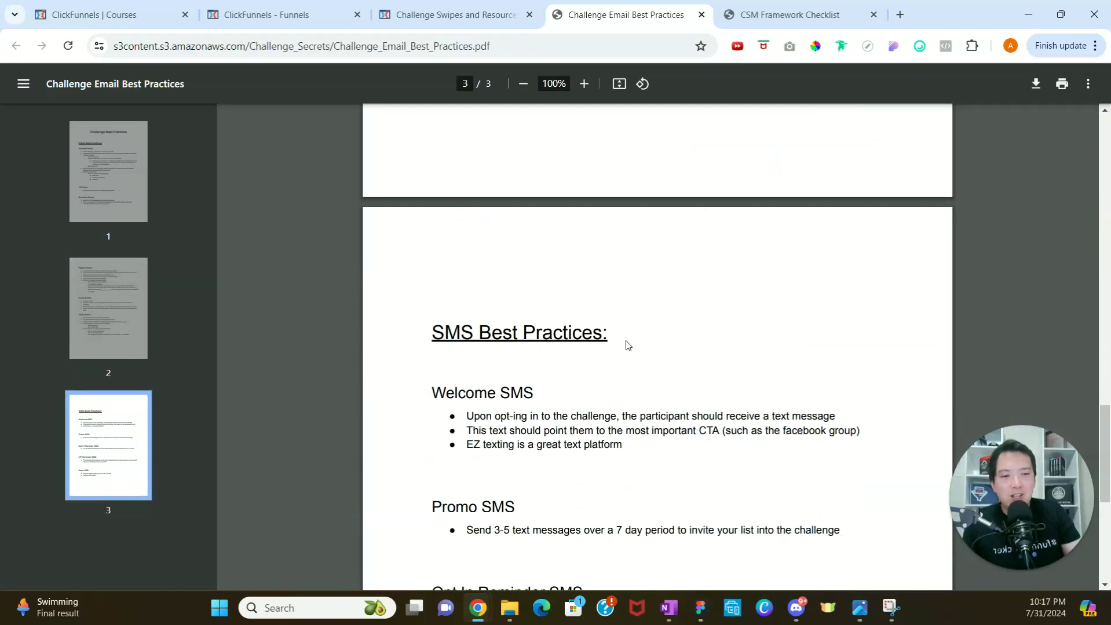
{"action": "left_click", "coordinate": [472, 19]}
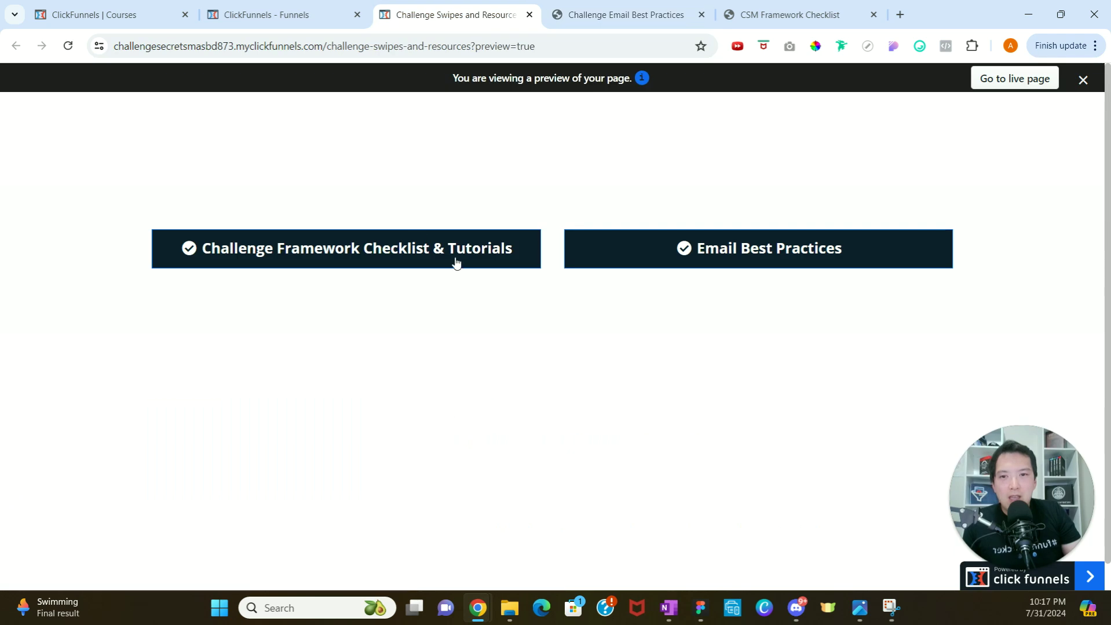
{"action": "left_click", "coordinate": [349, 15]}
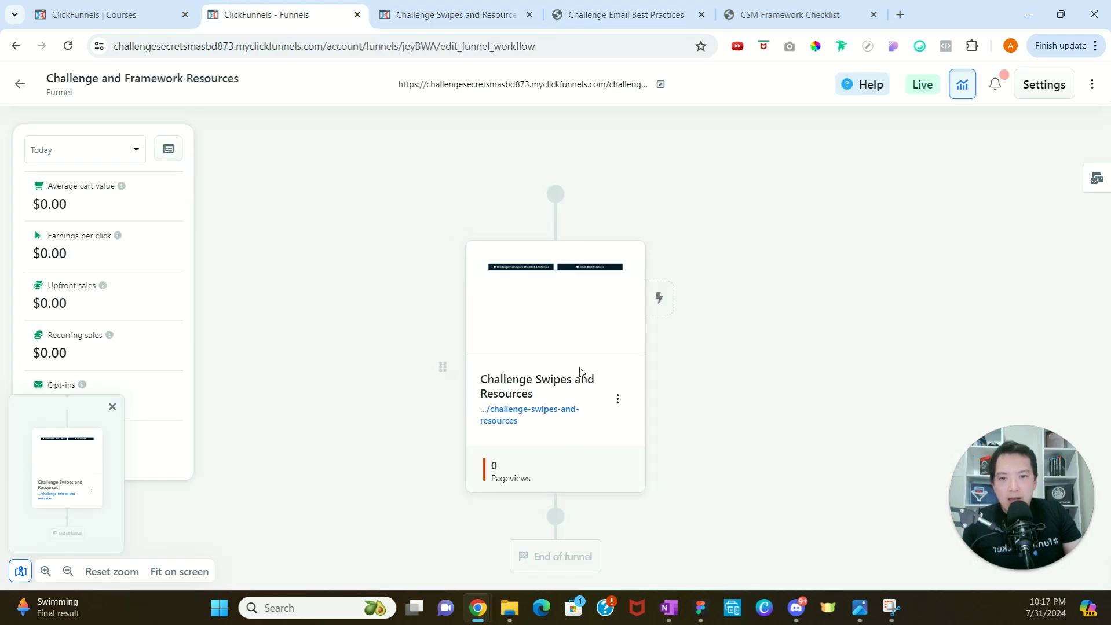
{"action": "left_click", "coordinate": [20, 86]}
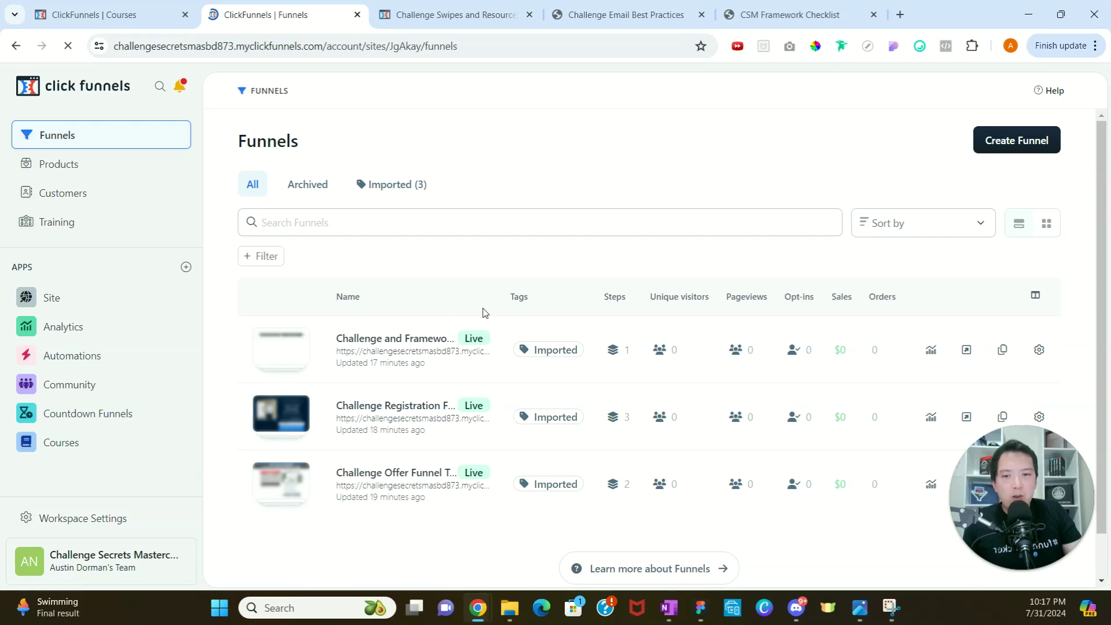
- Open the Challenge Registration Funnel Template, preview its Registration page, and return to the funnel workflow
{"action": "left_click", "coordinate": [394, 407]}
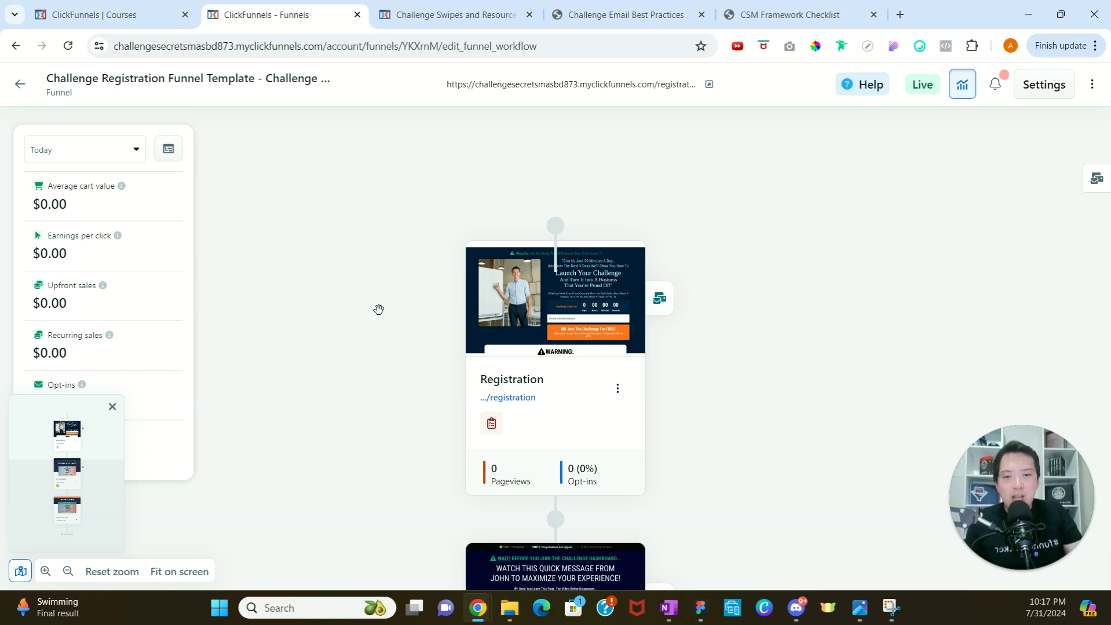
{"action": "scroll", "coordinate": [378, 310], "scroll_direction": "down", "scroll_amount": 1}
{"action": "left_click", "coordinate": [523, 254]}
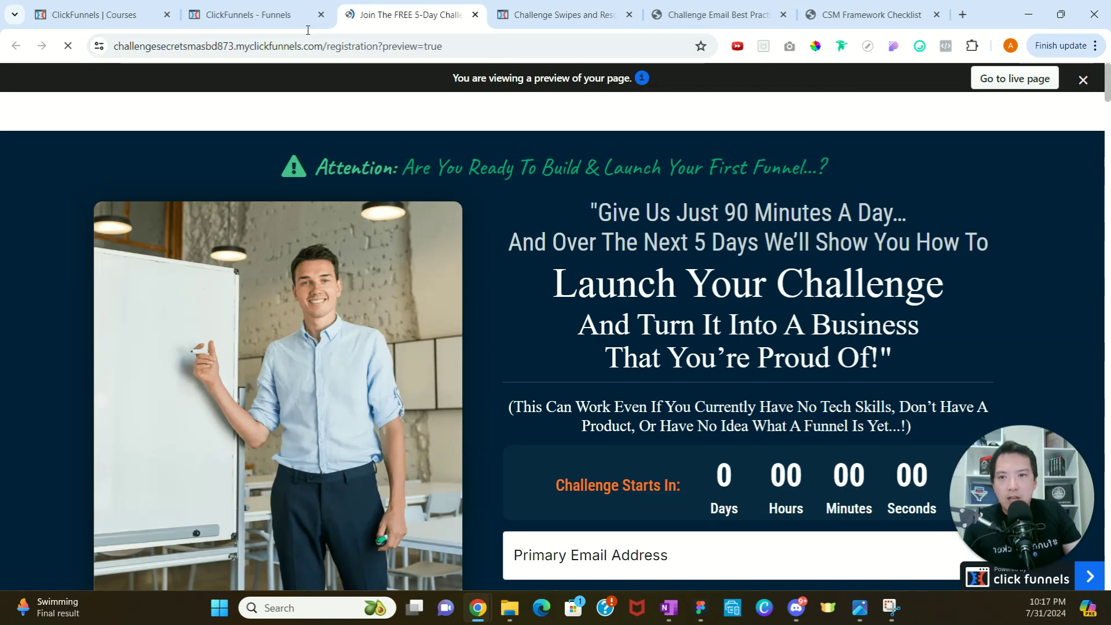
{"action": "left_click", "coordinate": [290, 16]}
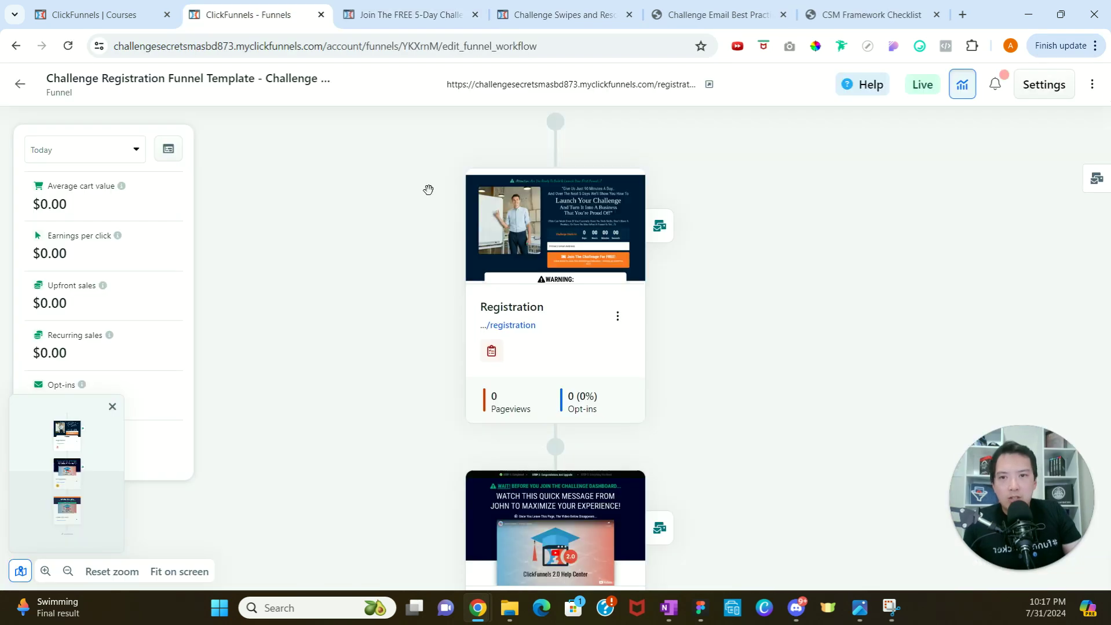
- Open the Registration page for editing and replace "Attention:" with "Look here" in the green line above the main headline
{"action": "left_click", "coordinate": [552, 208]}
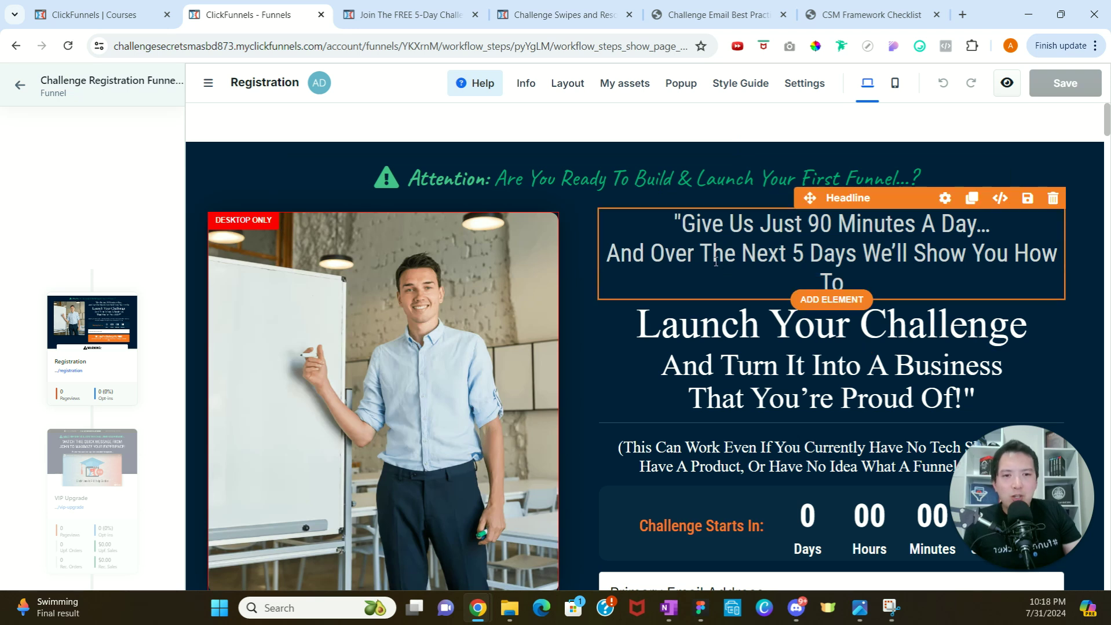
{"action": "mouse_move", "coordinate": [597, 178]}
{"action": "left_mouse_down"}
{"action": "mouse_move", "coordinate": [662, 178]}
{"action": "mouse_move", "coordinate": [618, 178]}
{"action": "left_mouse_up"}
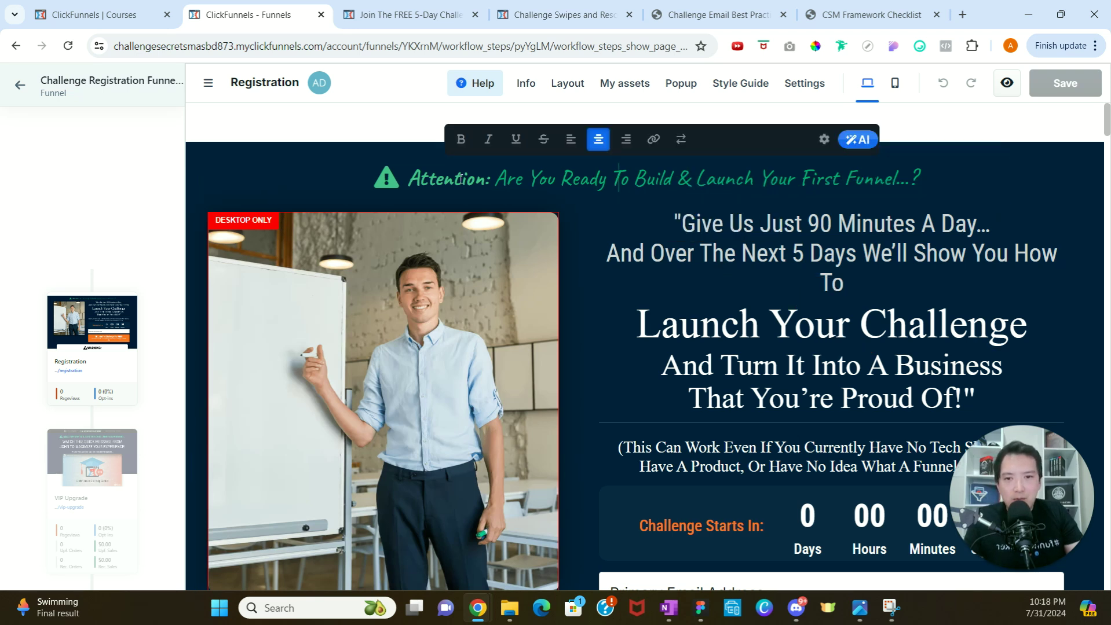
{"action": "left_click_drag", "start_coordinate": [407, 178], "coordinate": [488, 179]}
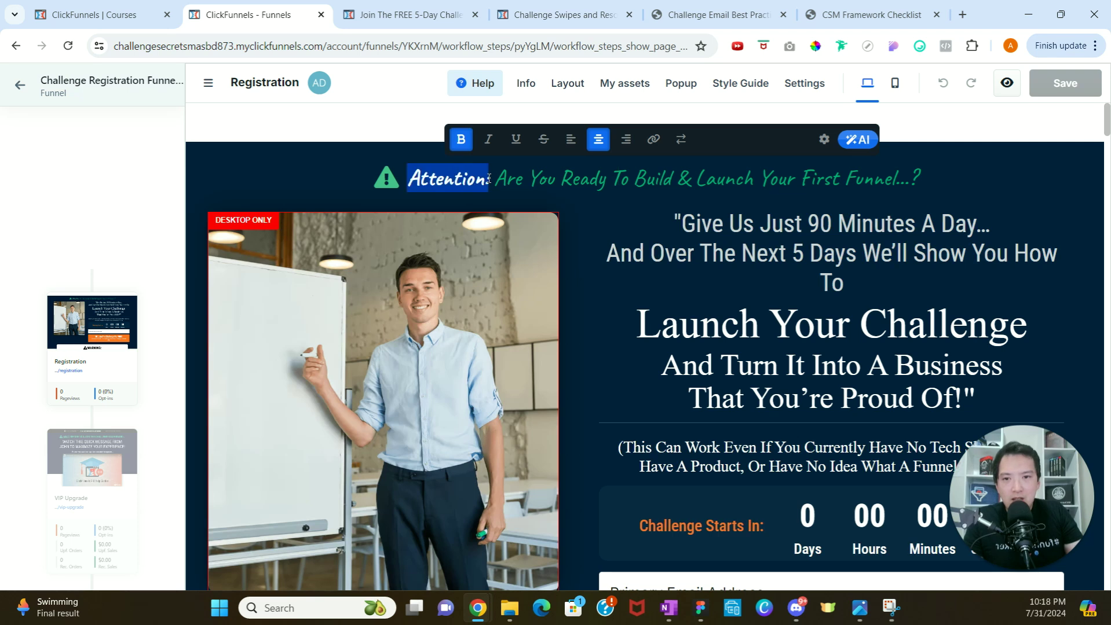
{"action": "type", "text": "Look here"}
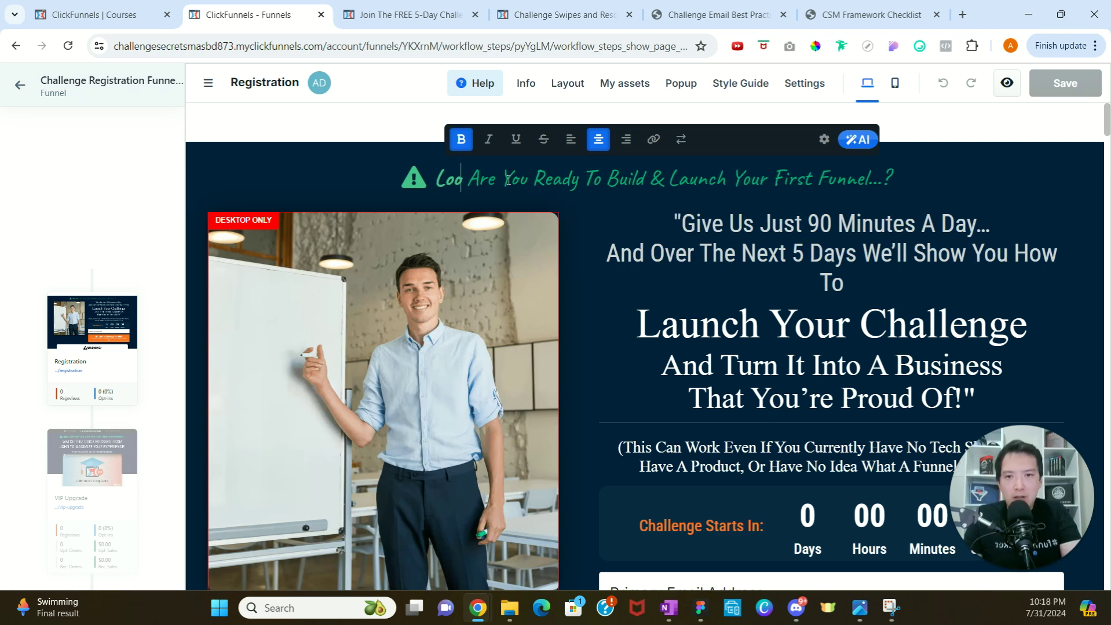
- Restore the wording "Attention:" at the start of the green line above the main headline
{"action": "key", "text": "BackSpace"}
{"action": "key", "text": "BackSpace"}
{"action": "key", "text": "BackSpace"}
{"action": "key", "text": "BackSpace"}
{"action": "key", "text": "BackSpace"}
{"action": "key", "text": "BackSpace"}
{"action": "key", "text": "BackSpace"}
{"action": "key", "text": "BackSpace"}
{"action": "key", "text": "BackSpace"}
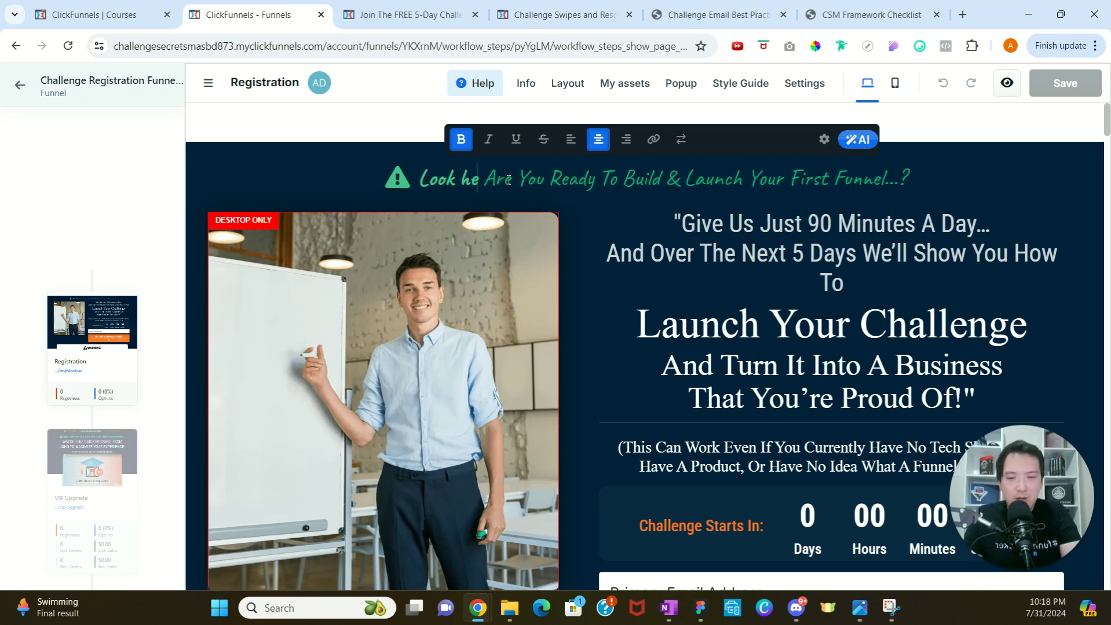
{"action": "type", "text": "Attention:"}
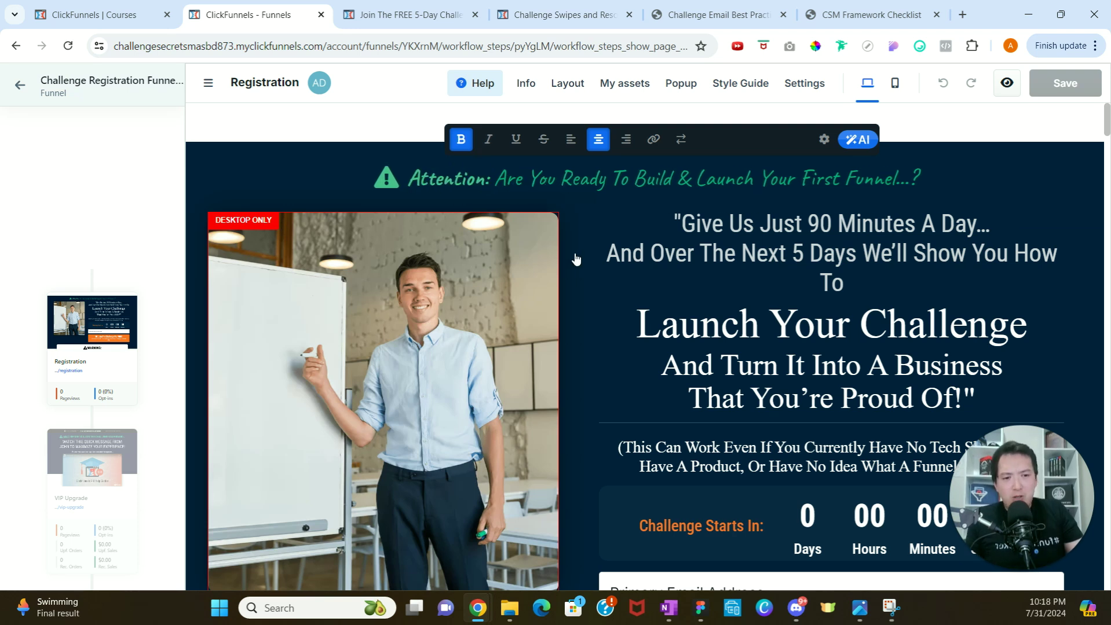
- Open the settings of the "Join The Challenge For FREE!" button and look through its text, action, spacing and colour options
{"action": "scroll", "coordinate": [734, 317], "scroll_direction": "down", "scroll_amount": 3}
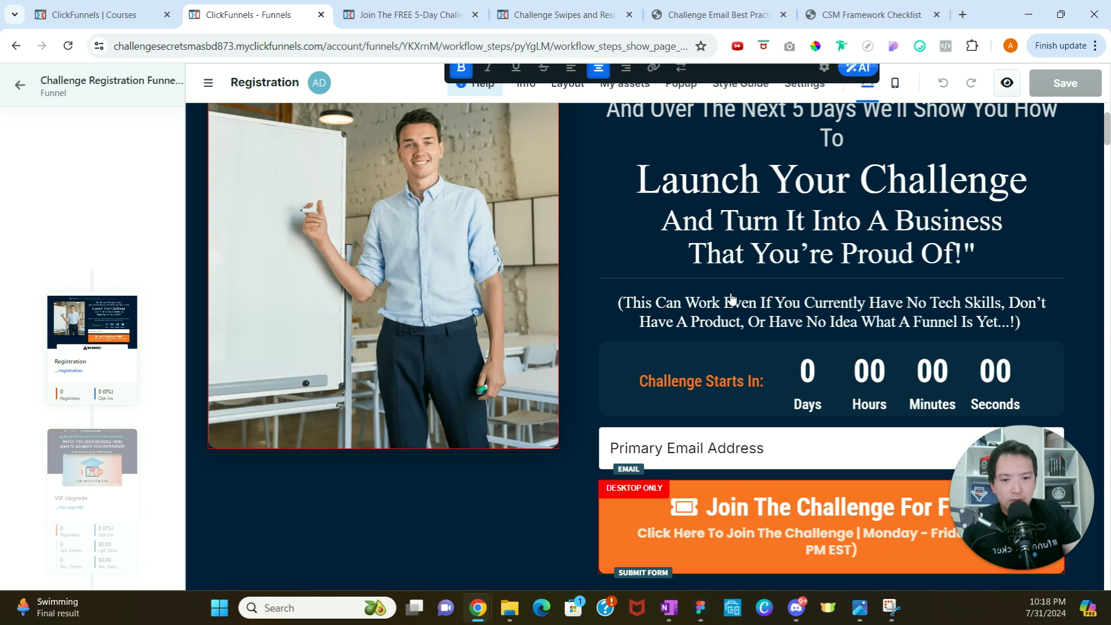
{"action": "scroll", "coordinate": [731, 298], "scroll_direction": "down", "scroll_amount": 1}
{"action": "scroll", "coordinate": [753, 440], "scroll_direction": "down", "scroll_amount": 2}
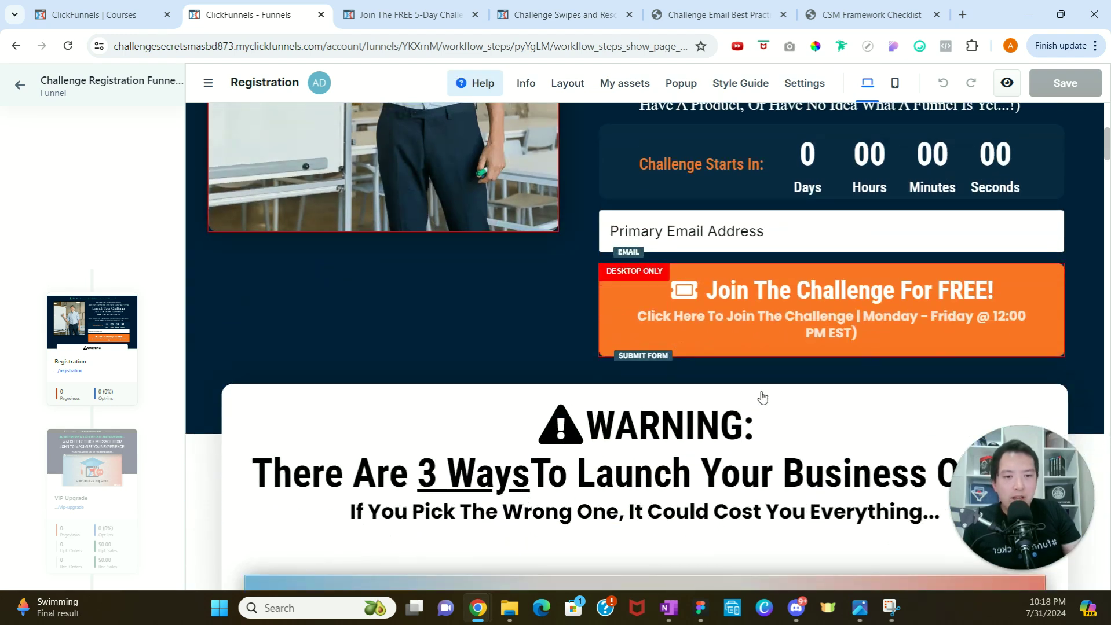
{"action": "left_click", "coordinate": [806, 317]}
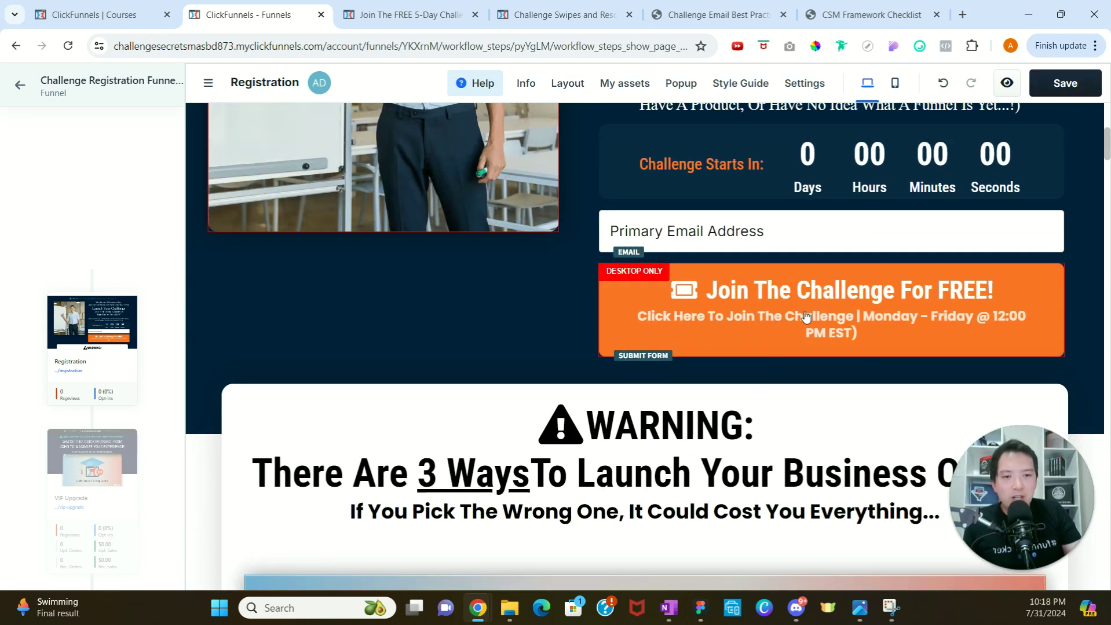
{"action": "left_click", "coordinate": [806, 316]}
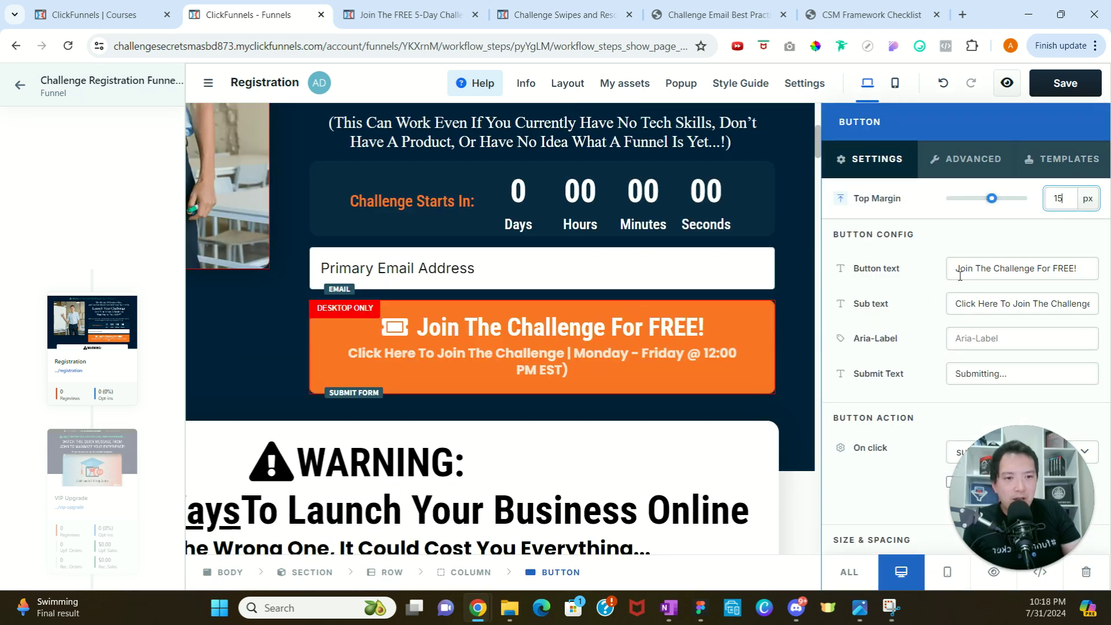
{"action": "scroll", "coordinate": [926, 342], "scroll_direction": "down", "scroll_amount": 5}
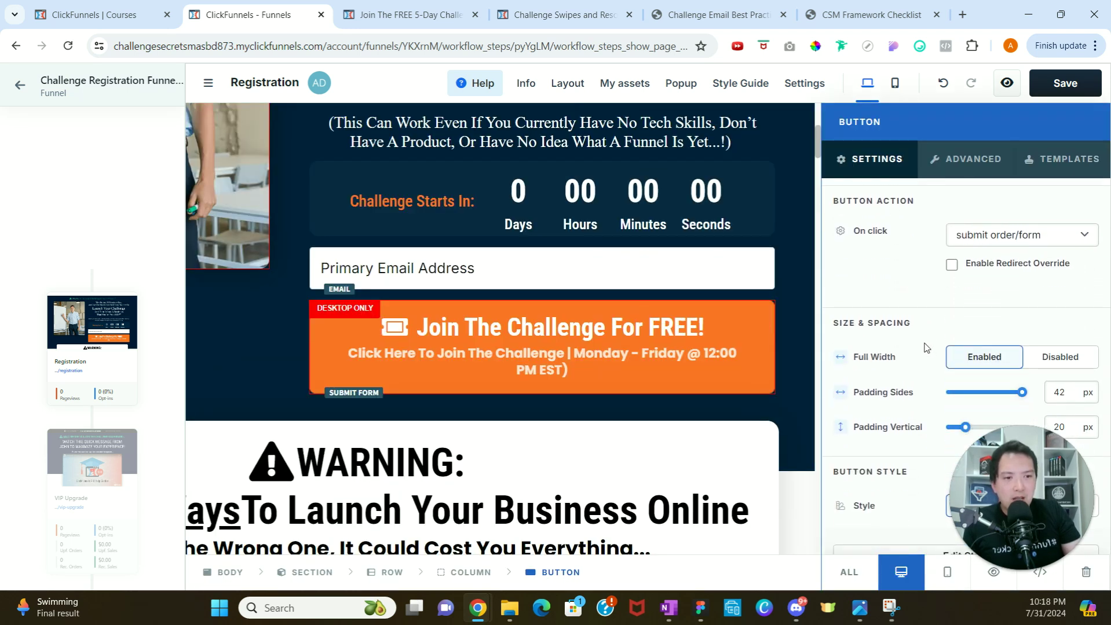
{"action": "scroll", "coordinate": [926, 348], "scroll_direction": "down", "scroll_amount": 5}
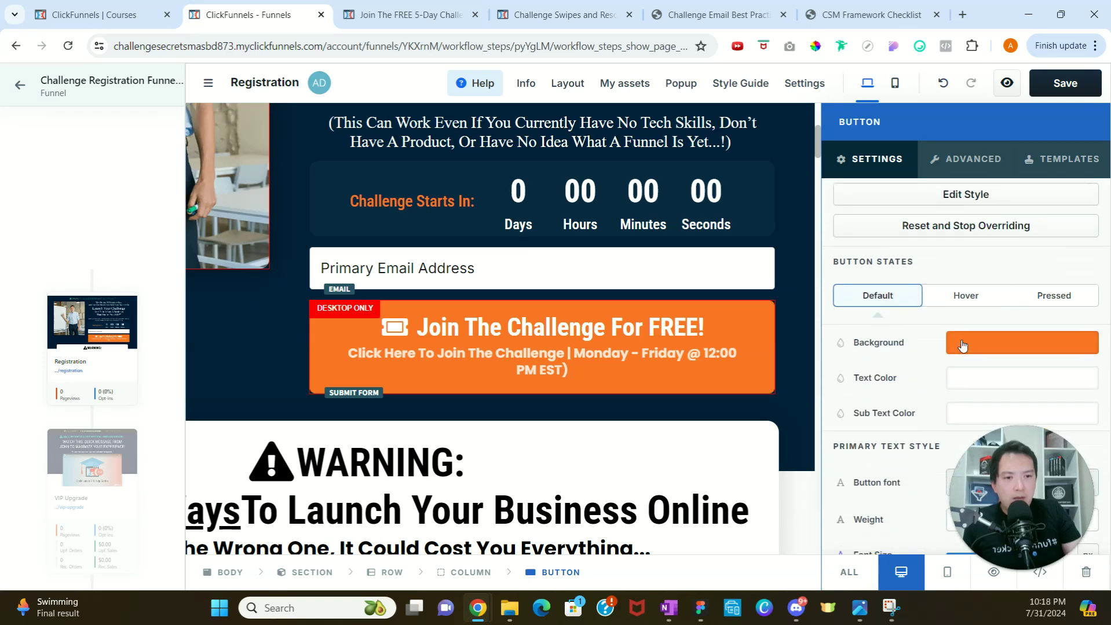
- Set the join button's default background to the custom green 3bfc24
{"action": "left_click", "coordinate": [980, 346]}
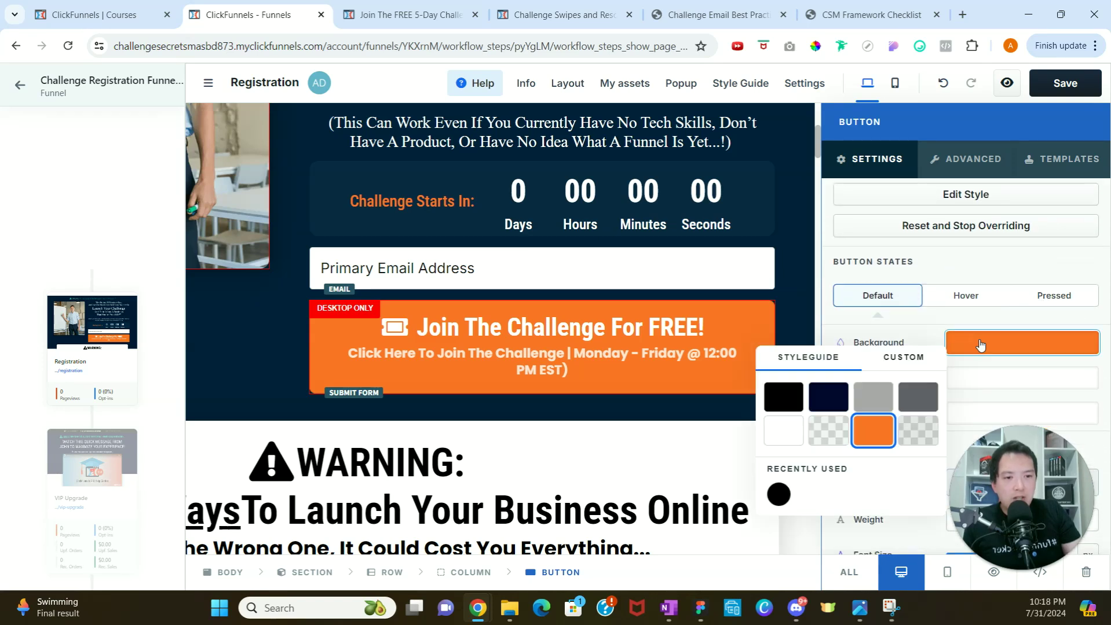
{"action": "left_click", "coordinate": [906, 359]}
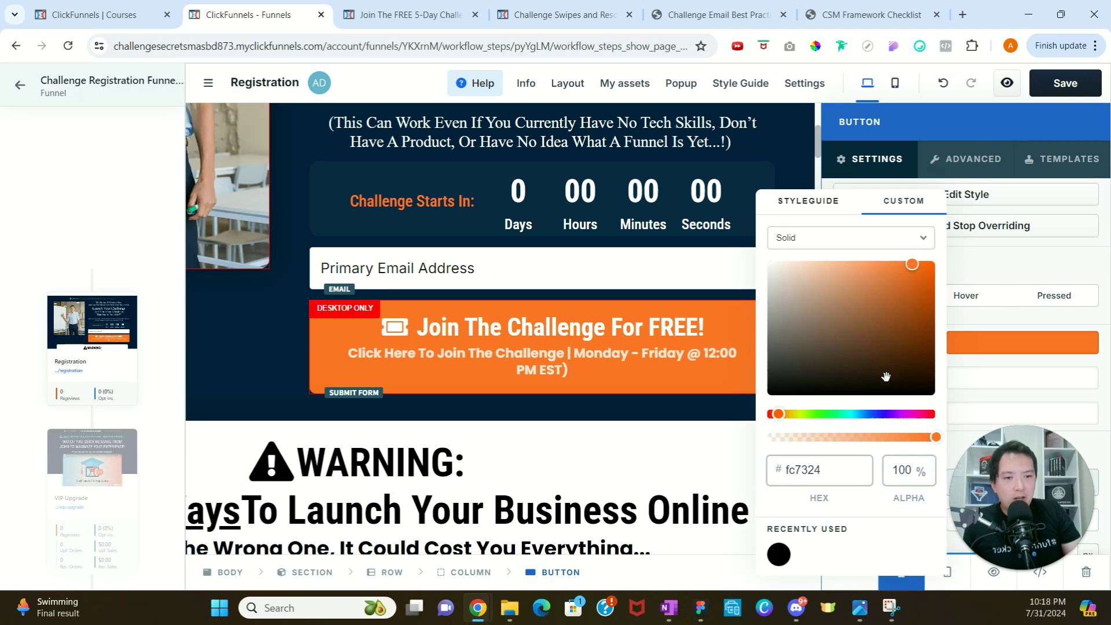
{"action": "left_click", "coordinate": [821, 414]}
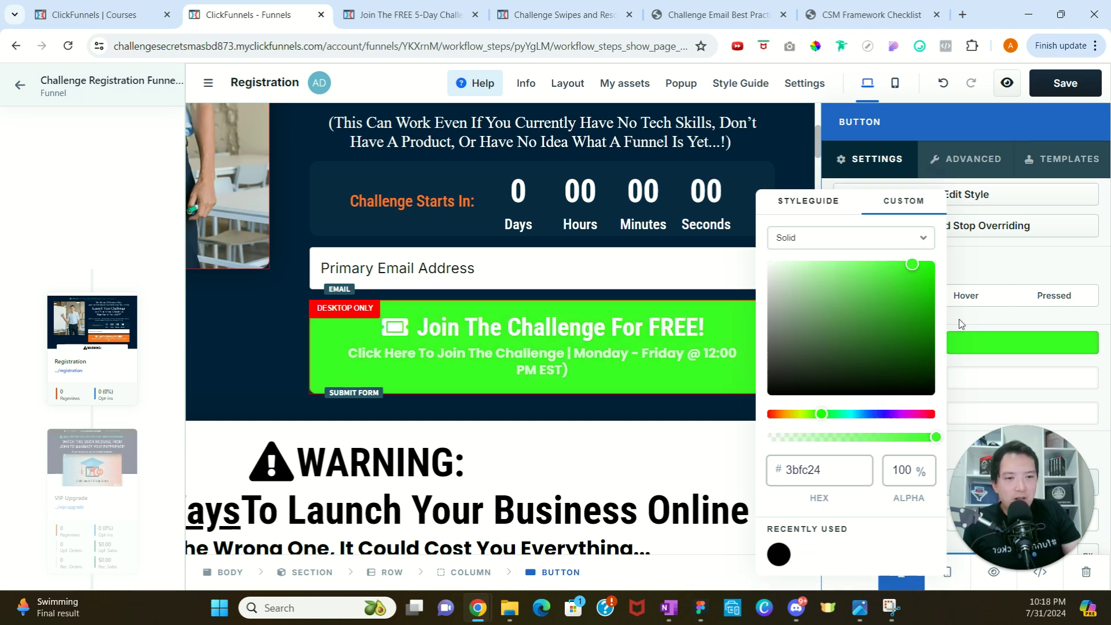
- Restore the join button's background to the style guide orange and close the button settings
{"action": "left_click", "coordinate": [807, 201]}
{"action": "left_click", "coordinate": [873, 426]}
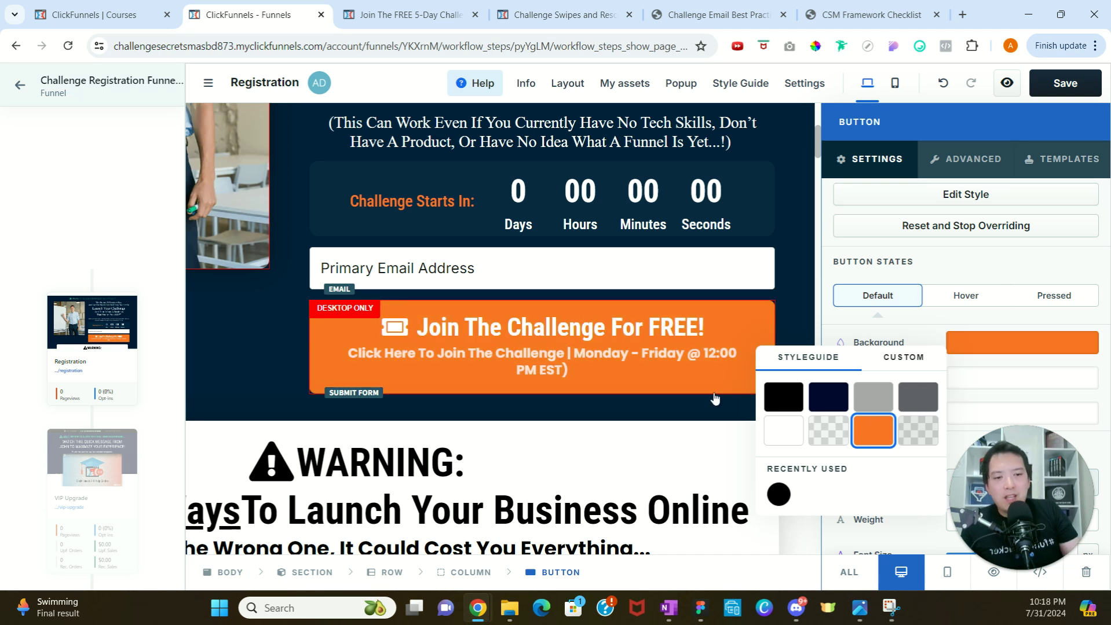
{"action": "left_click", "coordinate": [625, 436]}
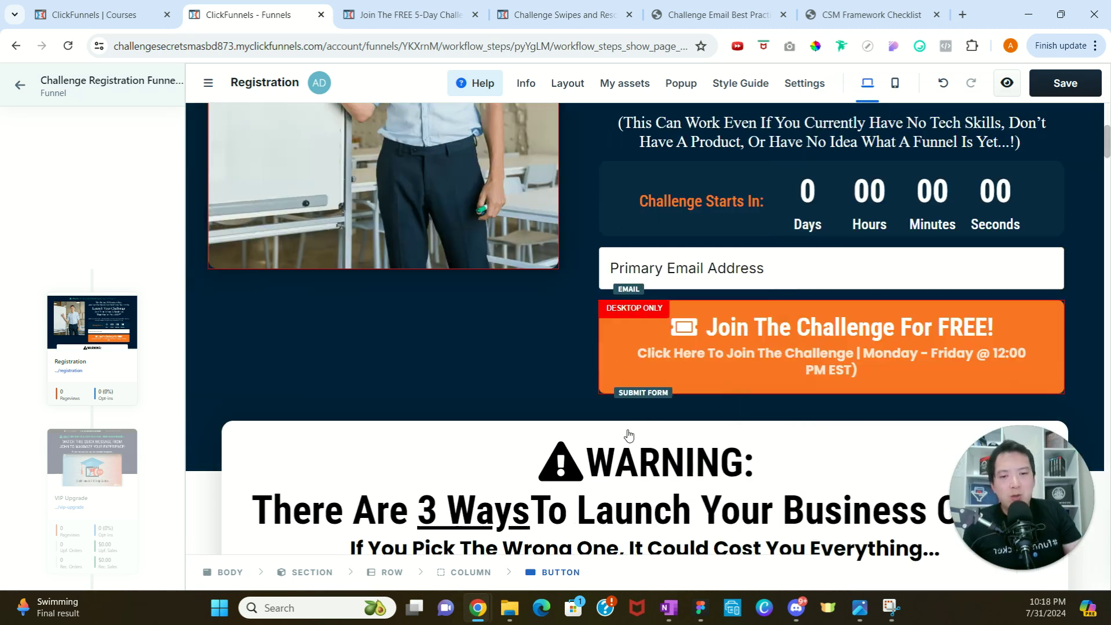
- Look through the Registration page's warning and "Here's What You'll Learn" sections, and leave the editor discarding the unsaved changes
{"action": "scroll", "coordinate": [558, 356], "scroll_direction": "down", "scroll_amount": 1}
{"action": "scroll", "coordinate": [558, 356], "scroll_direction": "down", "scroll_amount": 8}
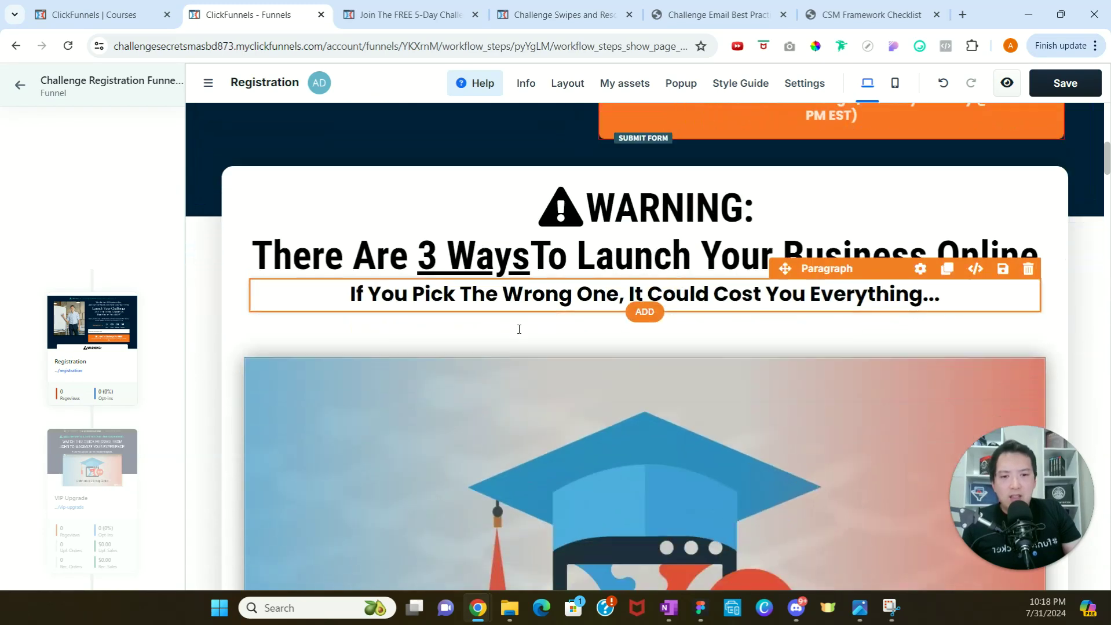
{"action": "scroll", "coordinate": [519, 334], "scroll_direction": "down", "scroll_amount": 7}
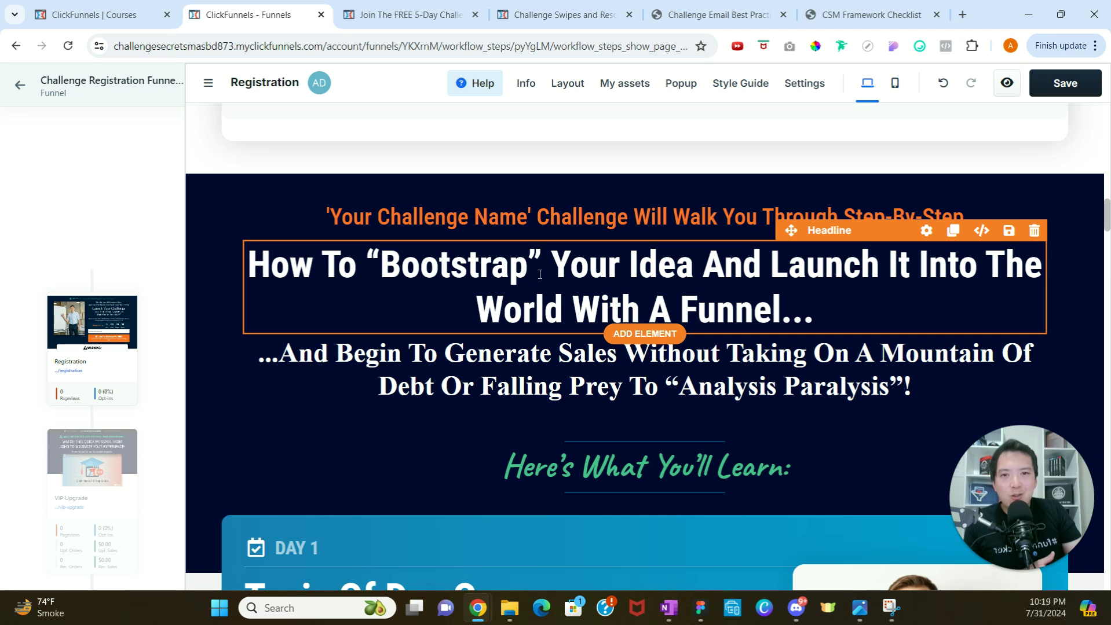
{"action": "left_click", "coordinate": [19, 85]}
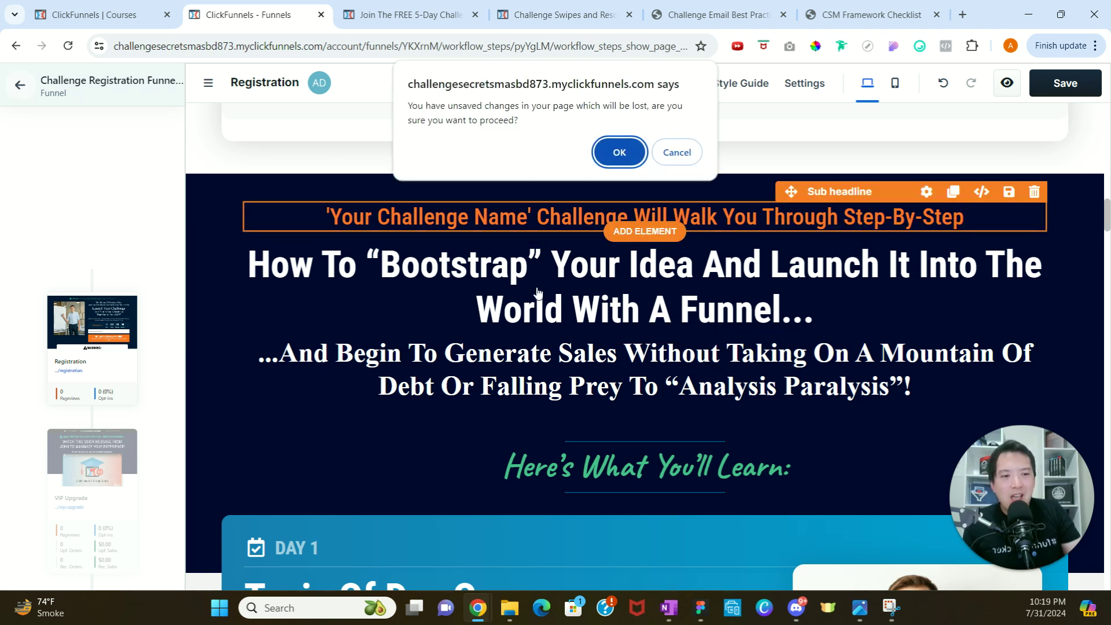
{"action": "left_click", "coordinate": [618, 153]}
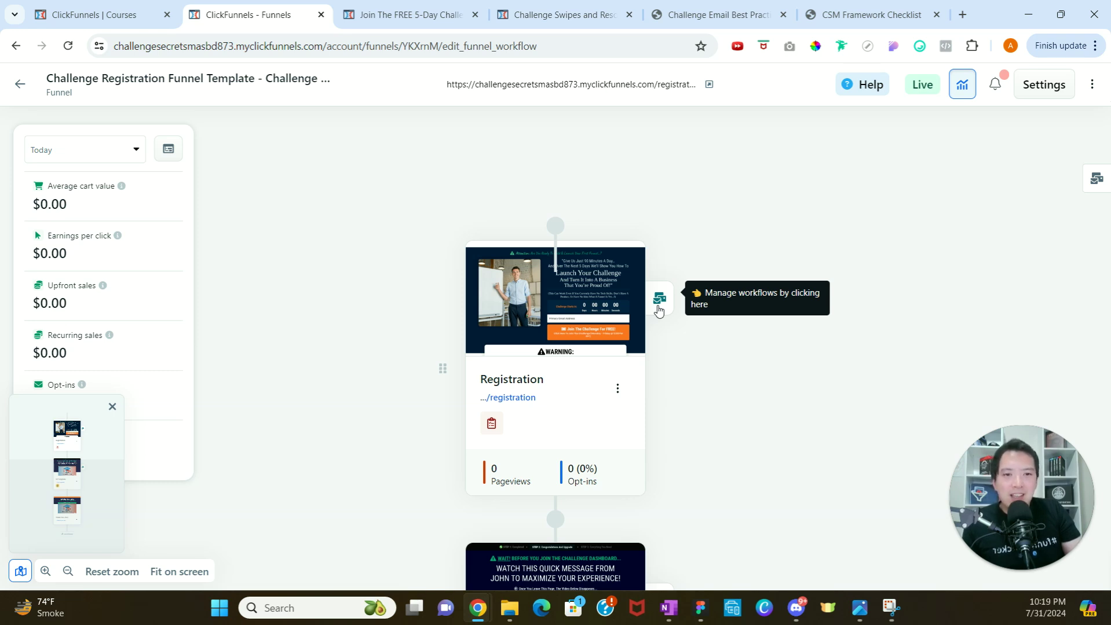
- Open the Challenge Registration workflow attached to the Registration page, examine its trigger, and close the trigger details
{"action": "left_click", "coordinate": [659, 311]}
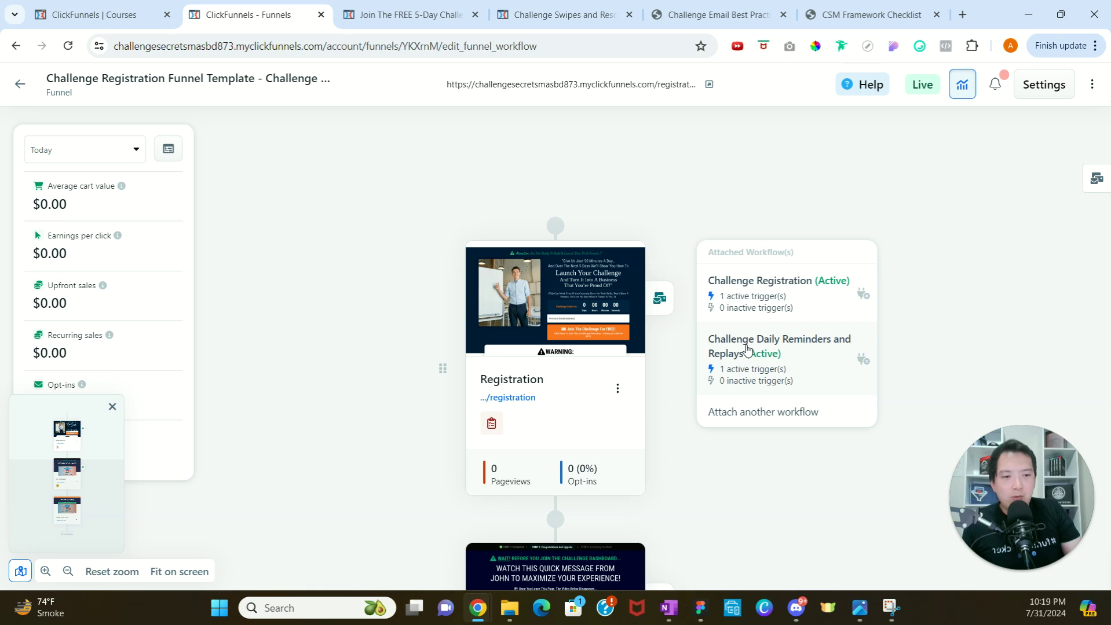
{"action": "left_click", "coordinate": [748, 282]}
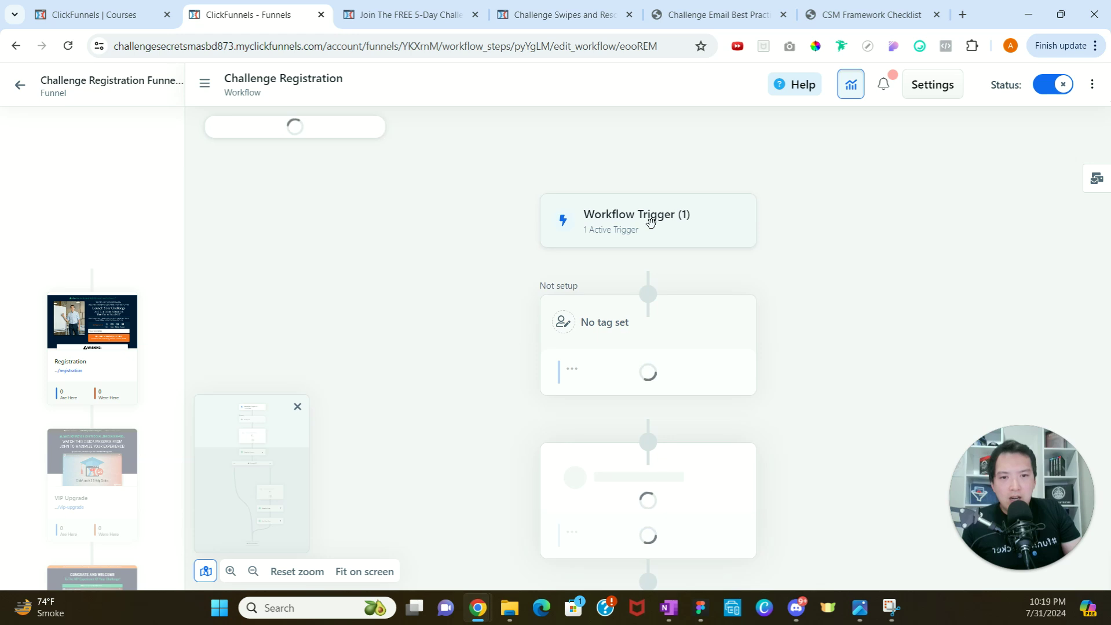
{"action": "left_click", "coordinate": [650, 222]}
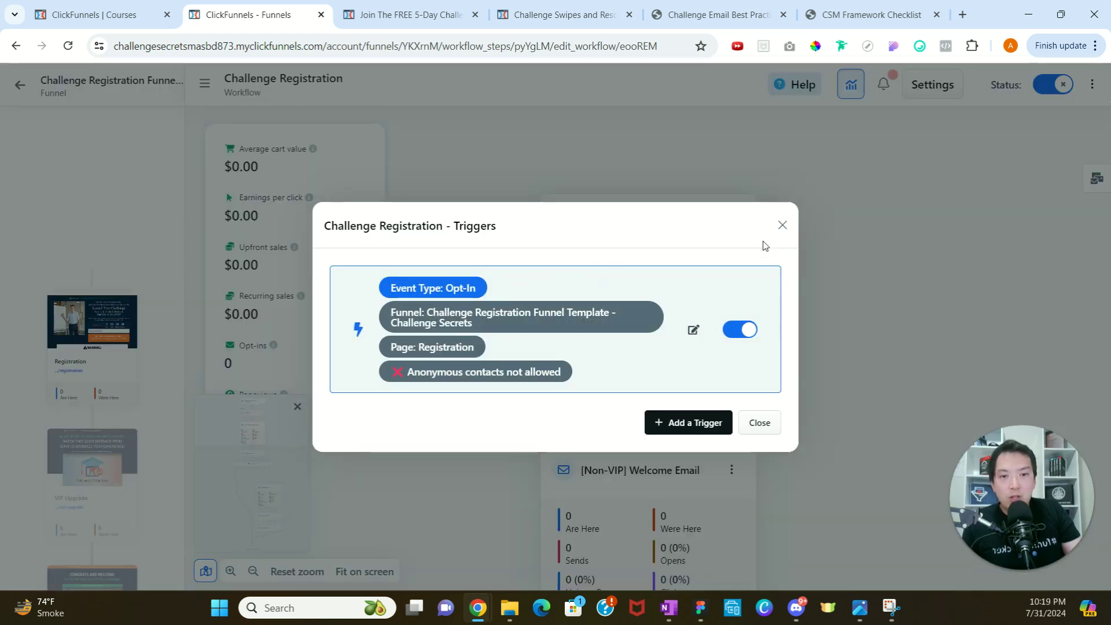
{"action": "left_click", "coordinate": [781, 227]}
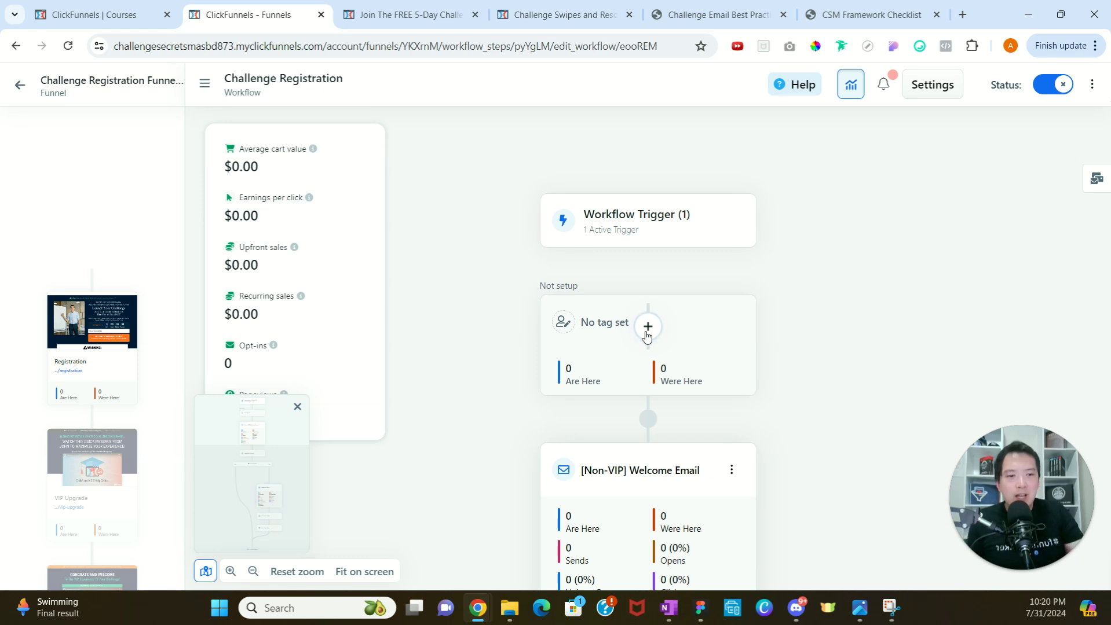
- Open the [Non-VIP] Welcome Email of the Challenge Registration workflow in the email editor
{"action": "mouse_move", "coordinate": [693, 323]}
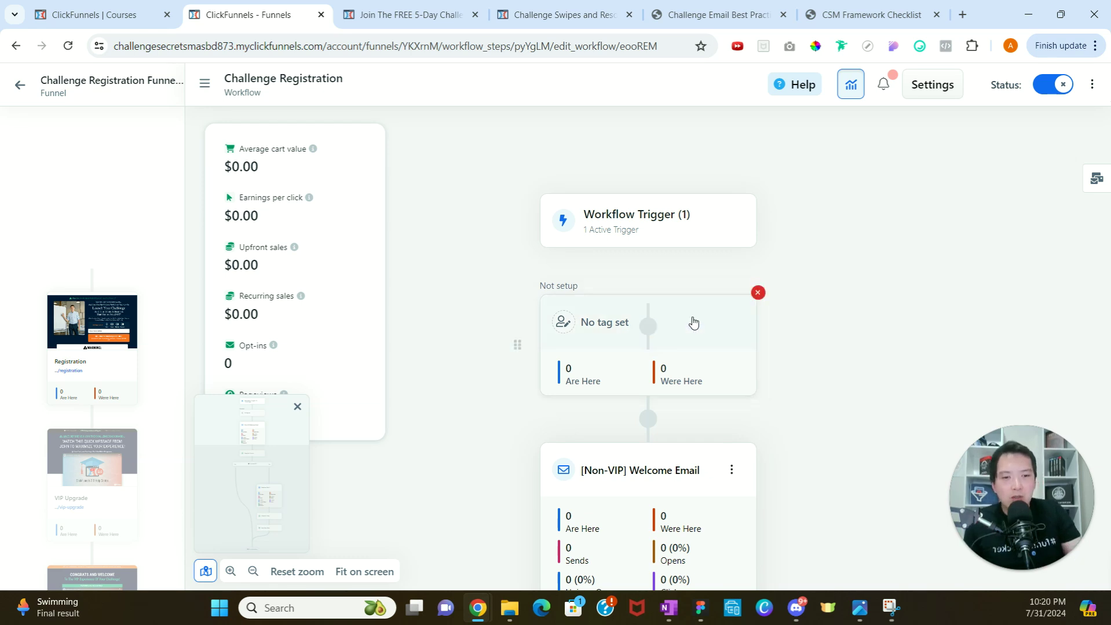
{"action": "scroll", "coordinate": [693, 323], "scroll_direction": "down", "scroll_amount": 1}
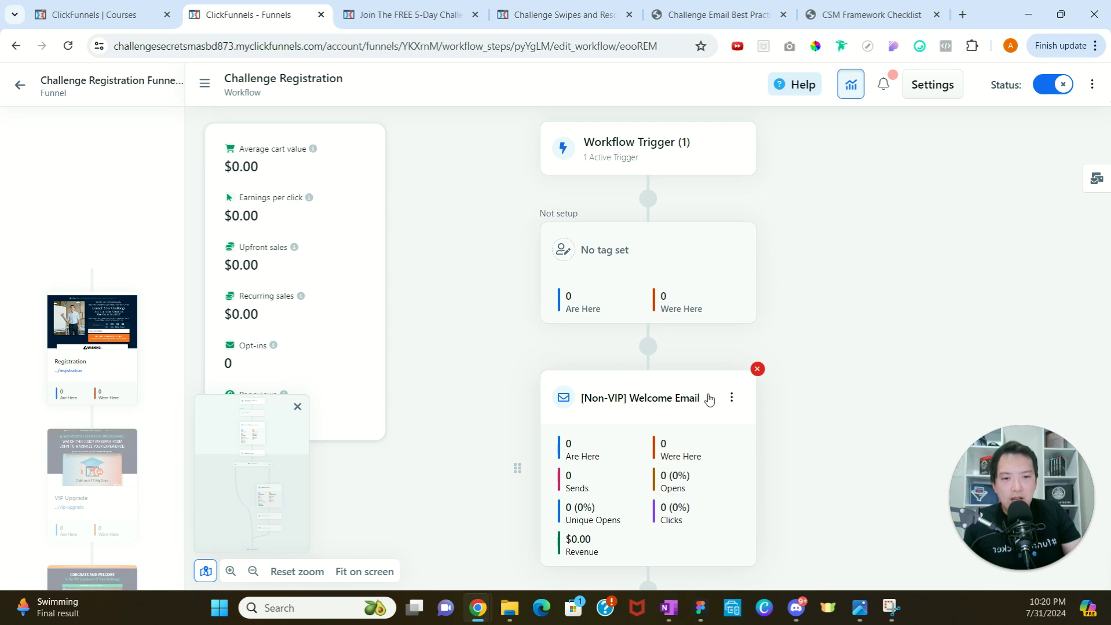
{"action": "left_click", "coordinate": [732, 398]}
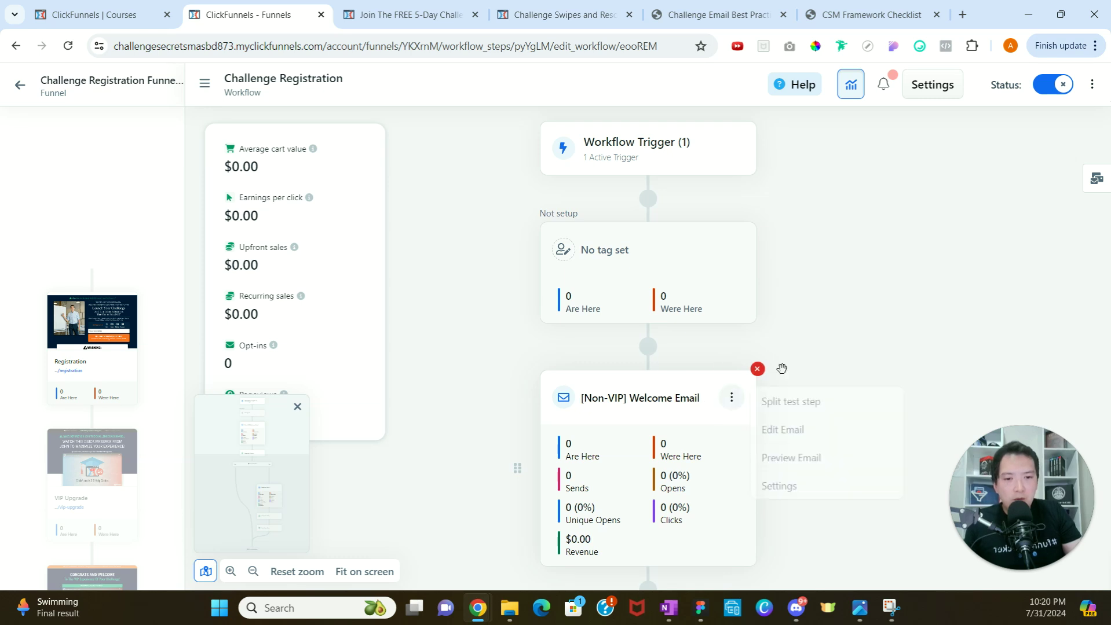
{"action": "left_click", "coordinate": [802, 440]}
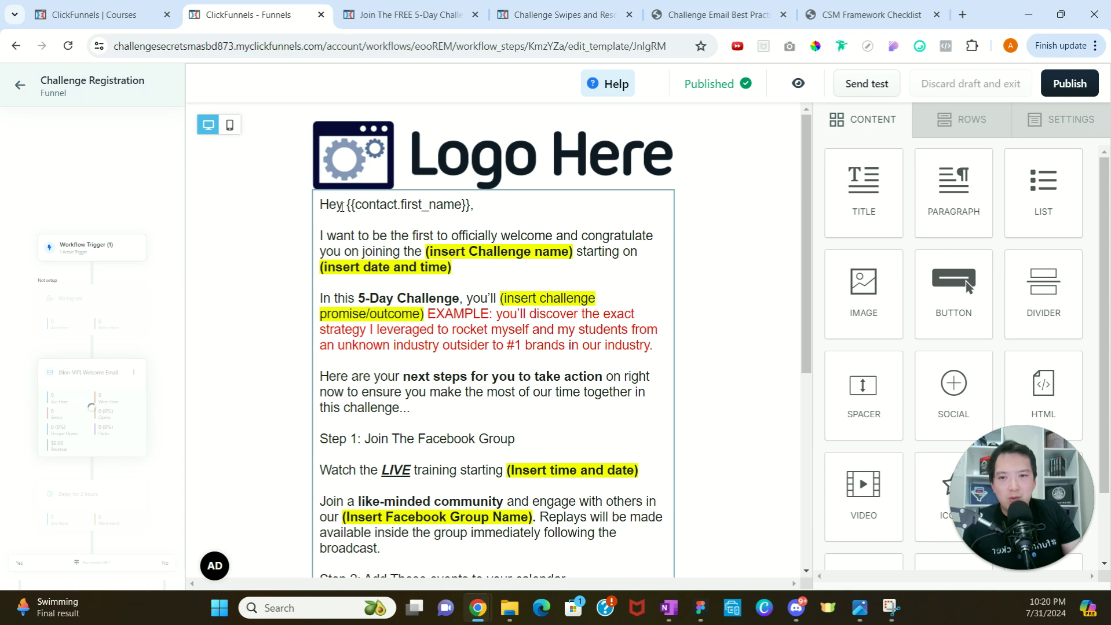
- Examine the welcome email's contact first-name greeting, date-and-time placeholder and logo image, and return to the Challenge Registration funnel
{"action": "left_click_drag", "start_coordinate": [473, 205], "coordinate": [328, 205]}
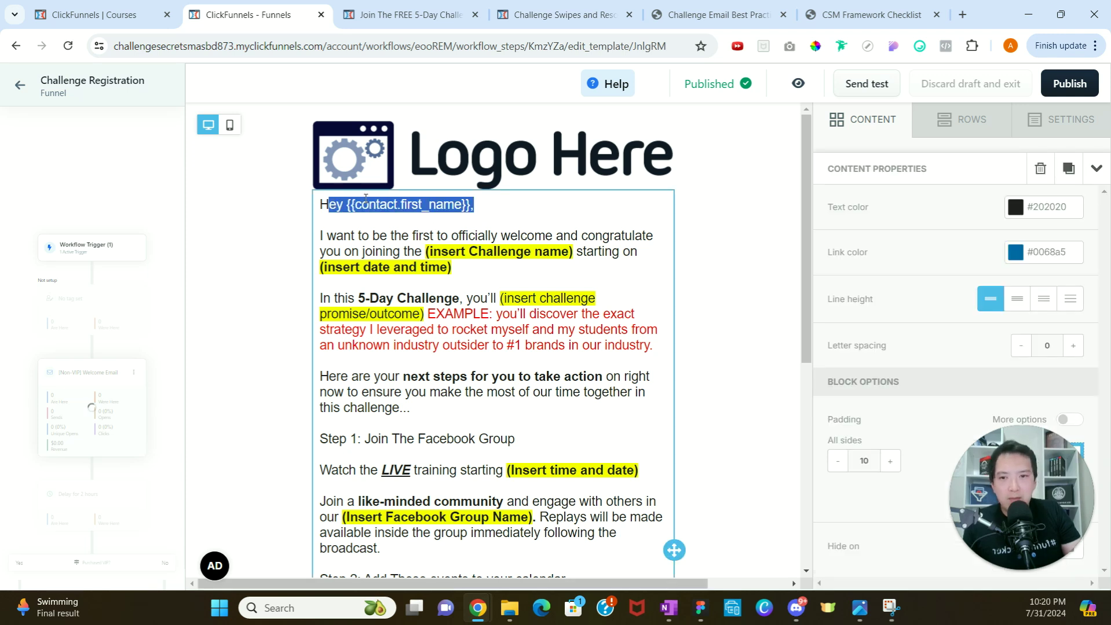
{"action": "left_click", "coordinate": [358, 202]}
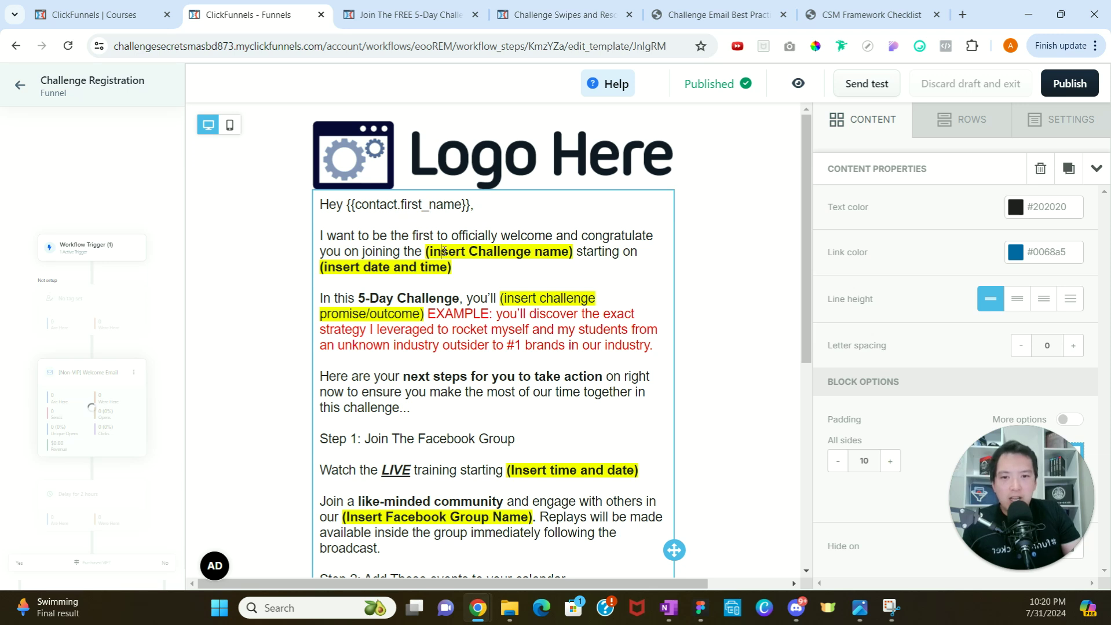
{"action": "left_click_drag", "start_coordinate": [371, 267], "coordinate": [429, 267]}
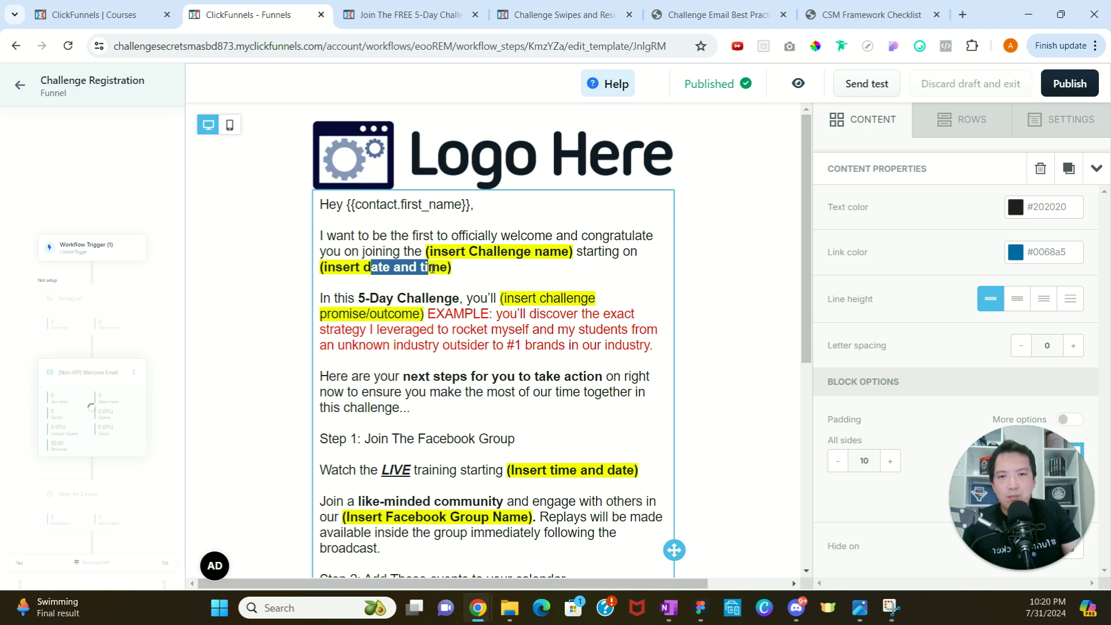
{"action": "left_click", "coordinate": [469, 175]}
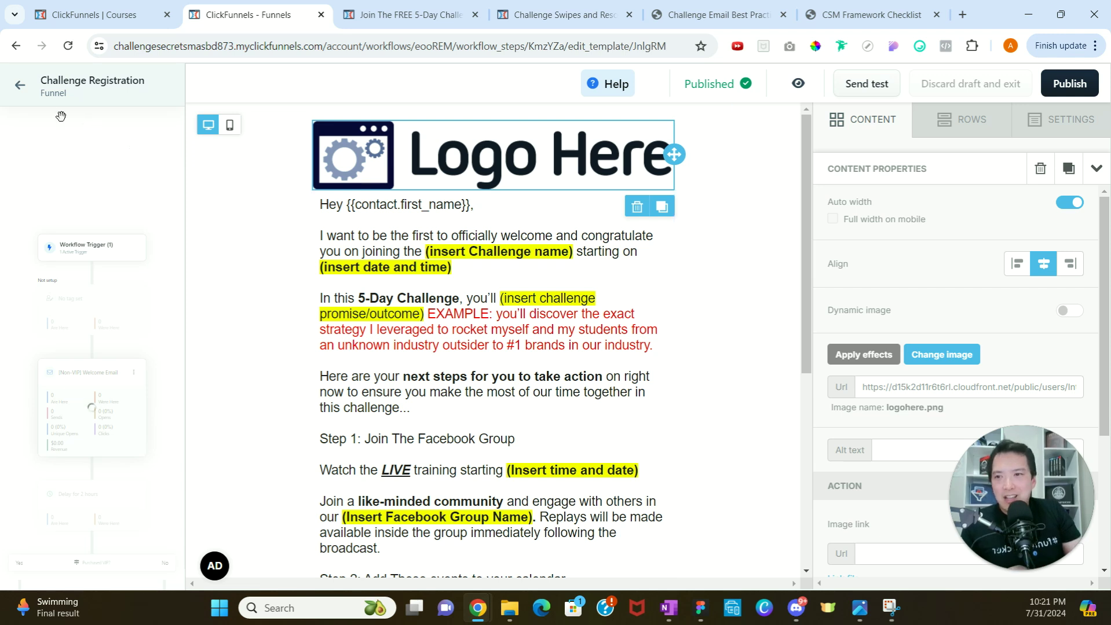
{"action": "left_click", "coordinate": [20, 85]}
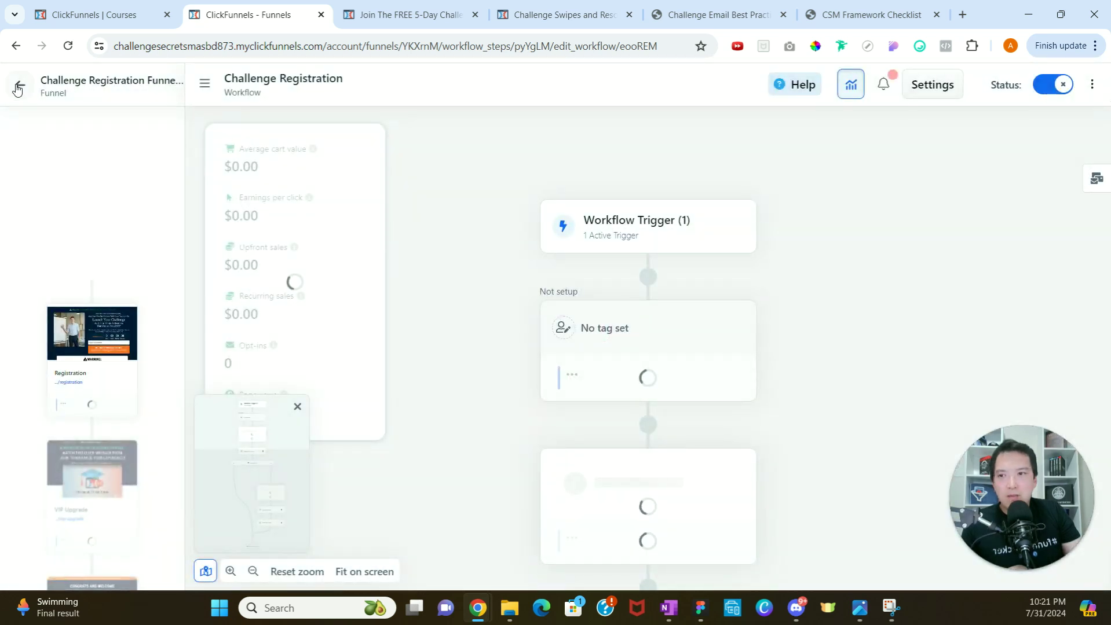
{"action": "left_click", "coordinate": [18, 87]}
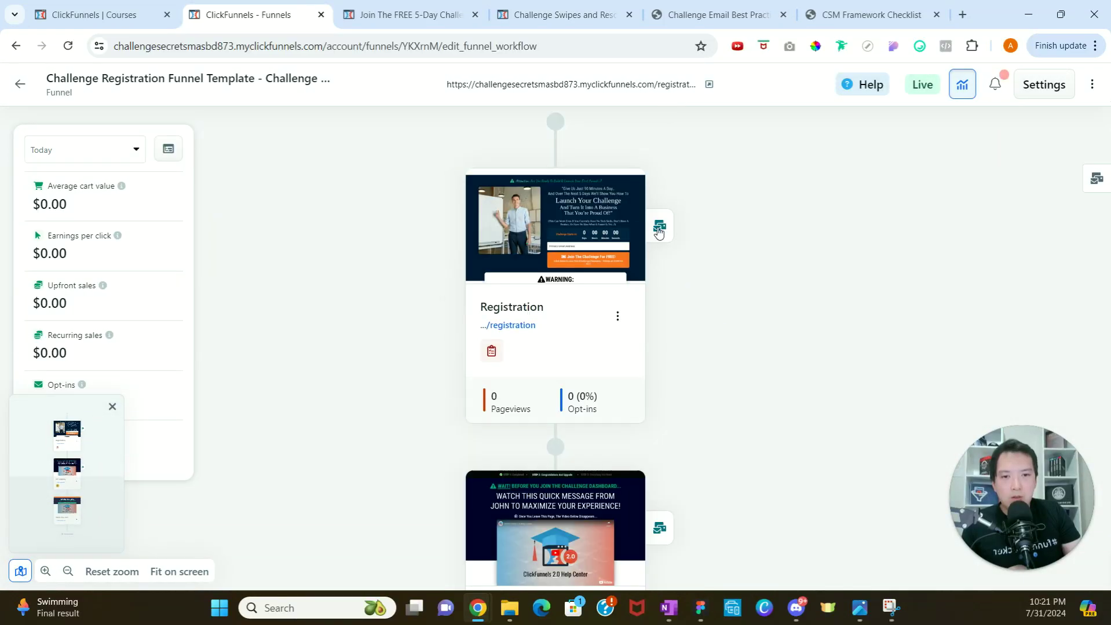
- Open the Registration page's Challenge Daily Reminders and Replays workflow, look through its Day 1 and Day 2 emails and waits, and return to the funnel
{"action": "left_click", "coordinate": [659, 227]}
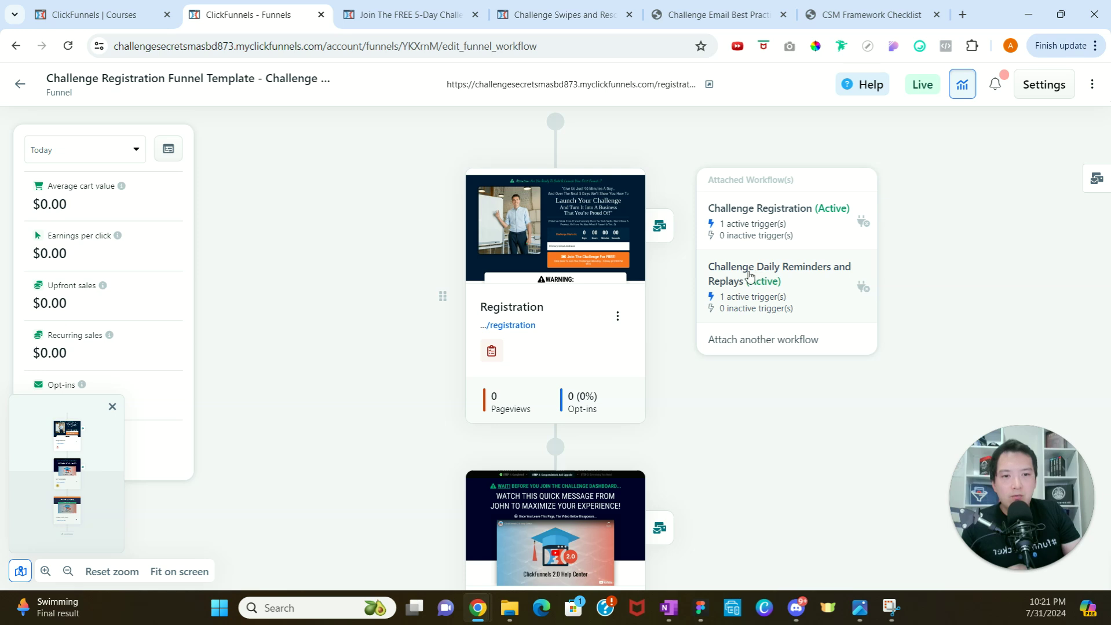
{"action": "left_click", "coordinate": [750, 275]}
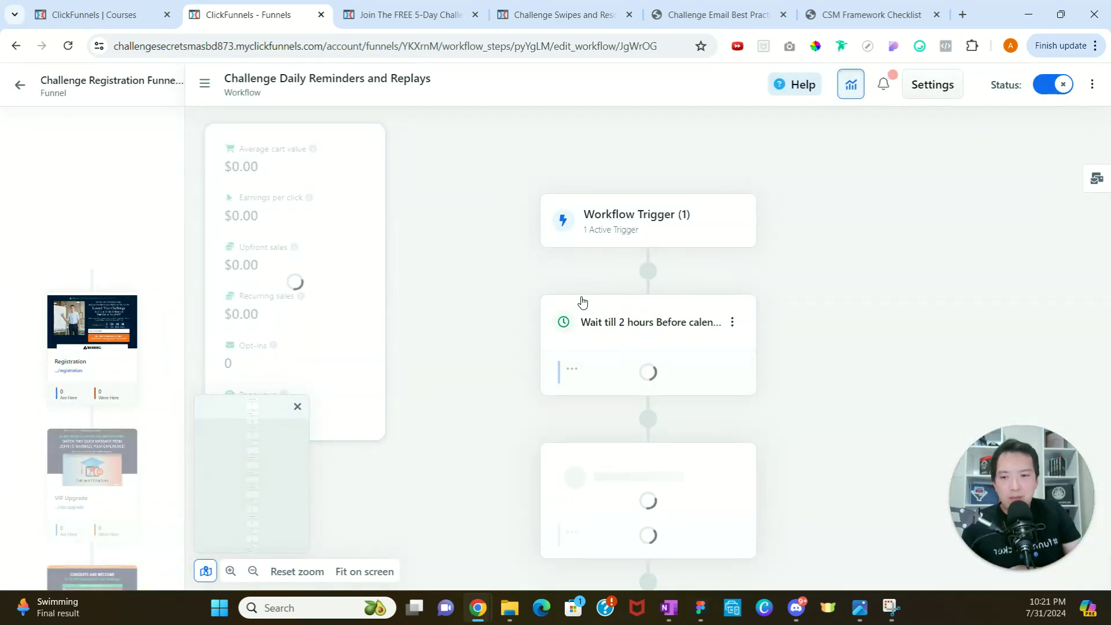
{"action": "scroll", "coordinate": [509, 316], "scroll_direction": "down", "scroll_amount": 1}
{"action": "scroll", "coordinate": [509, 317], "scroll_direction": "down", "scroll_amount": 2}
{"action": "scroll", "coordinate": [508, 315], "scroll_direction": "up", "scroll_amount": 3}
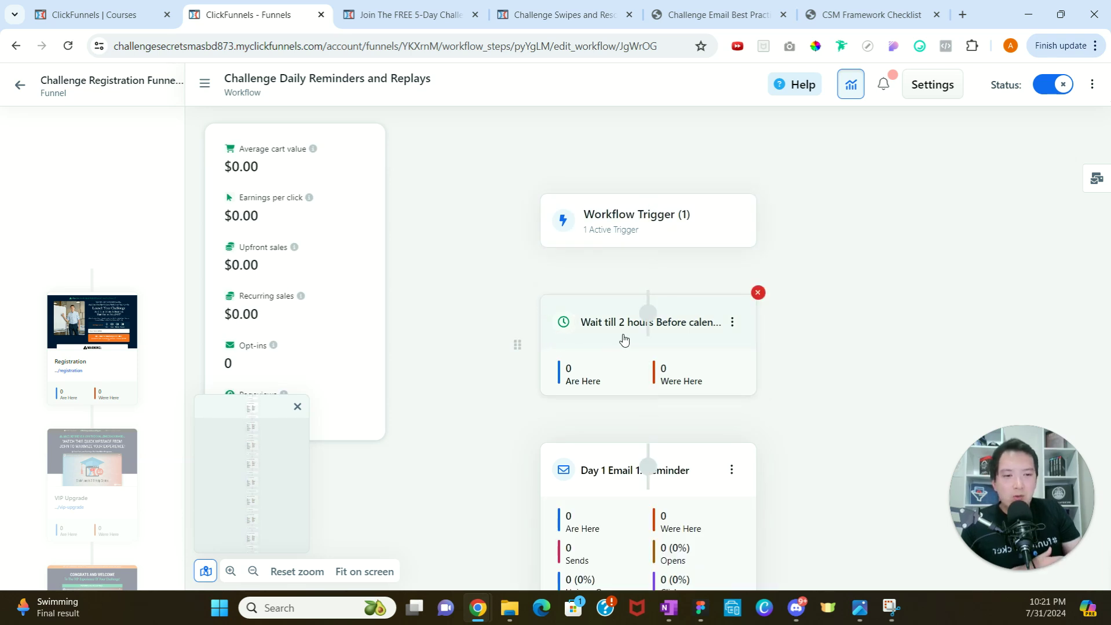
{"action": "scroll", "coordinate": [623, 340], "scroll_direction": "down", "scroll_amount": 1}
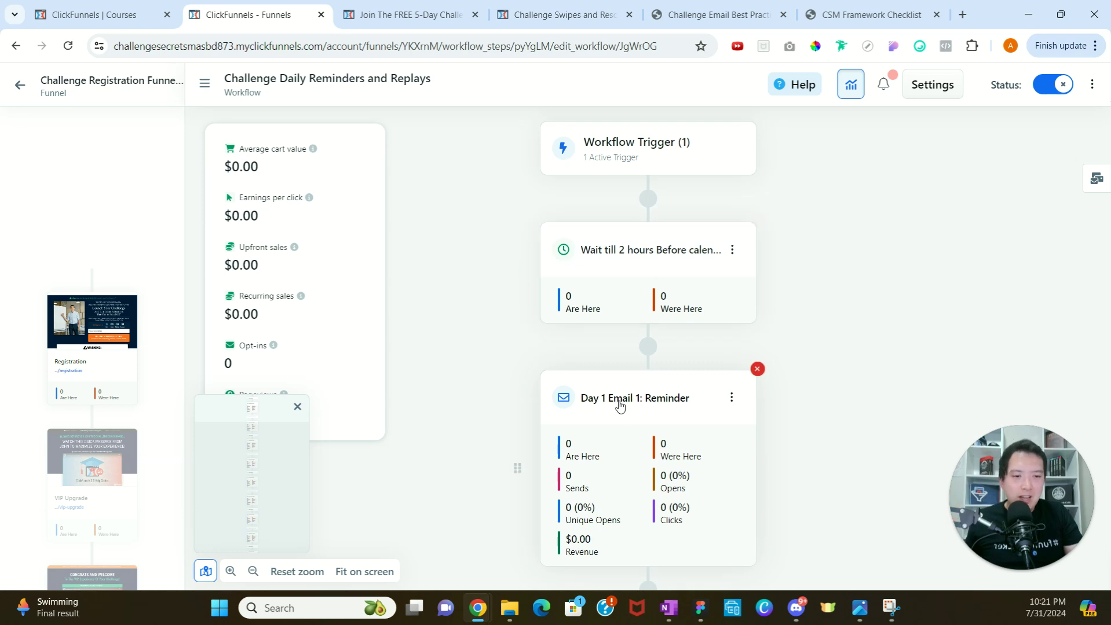
{"action": "scroll", "coordinate": [619, 405], "scroll_direction": "down", "scroll_amount": 5}
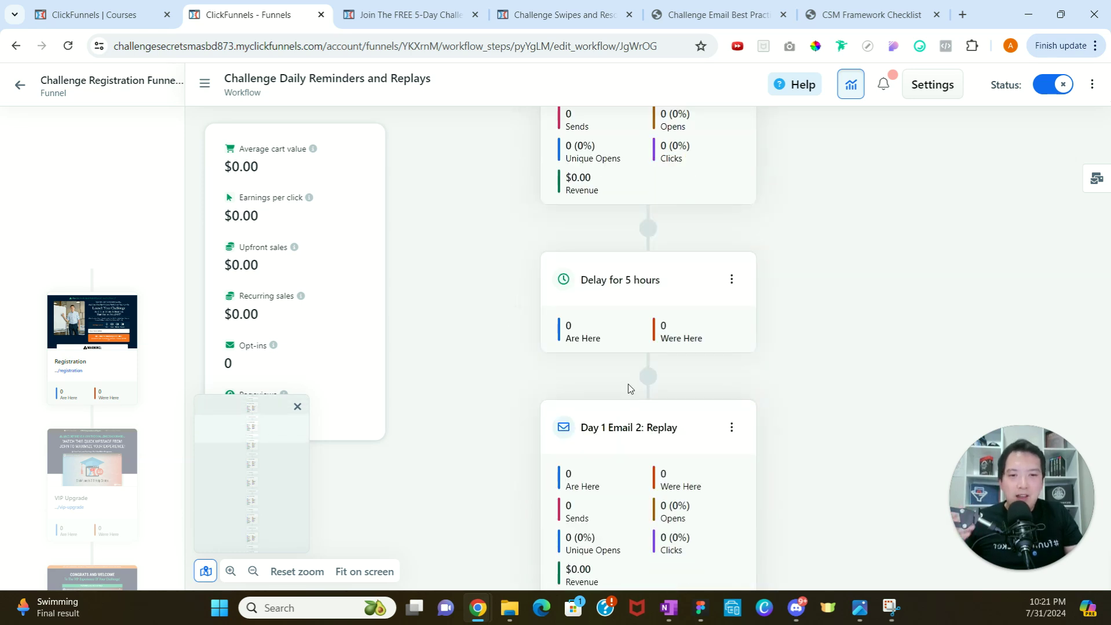
{"action": "scroll", "coordinate": [627, 383], "scroll_direction": "down", "scroll_amount": 4}
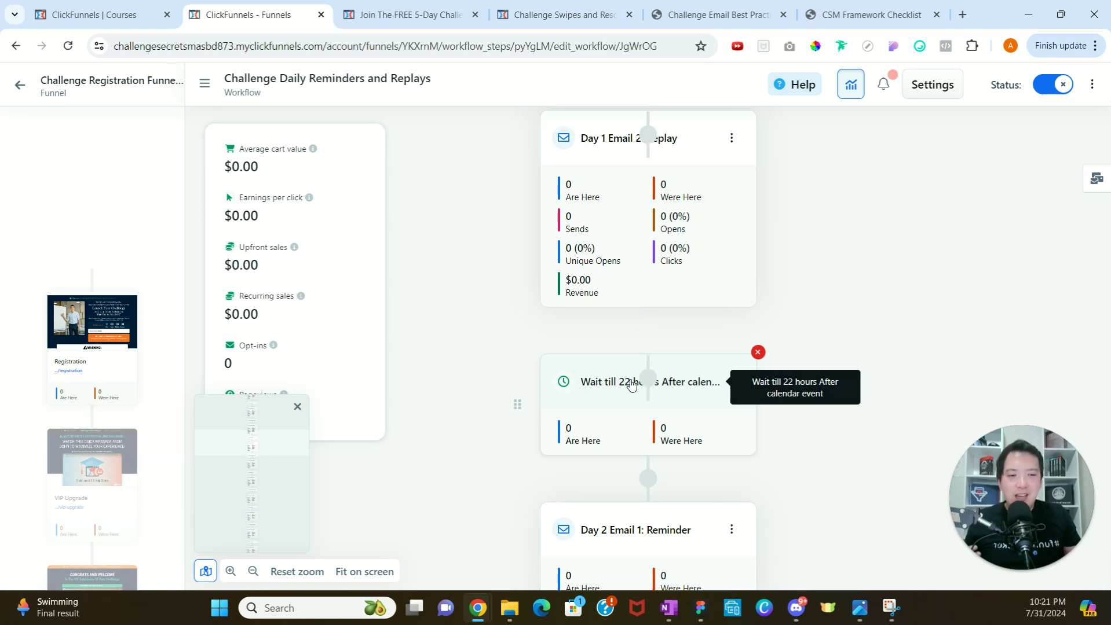
{"action": "scroll", "coordinate": [660, 382], "scroll_direction": "down", "scroll_amount": 6}
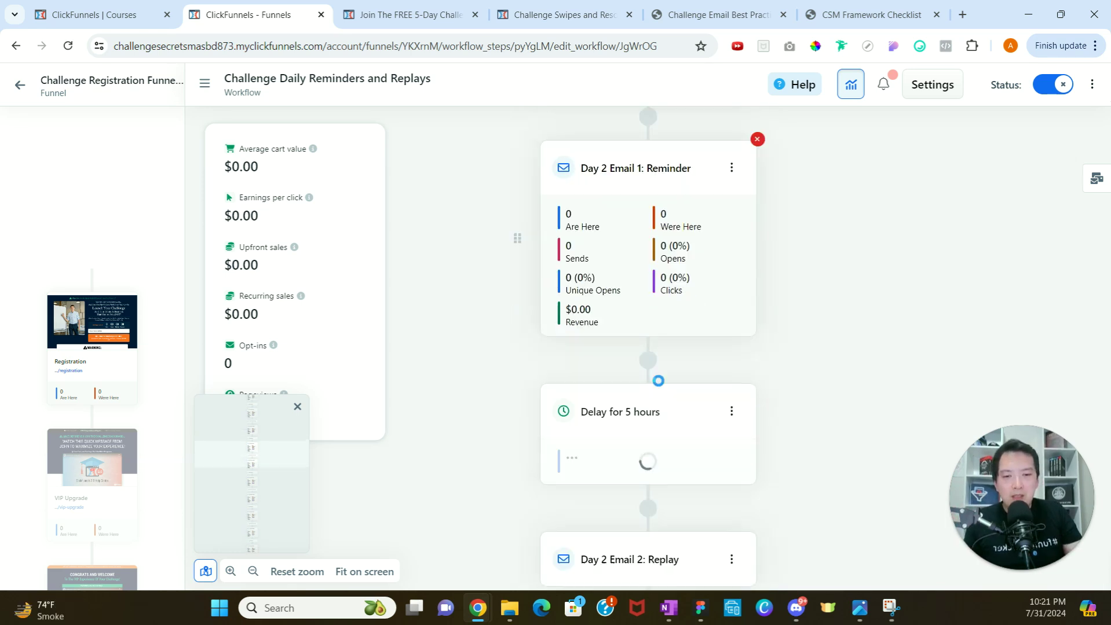
{"action": "scroll", "coordinate": [659, 383], "scroll_direction": "down", "scroll_amount": 4}
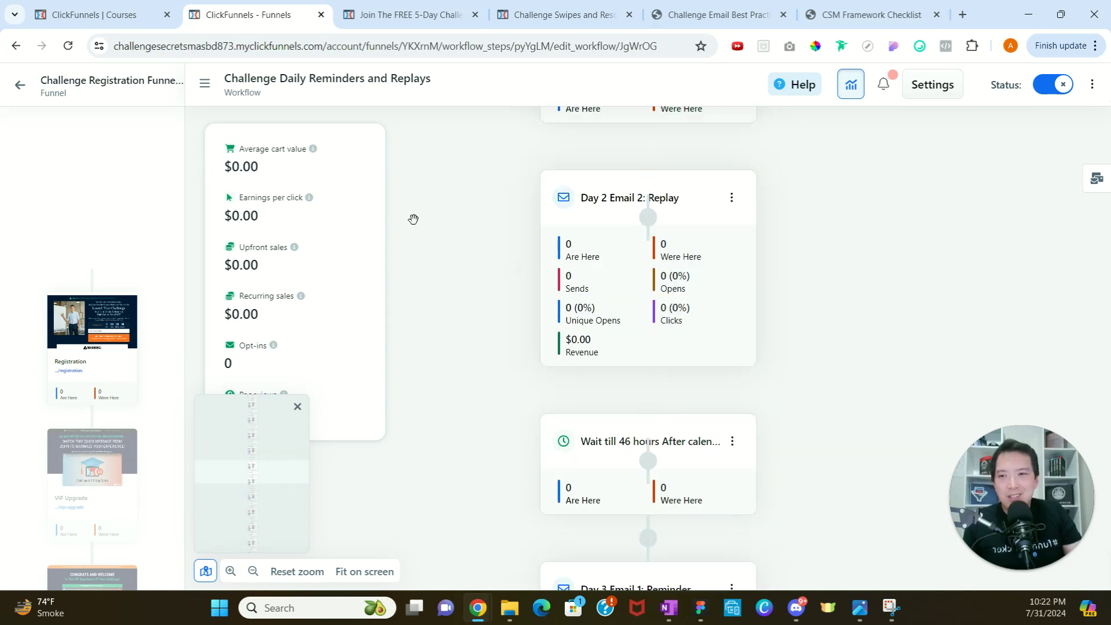
{"action": "left_click", "coordinate": [18, 87]}
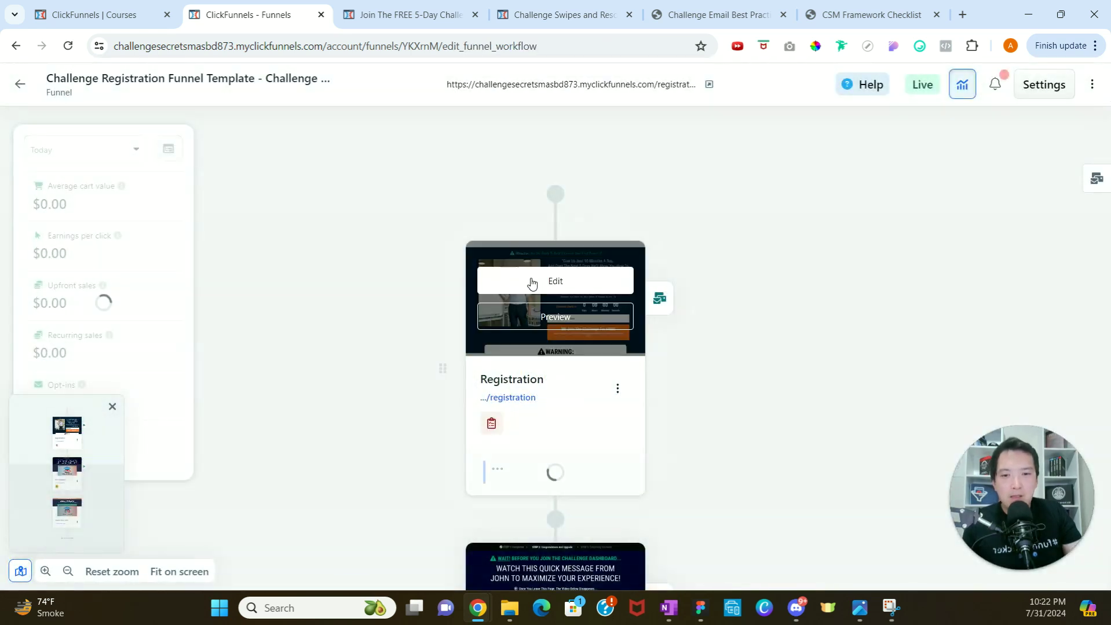
- Preview the VIP Upgrade page, look through its video, offer and VIP access sections, and return to the funnel
{"action": "scroll", "coordinate": [433, 322], "scroll_direction": "down", "scroll_amount": 4}
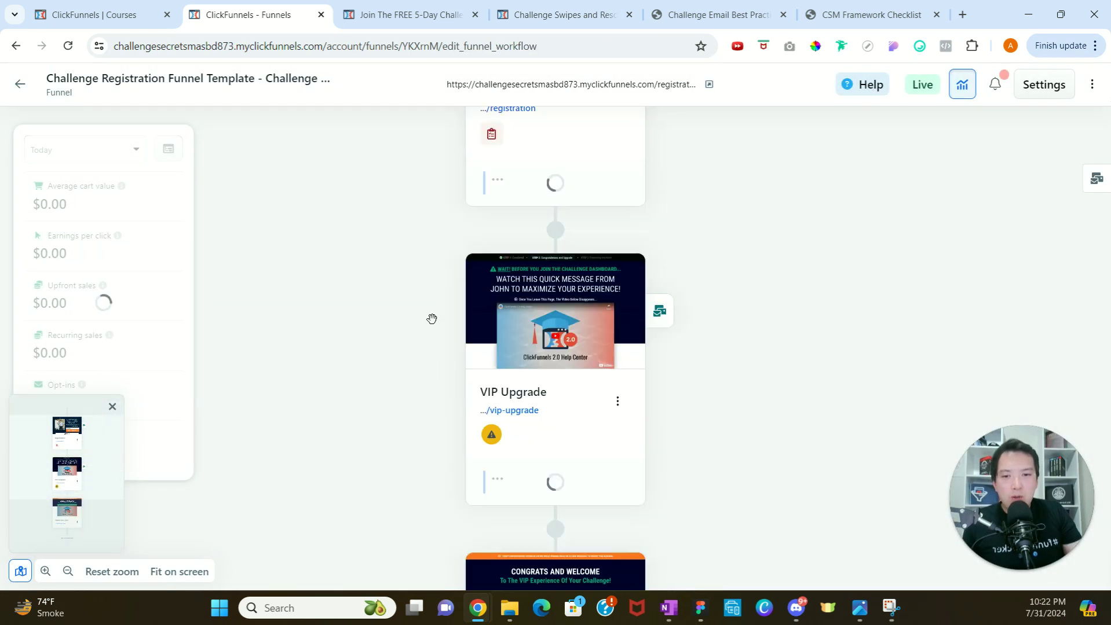
{"action": "mouse_move", "coordinate": [553, 327]}
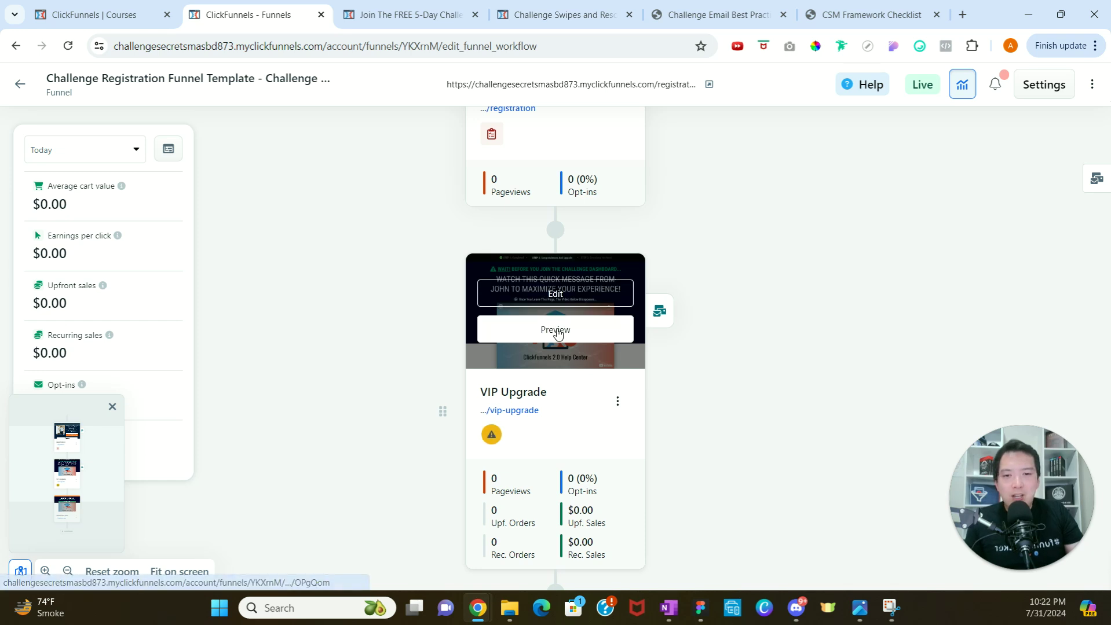
{"action": "left_click", "coordinate": [558, 332]}
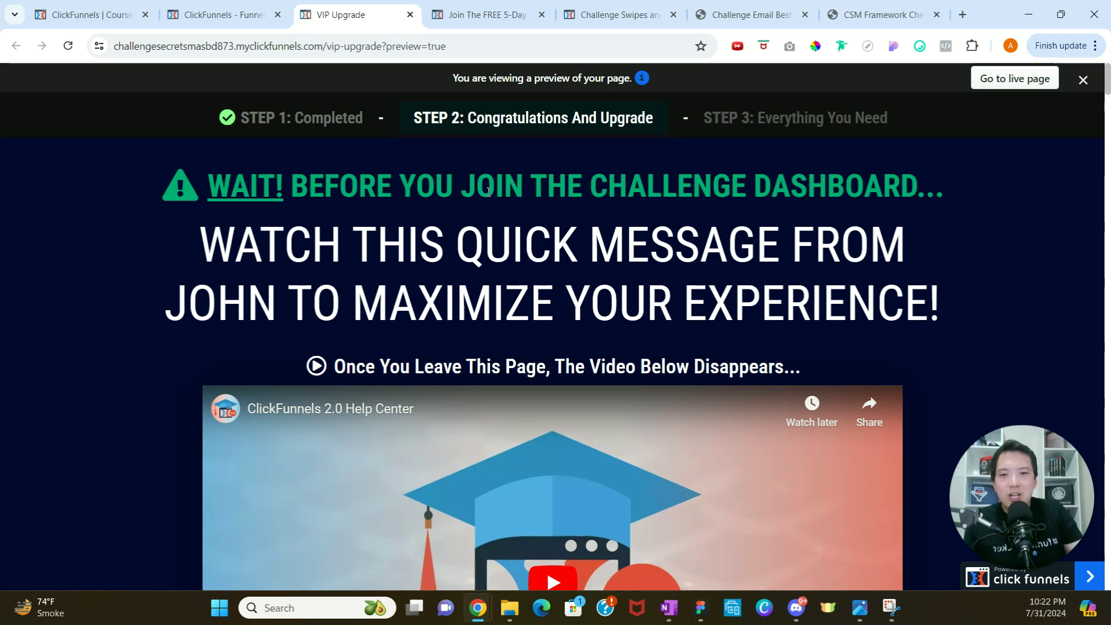
{"action": "scroll", "coordinate": [491, 194], "scroll_direction": "down", "scroll_amount": 3}
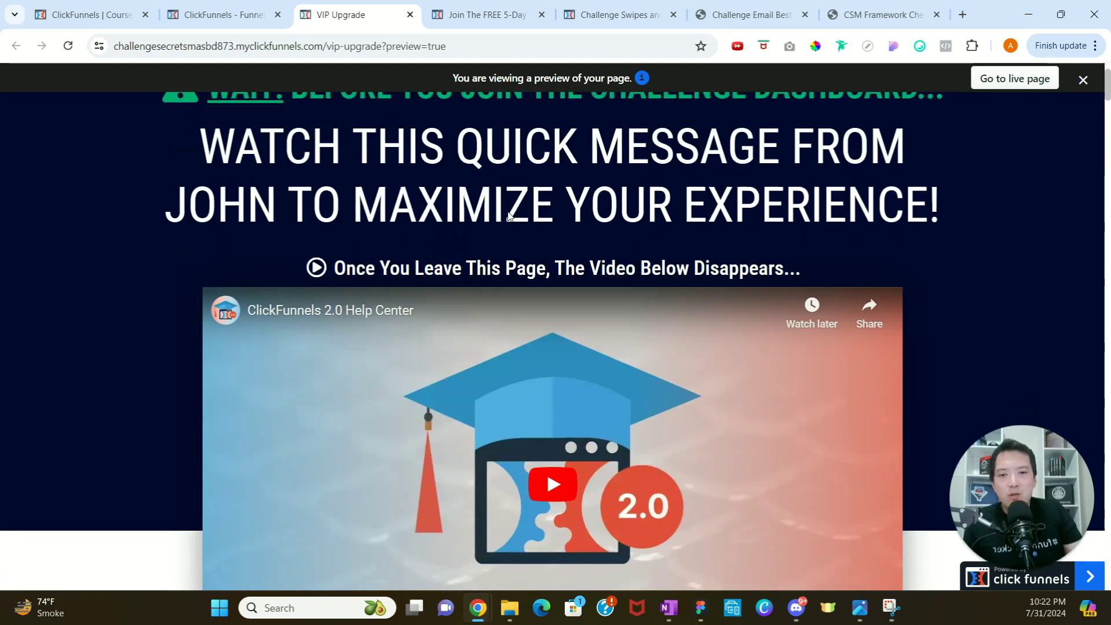
{"action": "scroll", "coordinate": [493, 262], "scroll_direction": "down", "scroll_amount": 7}
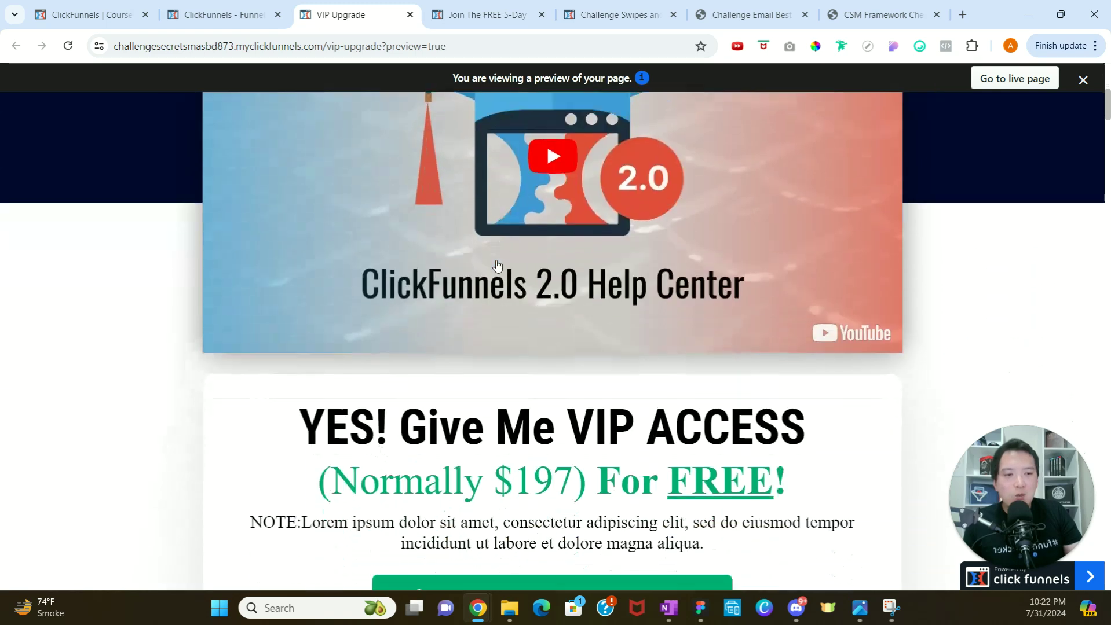
{"action": "scroll", "coordinate": [497, 262], "scroll_direction": "down", "scroll_amount": 8}
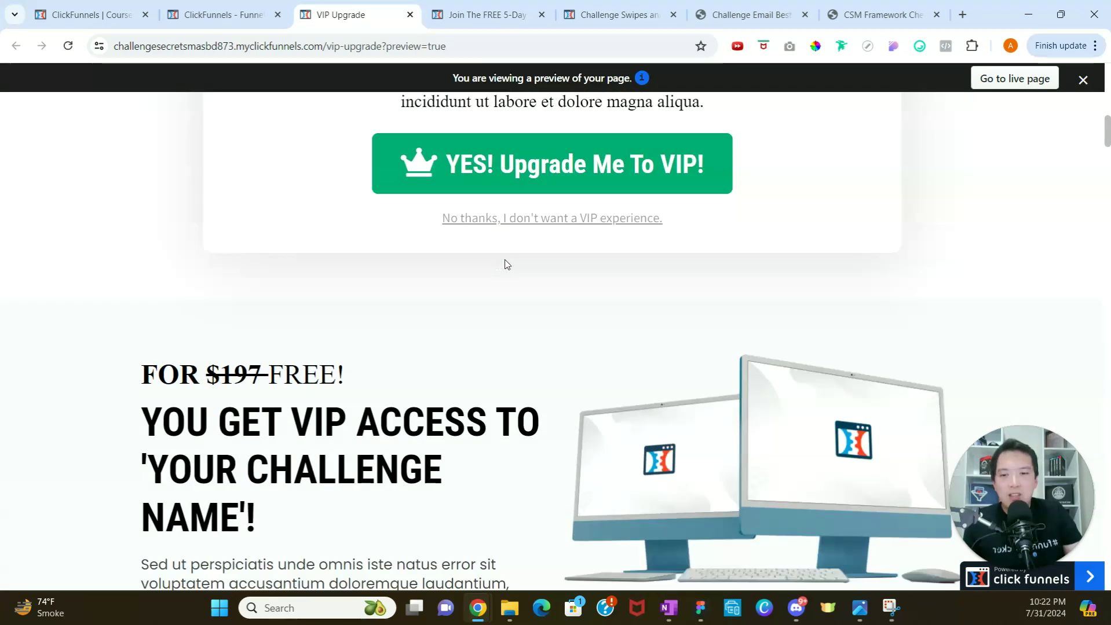
{"action": "scroll", "coordinate": [495, 258], "scroll_direction": "down", "scroll_amount": 10}
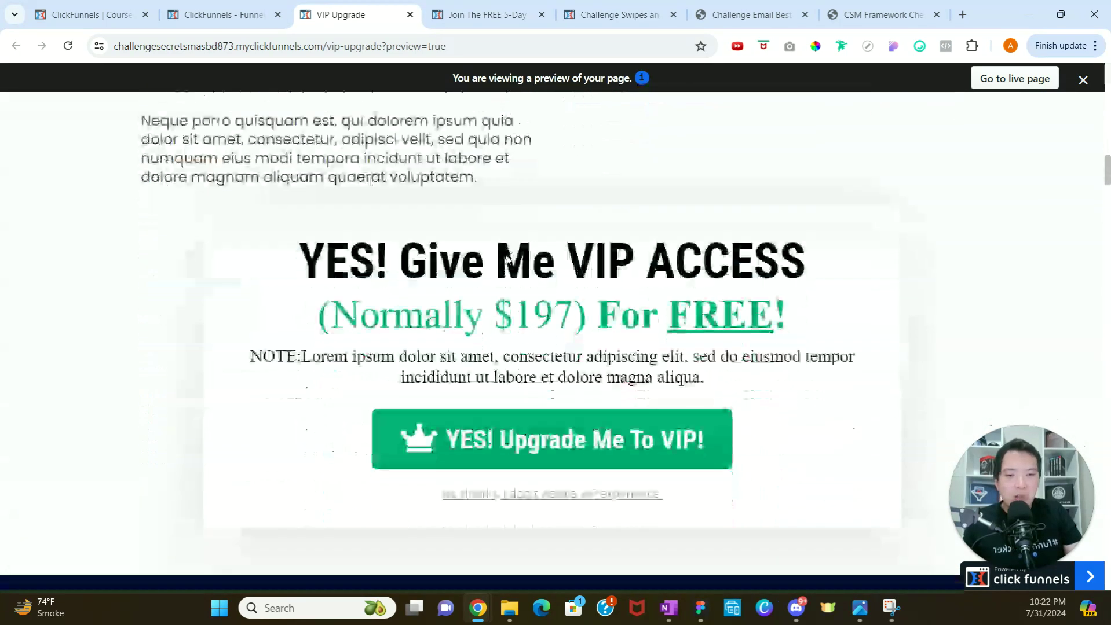
{"action": "scroll", "coordinate": [506, 256], "scroll_direction": "down", "scroll_amount": 4}
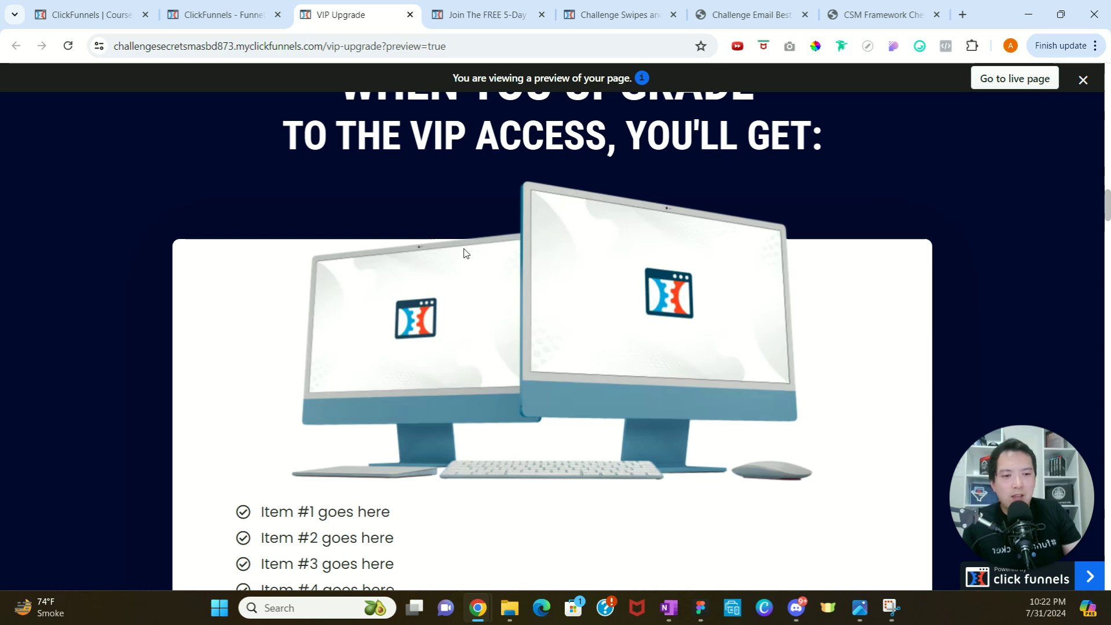
{"action": "scroll", "coordinate": [463, 252], "scroll_direction": "down", "scroll_amount": 4}
{"action": "scroll", "coordinate": [460, 260], "scroll_direction": "down", "scroll_amount": 3}
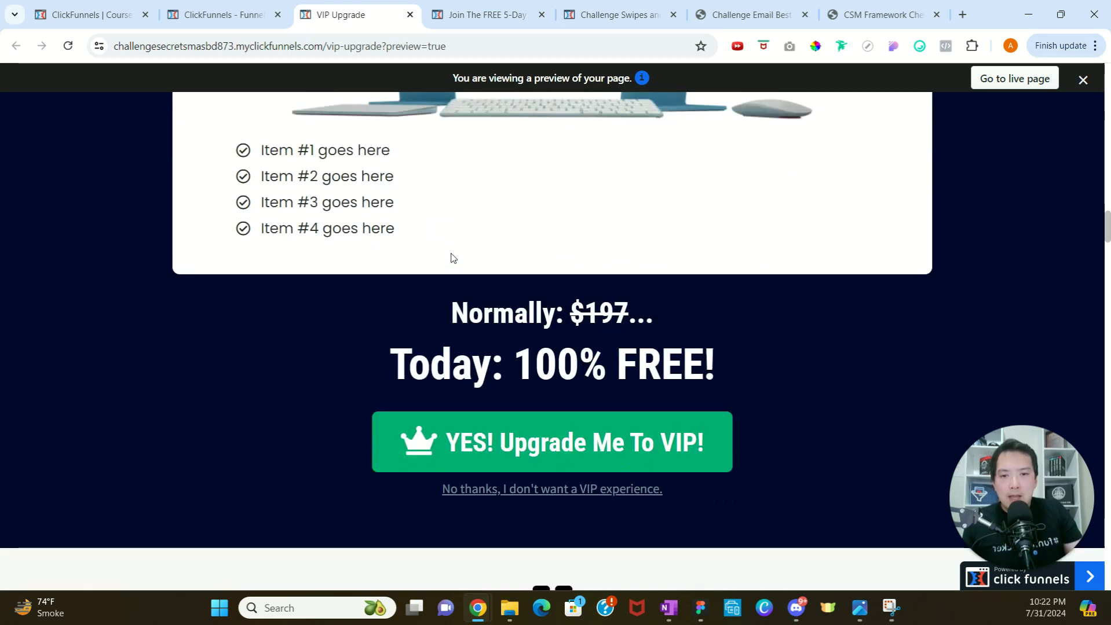
{"action": "left_click", "coordinate": [253, 17]}
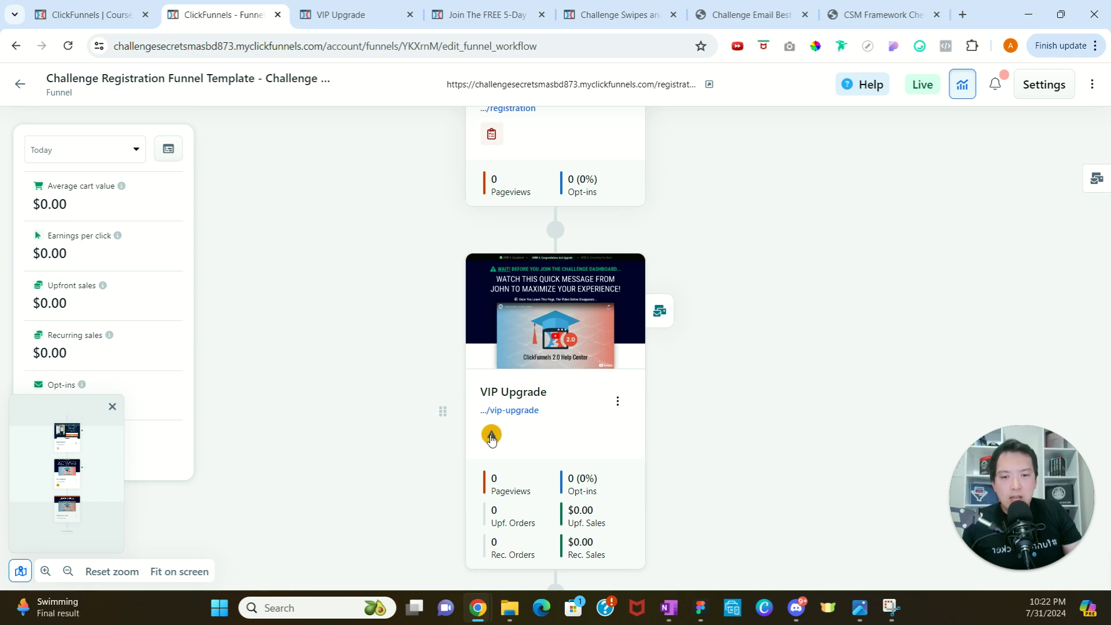
- Open the VIP Upgrade step's attached products, look at the existing product choices and the new product form, and return to the funnel
{"action": "mouse_move", "coordinate": [491, 439]}
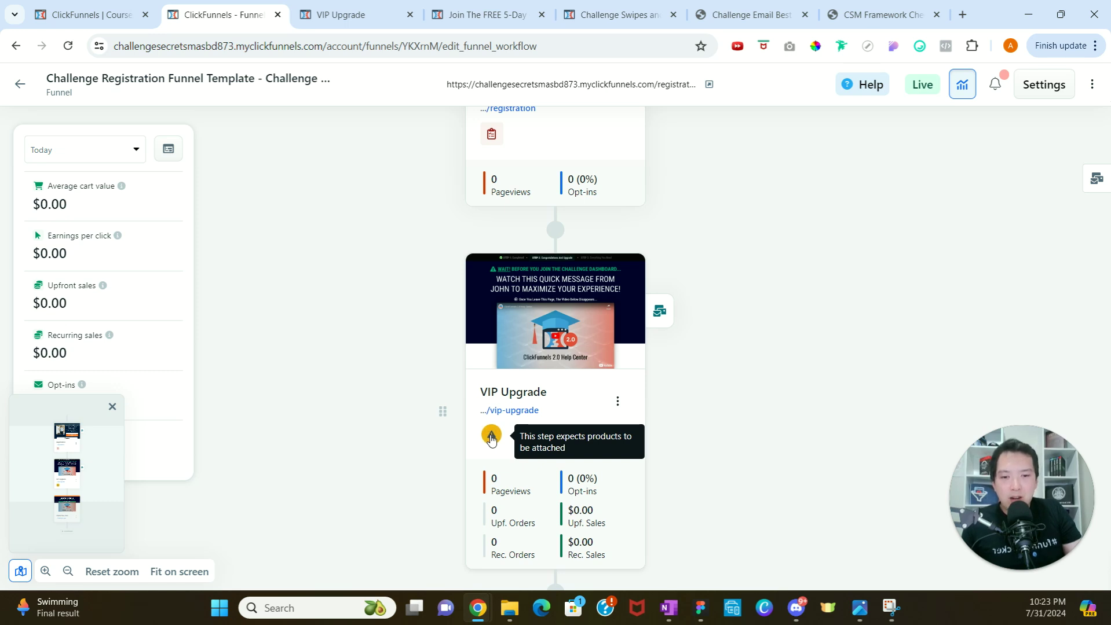
{"action": "left_click", "coordinate": [491, 438]}
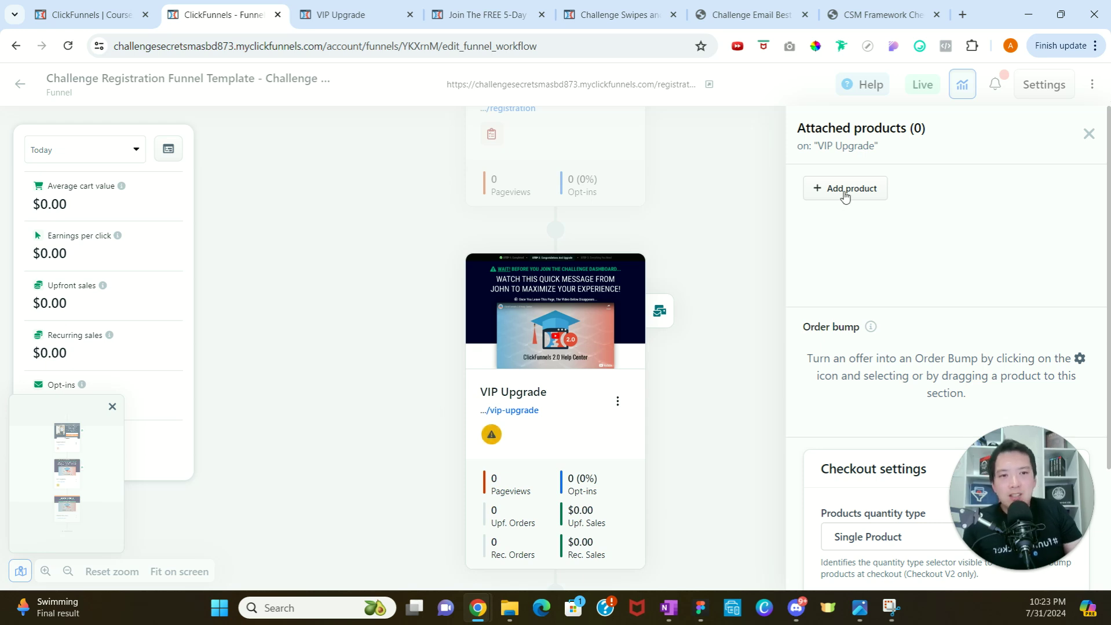
{"action": "left_click", "coordinate": [844, 194]}
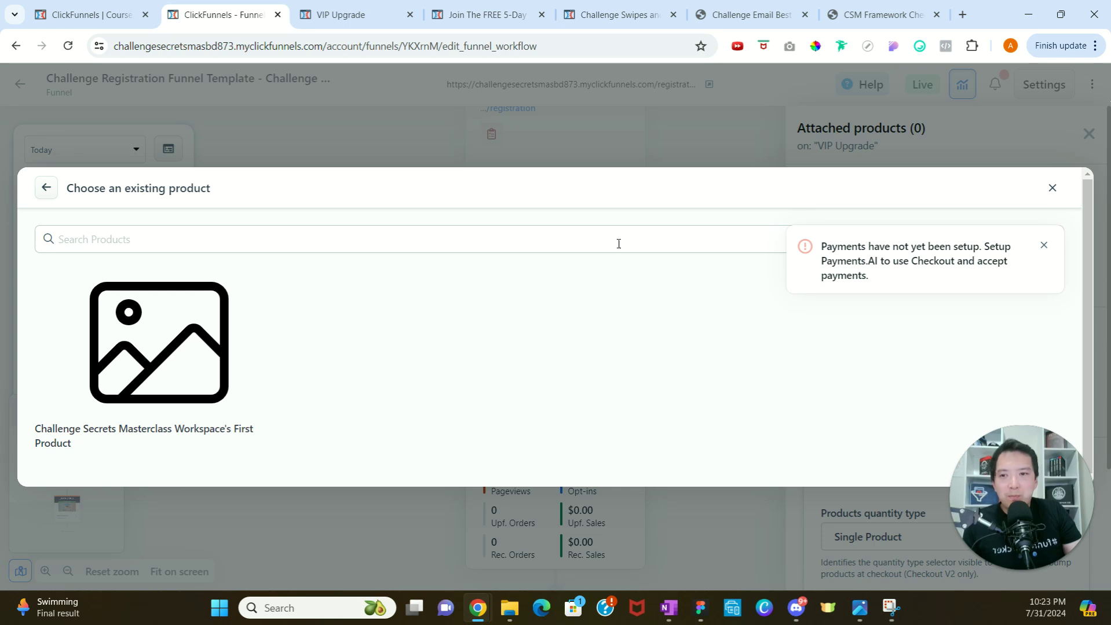
{"action": "left_click", "coordinate": [1044, 248]}
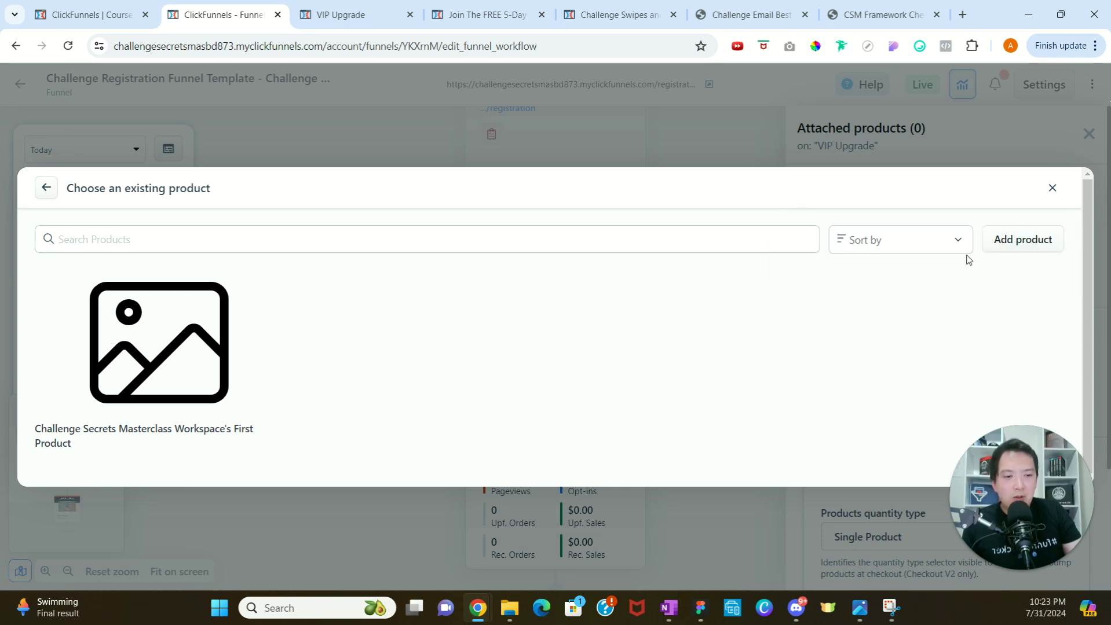
{"action": "left_click", "coordinate": [1016, 239]}
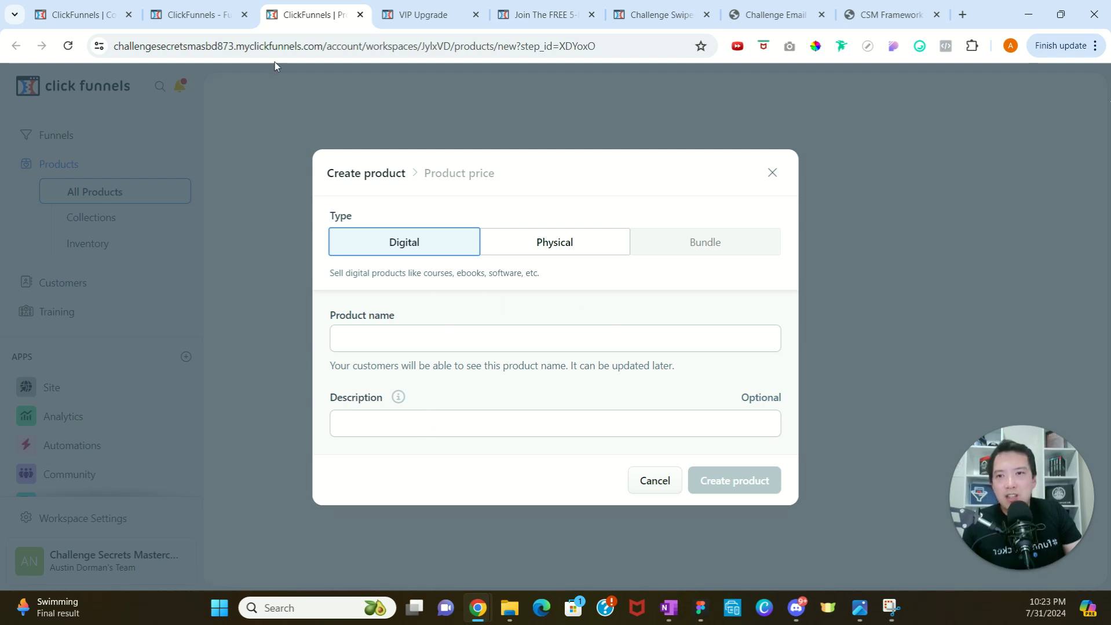
{"action": "left_click", "coordinate": [207, 16]}
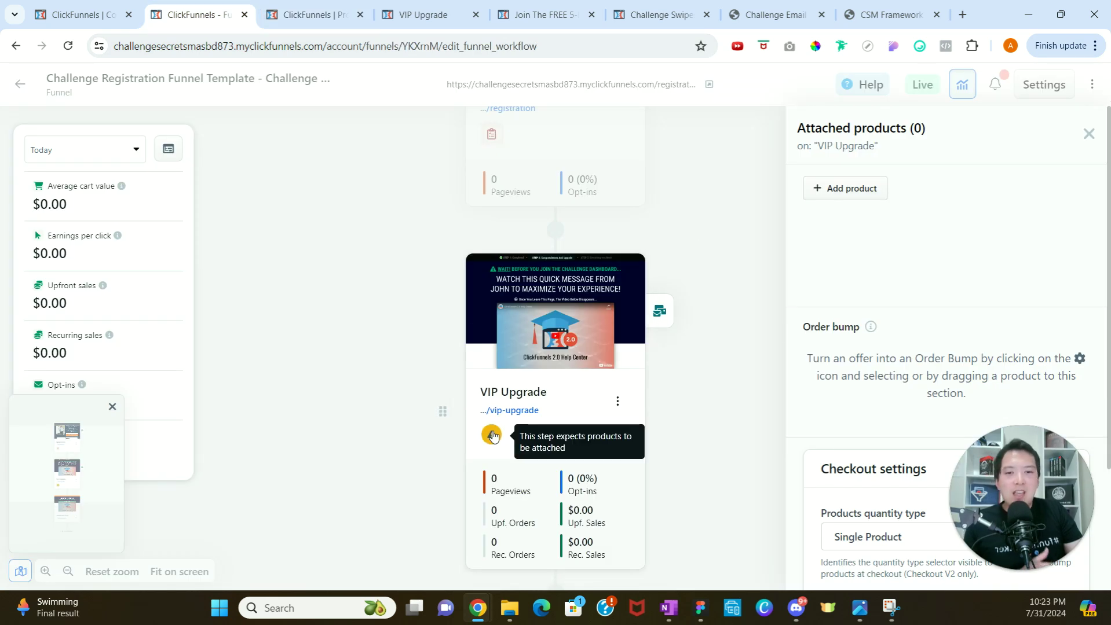
- Preview the Thank You (Yes) page, look through its video, VIP access section and three next steps, and return to the funnel
{"action": "scroll", "coordinate": [693, 378], "scroll_direction": "down", "scroll_amount": 3}
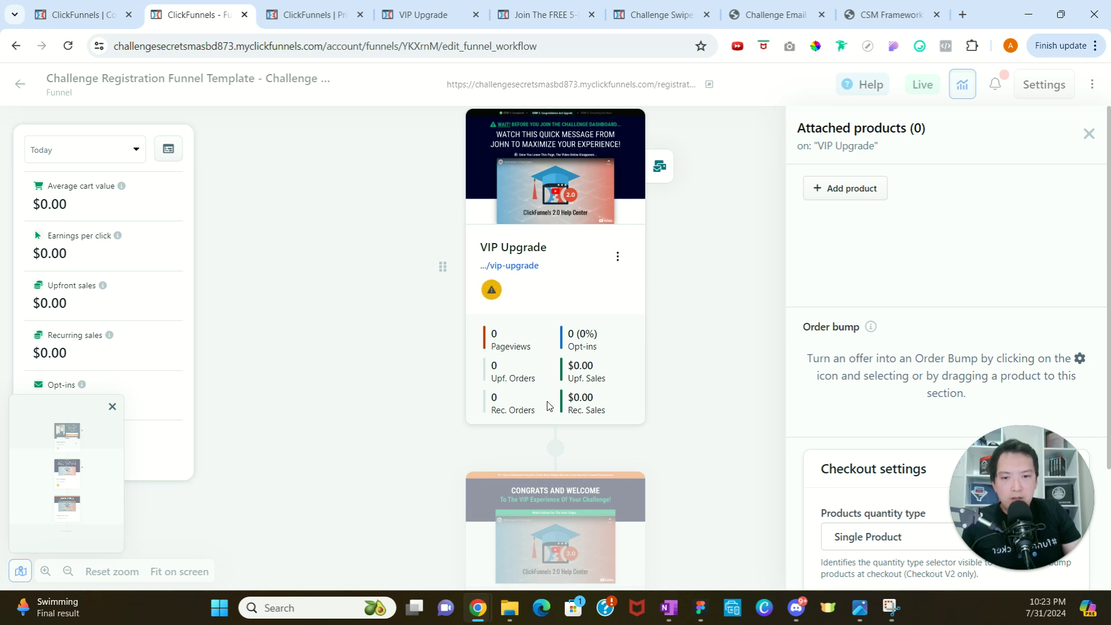
{"action": "scroll", "coordinate": [553, 417], "scroll_direction": "down", "scroll_amount": 3}
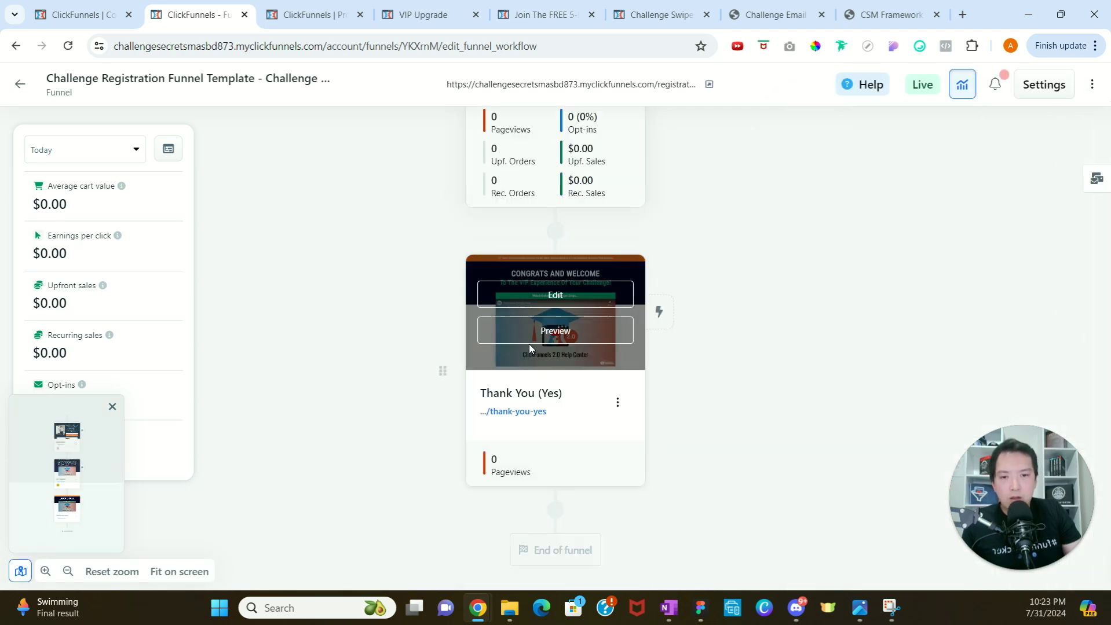
{"action": "left_click", "coordinate": [530, 339]}
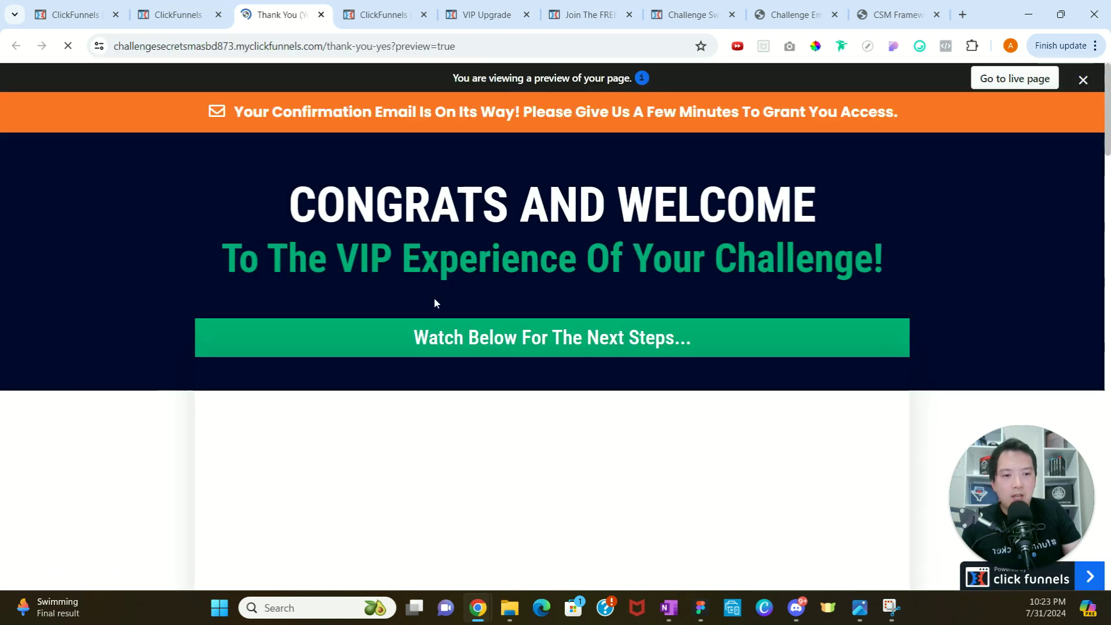
{"action": "scroll", "coordinate": [455, 295], "scroll_direction": "down", "scroll_amount": 5}
{"action": "scroll", "coordinate": [459, 306], "scroll_direction": "down", "scroll_amount": 10}
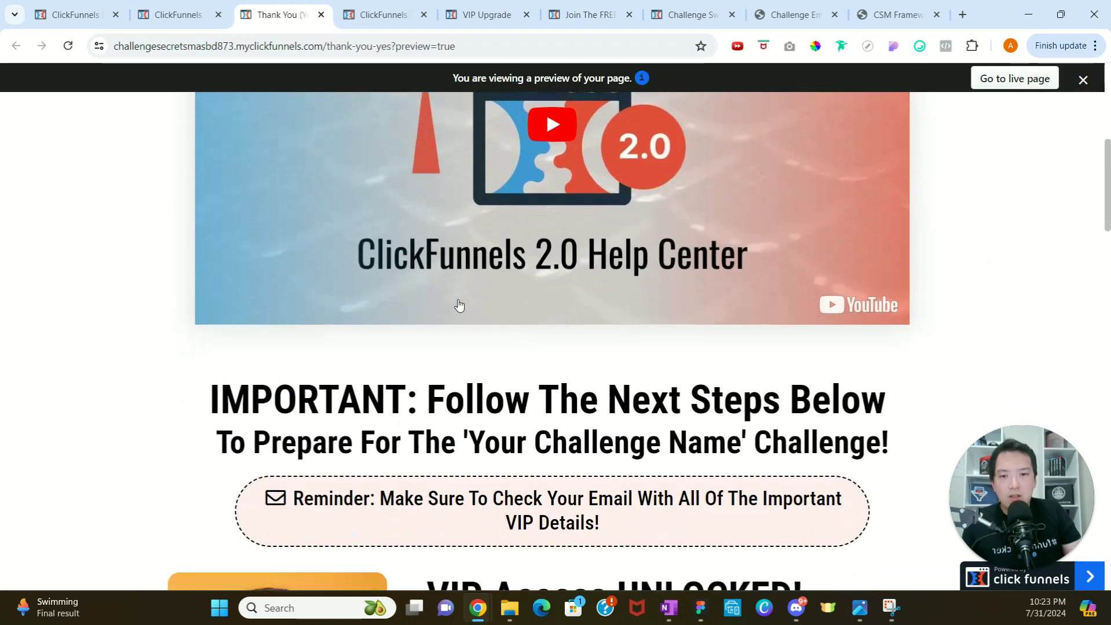
{"action": "scroll", "coordinate": [459, 301], "scroll_direction": "down", "scroll_amount": 3}
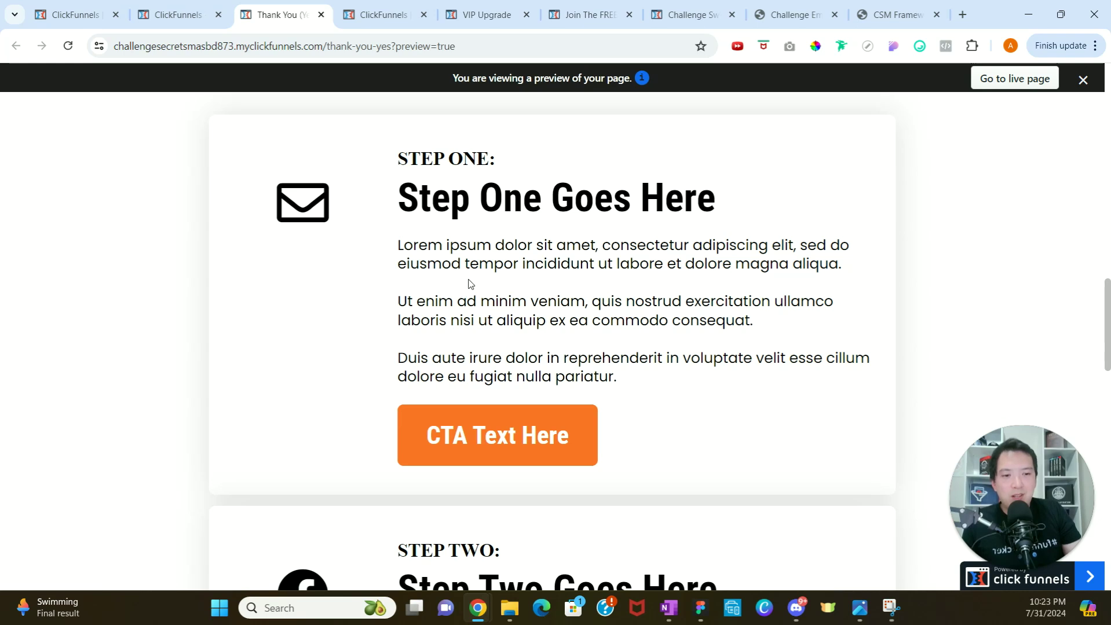
{"action": "scroll", "coordinate": [460, 289], "scroll_direction": "down", "scroll_amount": 5}
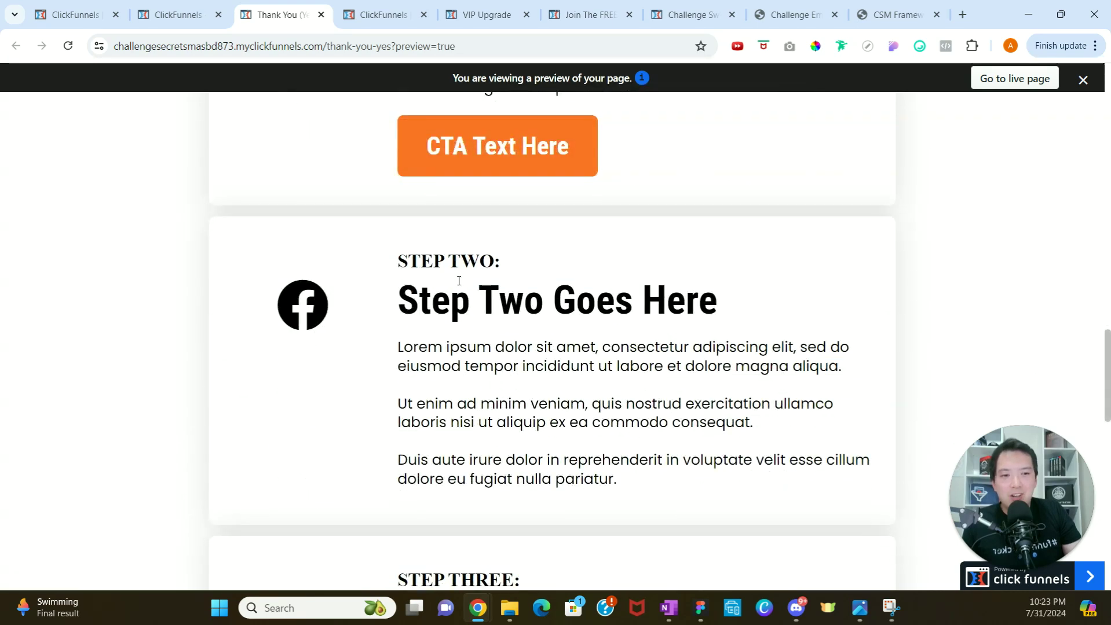
{"action": "scroll", "coordinate": [469, 282], "scroll_direction": "down", "scroll_amount": 5}
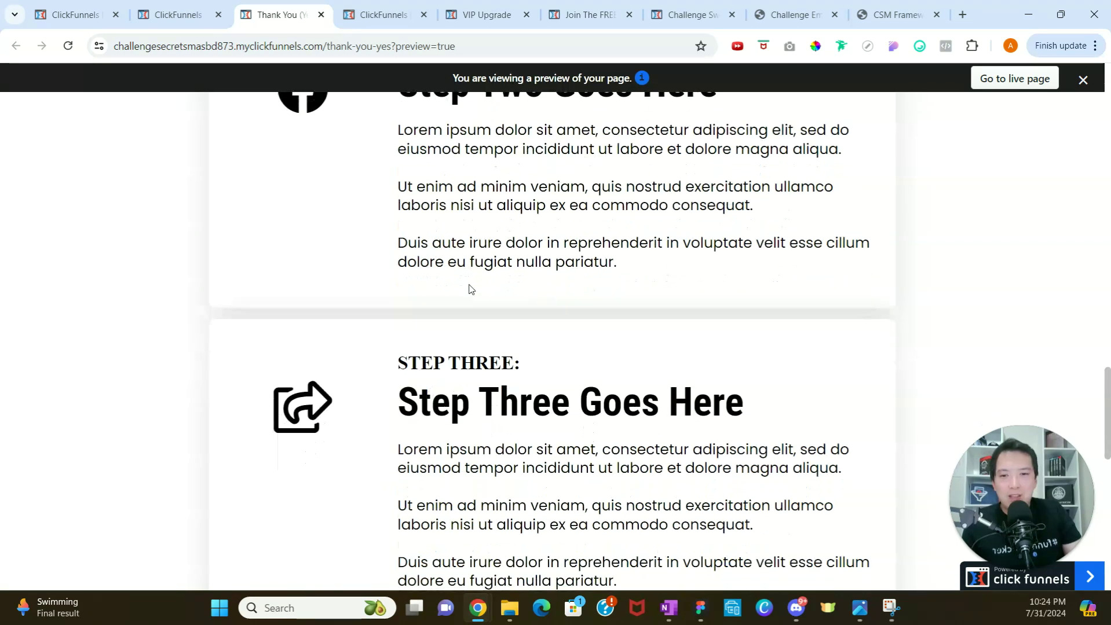
{"action": "scroll", "coordinate": [458, 283], "scroll_direction": "down", "scroll_amount": 1}
{"action": "left_click", "coordinate": [179, 15]}
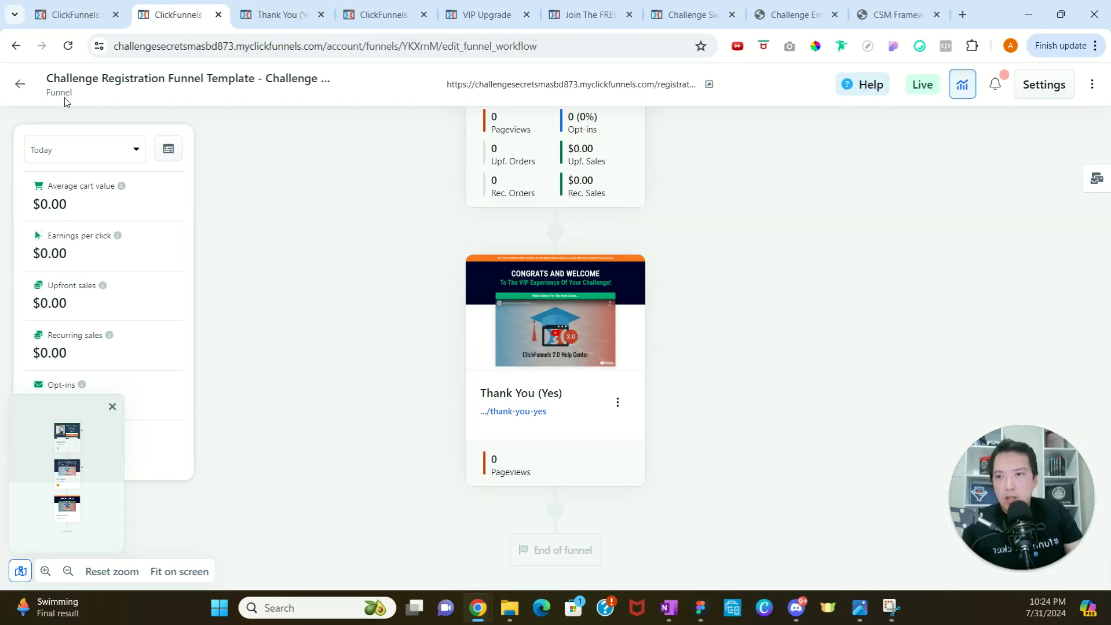
- Open the Challenge Offer Funnel Template from the funnels list and look over its Order and Thank You Confirmation steps
{"action": "left_click", "coordinate": [26, 86]}
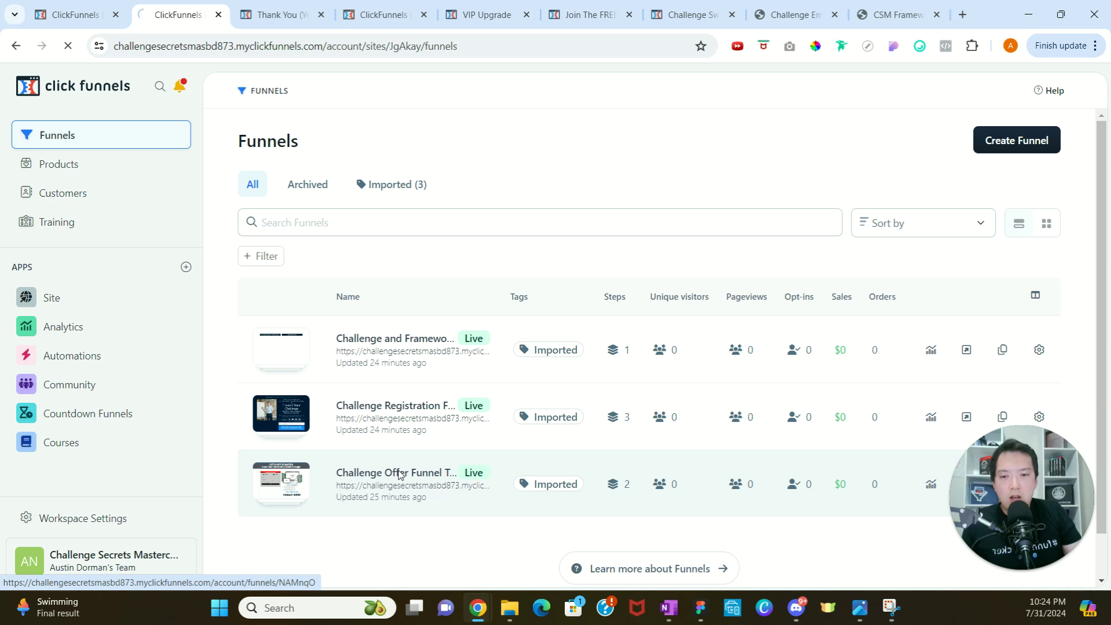
{"action": "left_click", "coordinate": [401, 473]}
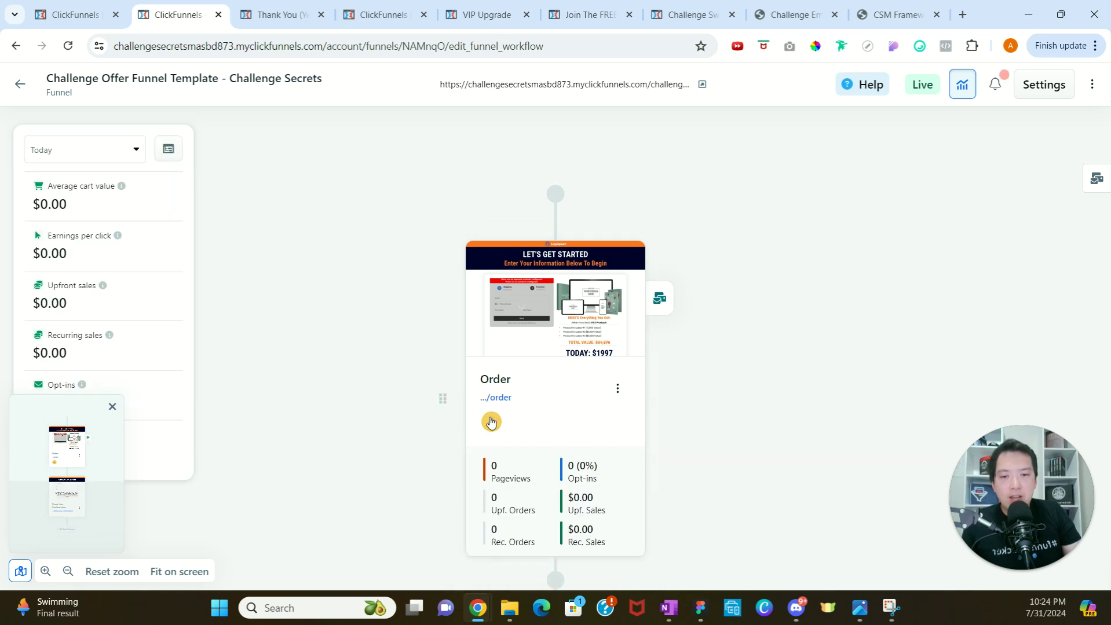
{"action": "scroll", "coordinate": [531, 376], "scroll_direction": "down", "scroll_amount": 3}
{"action": "scroll", "coordinate": [532, 373], "scroll_direction": "up", "scroll_amount": 3}
{"action": "scroll", "coordinate": [536, 370], "scroll_direction": "down", "scroll_amount": 6}
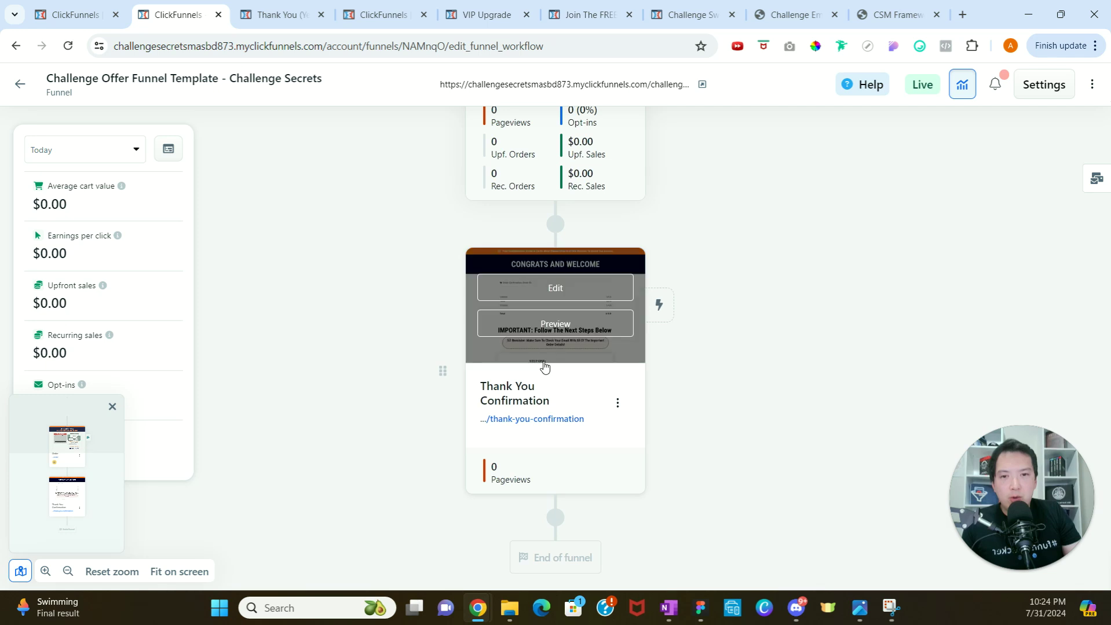
{"action": "scroll", "coordinate": [541, 365], "scroll_direction": "up", "scroll_amount": 2}
{"action": "scroll", "coordinate": [574, 470], "scroll_direction": "down", "scroll_amount": 1}
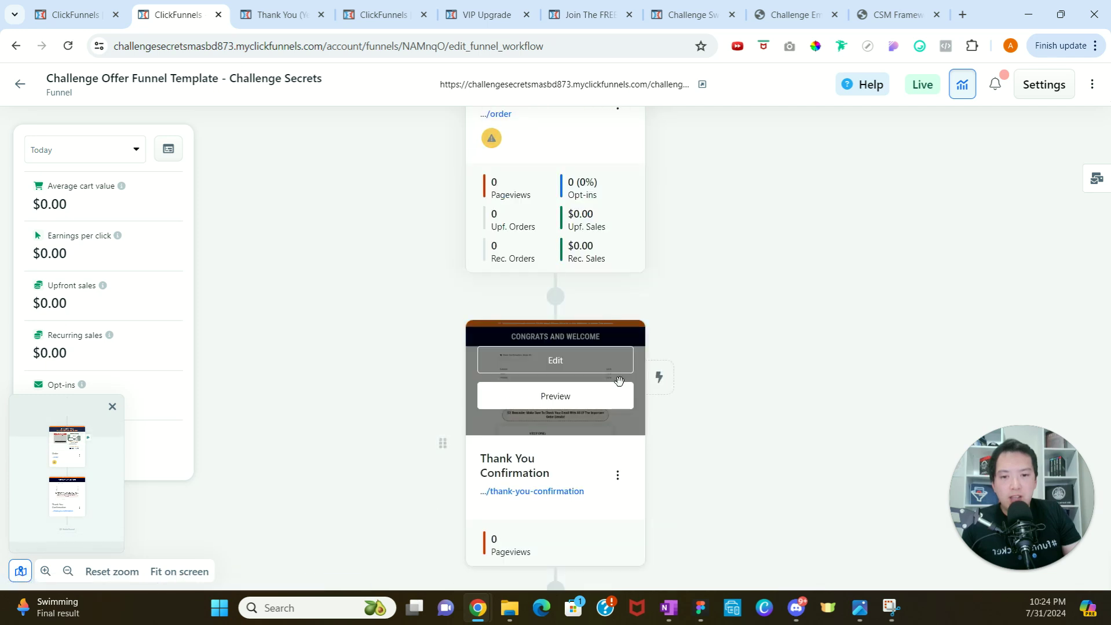
{"action": "scroll", "coordinate": [619, 377], "scroll_direction": "up", "scroll_amount": 5}
- Open the Order step's Challenge Offer Buyer workflow, look at its trigger, tag and Welcome Email steps, and return to the funnel
{"action": "mouse_move", "coordinate": [660, 304]}
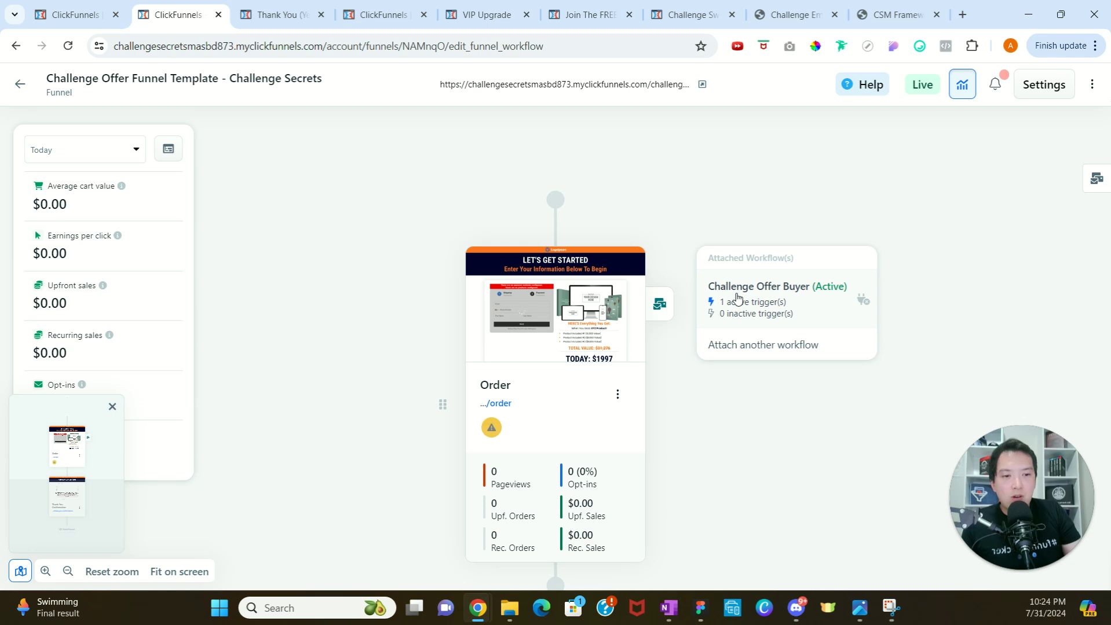
{"action": "left_click", "coordinate": [737, 298]}
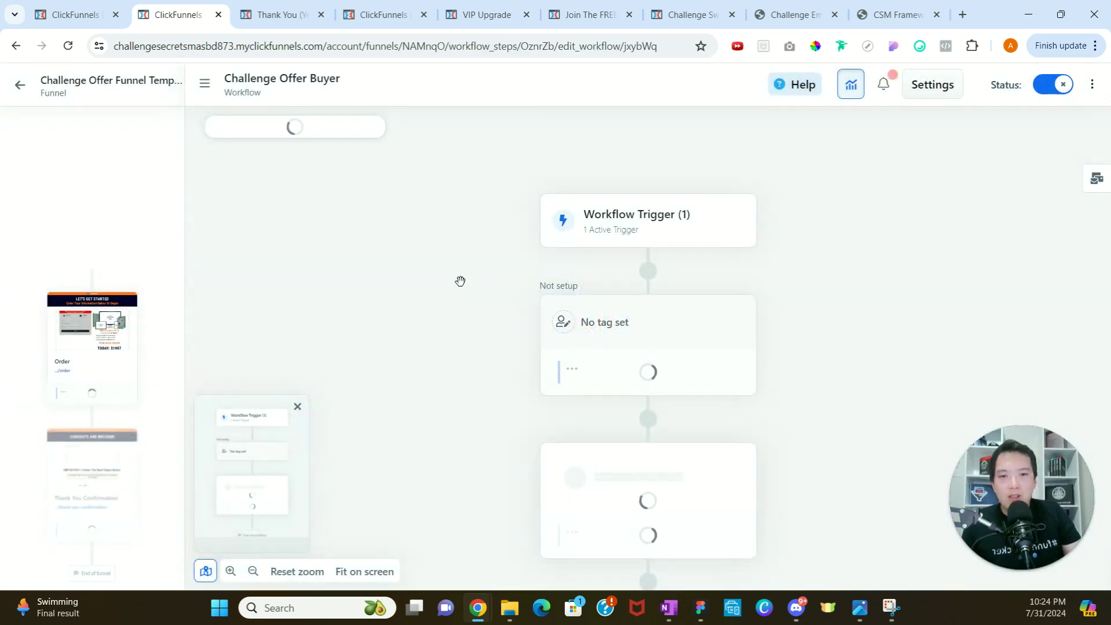
{"action": "left_click", "coordinate": [618, 230]}
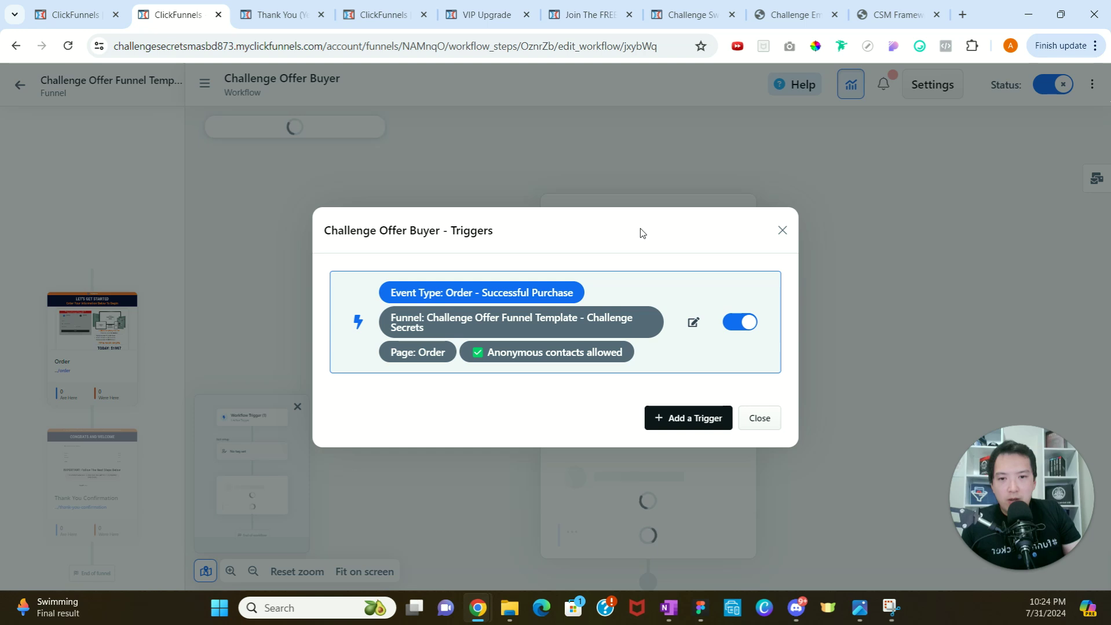
{"action": "left_click", "coordinate": [782, 231]}
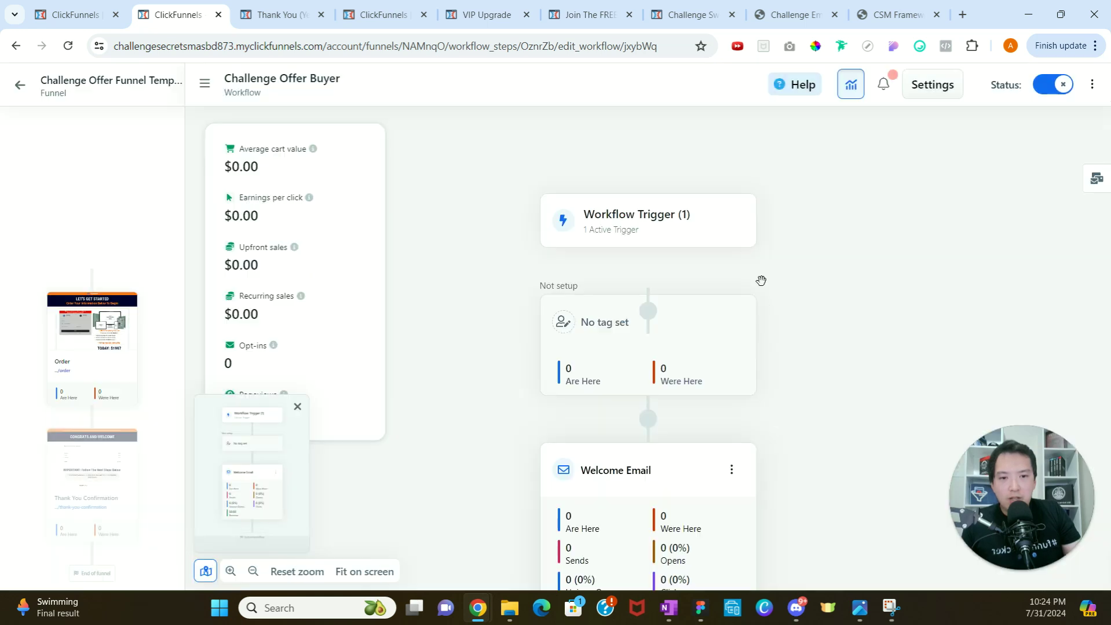
{"action": "scroll", "coordinate": [646, 263], "scroll_direction": "down", "scroll_amount": 3}
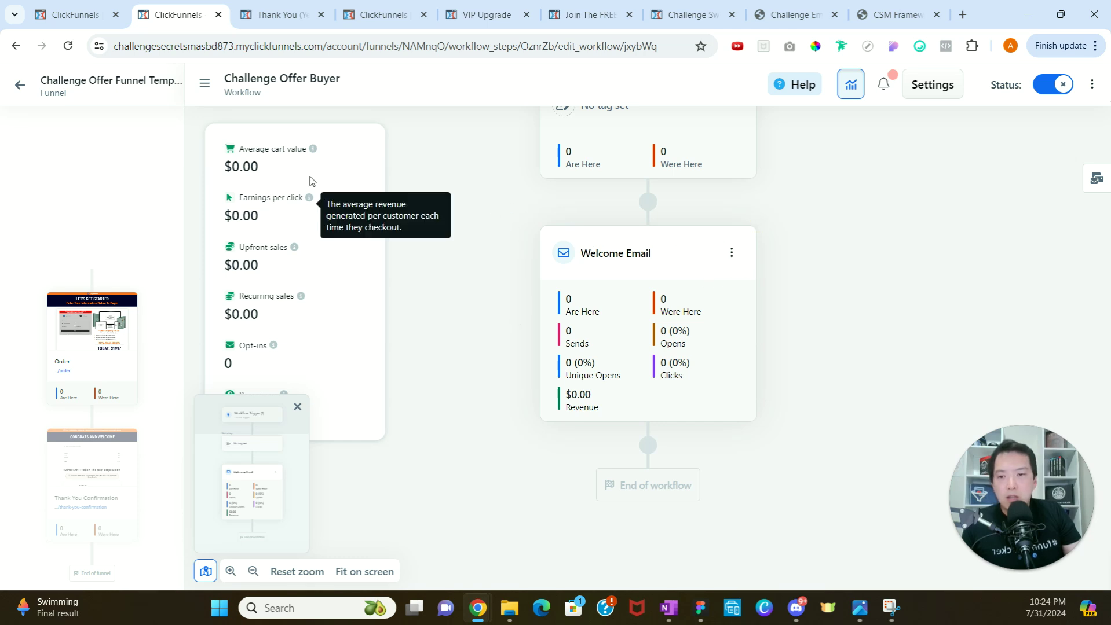
{"action": "left_click", "coordinate": [20, 86]}
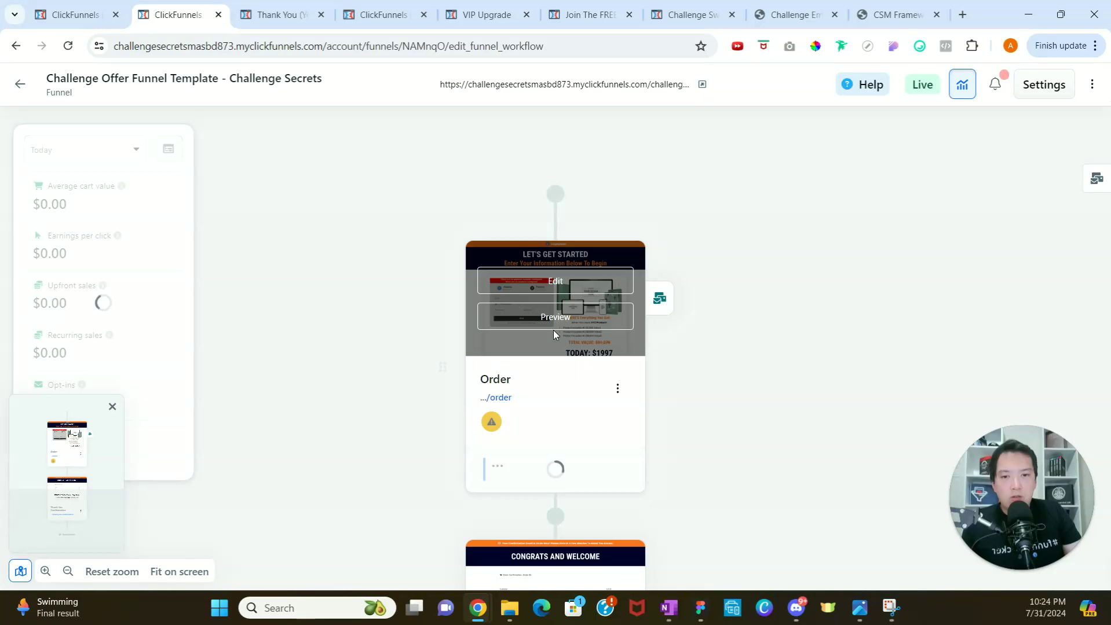
- Preview the Order page, look through its checkout form, product list and guarantee section, and return to the funnel
{"action": "left_click", "coordinate": [557, 317]}
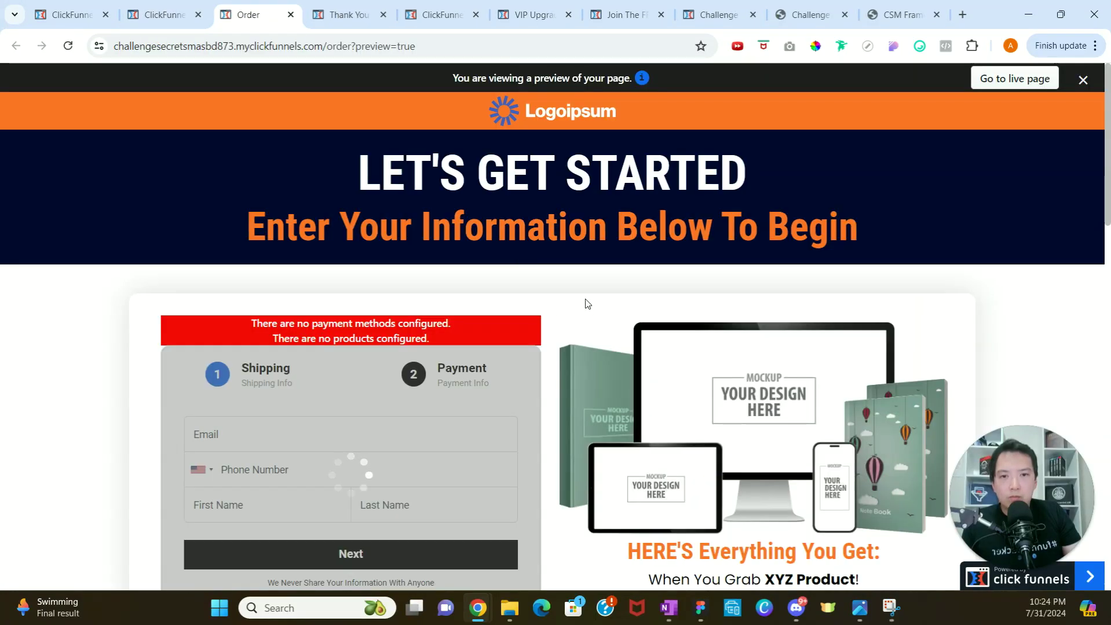
{"action": "scroll", "coordinate": [585, 302], "scroll_direction": "down", "scroll_amount": 1}
{"action": "scroll", "coordinate": [587, 300], "scroll_direction": "down", "scroll_amount": 1}
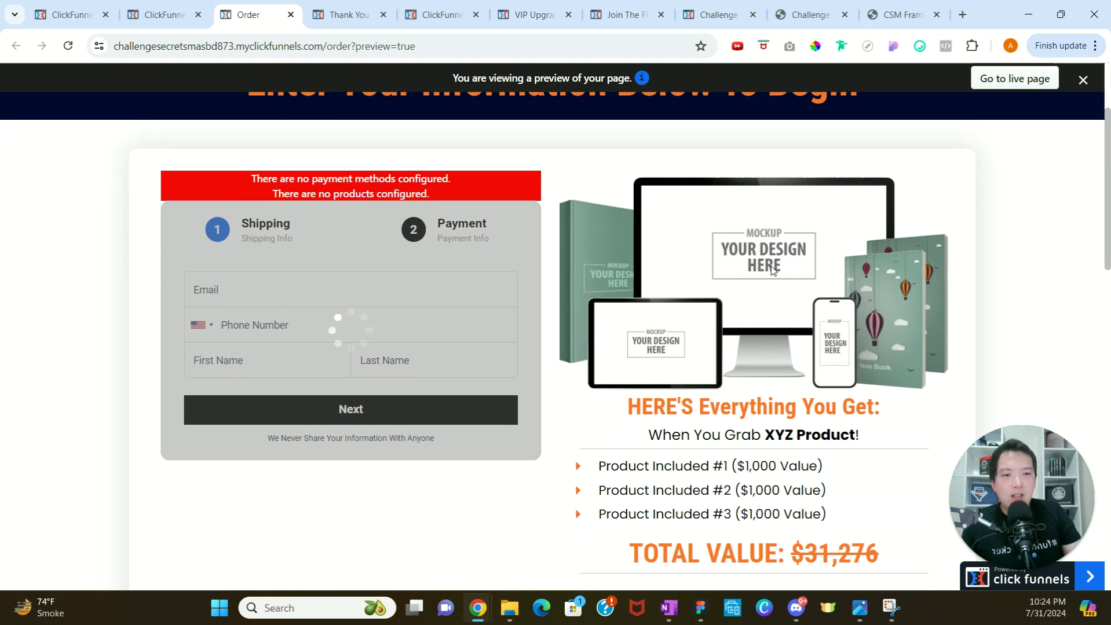
{"action": "scroll", "coordinate": [733, 362], "scroll_direction": "down", "scroll_amount": 3}
{"action": "scroll", "coordinate": [659, 334], "scroll_direction": "down", "scroll_amount": 4}
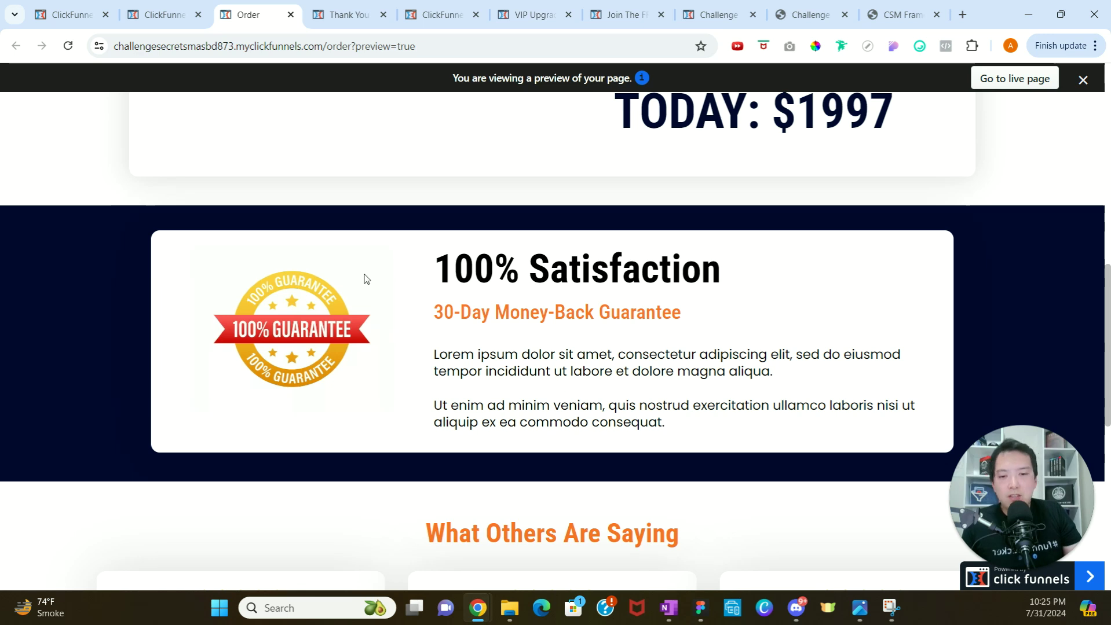
{"action": "left_click", "coordinate": [167, 17]}
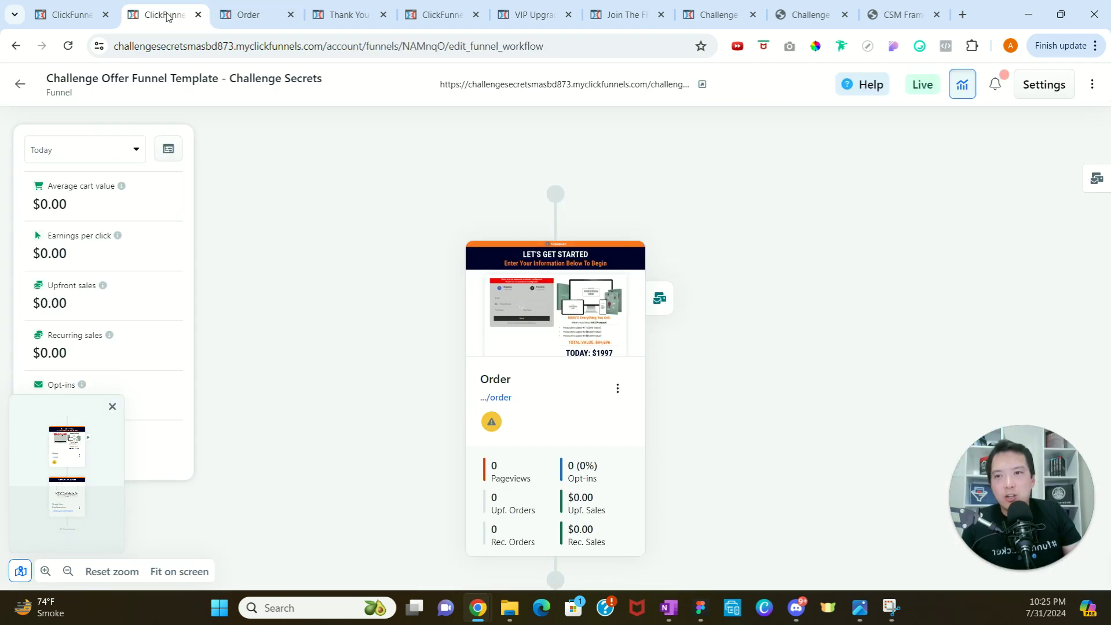
- Preview the Thank You Confirmation page and look through its order summary and next-step sections
{"action": "scroll", "coordinate": [515, 336], "scroll_direction": "down", "scroll_amount": 5}
{"action": "left_click", "coordinate": [530, 324]}
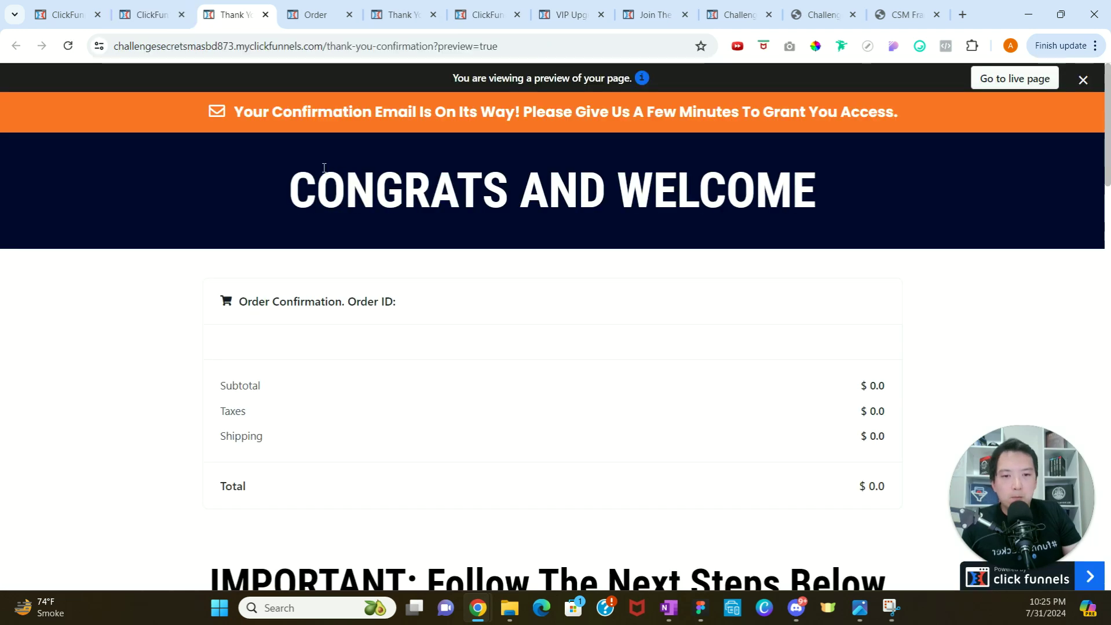
{"action": "scroll", "coordinate": [574, 249], "scroll_direction": "down", "scroll_amount": 2}
{"action": "scroll", "coordinate": [576, 243], "scroll_direction": "down", "scroll_amount": 8}
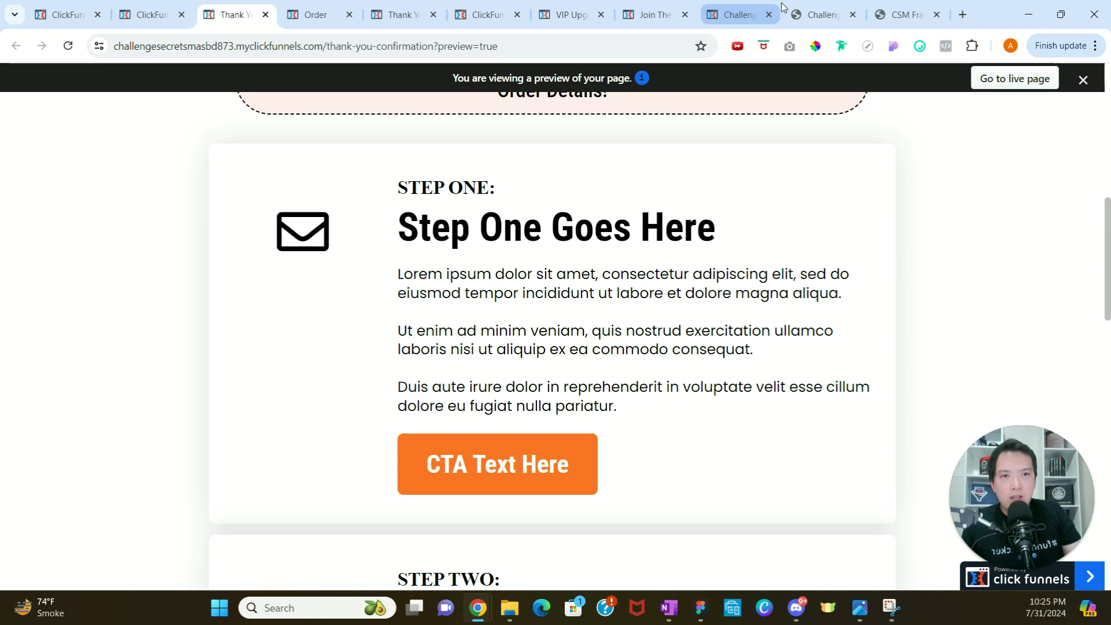
- Switch to the CSM Framework Checklist PDF and read the Funnel Setup page on style guides and cloning the original template
{"action": "left_click", "coordinate": [822, 14]}
{"action": "left_click", "coordinate": [895, 12]}
{"action": "scroll", "coordinate": [478, 299], "scroll_direction": "down", "scroll_amount": 7}
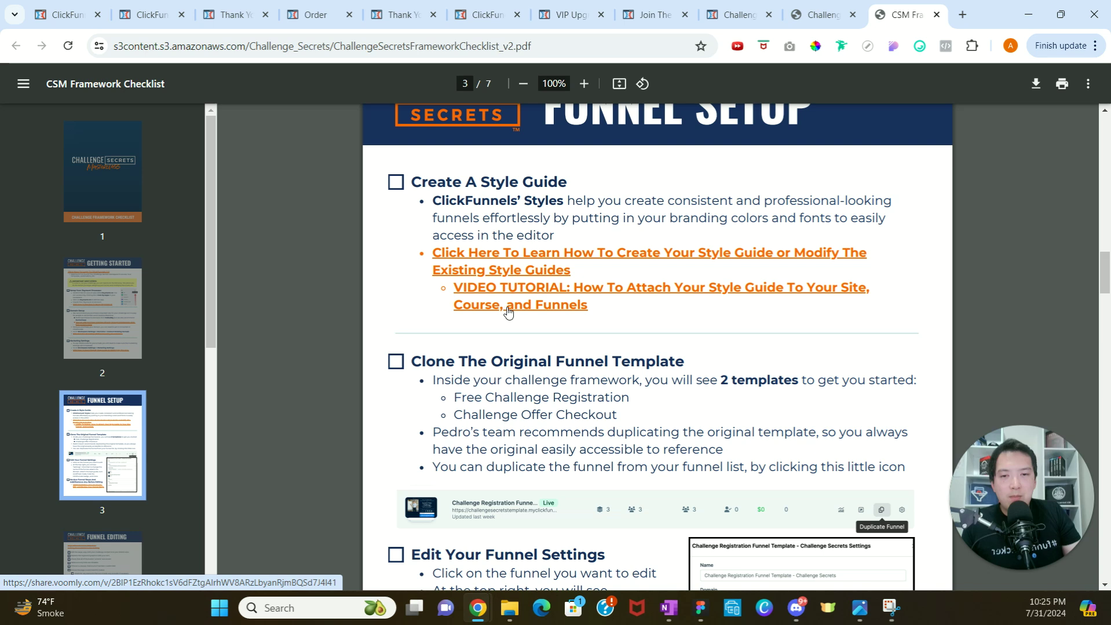
{"action": "scroll", "coordinate": [504, 307], "scroll_direction": "down", "scroll_amount": 2}
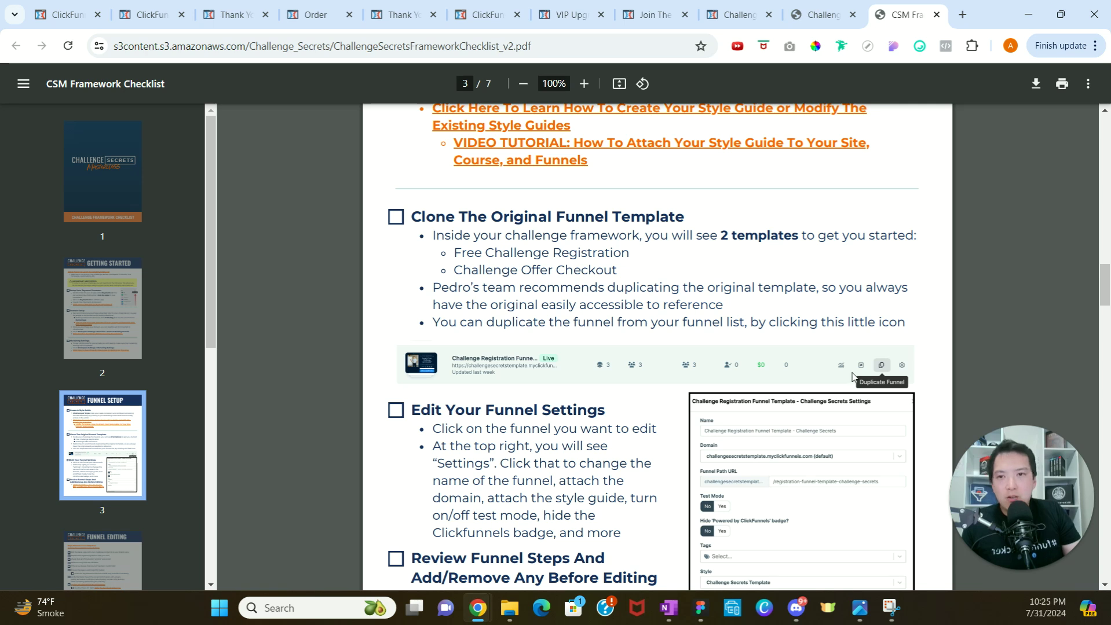
- Return to the Challenge Offer Funnel Template and leave it for the funnels list
{"action": "left_click", "coordinate": [234, 15]}
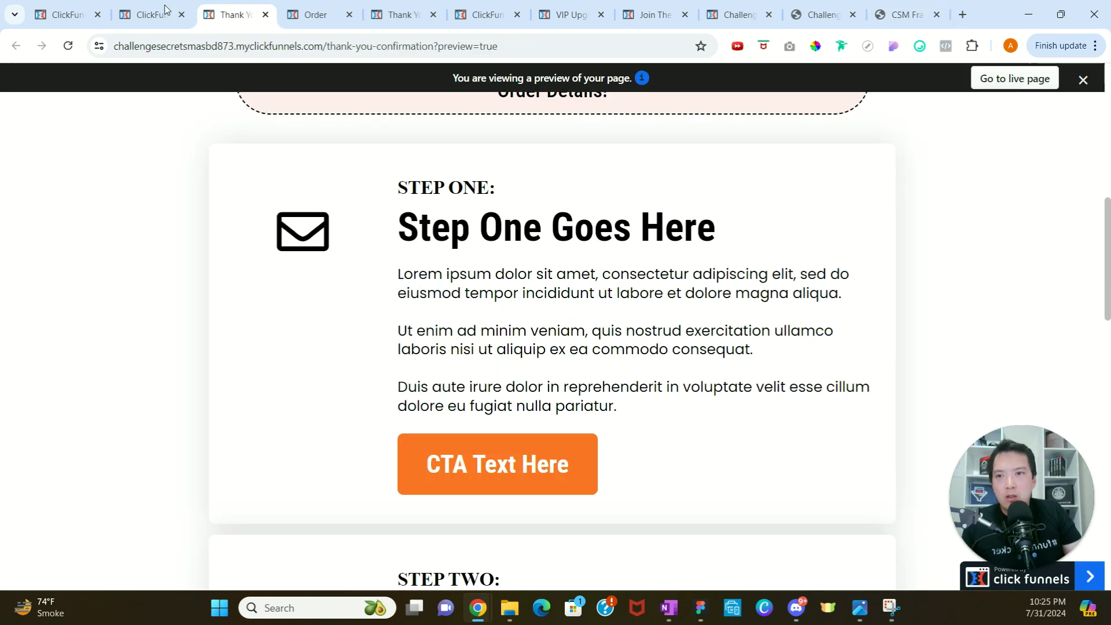
{"action": "left_click", "coordinate": [152, 14]}
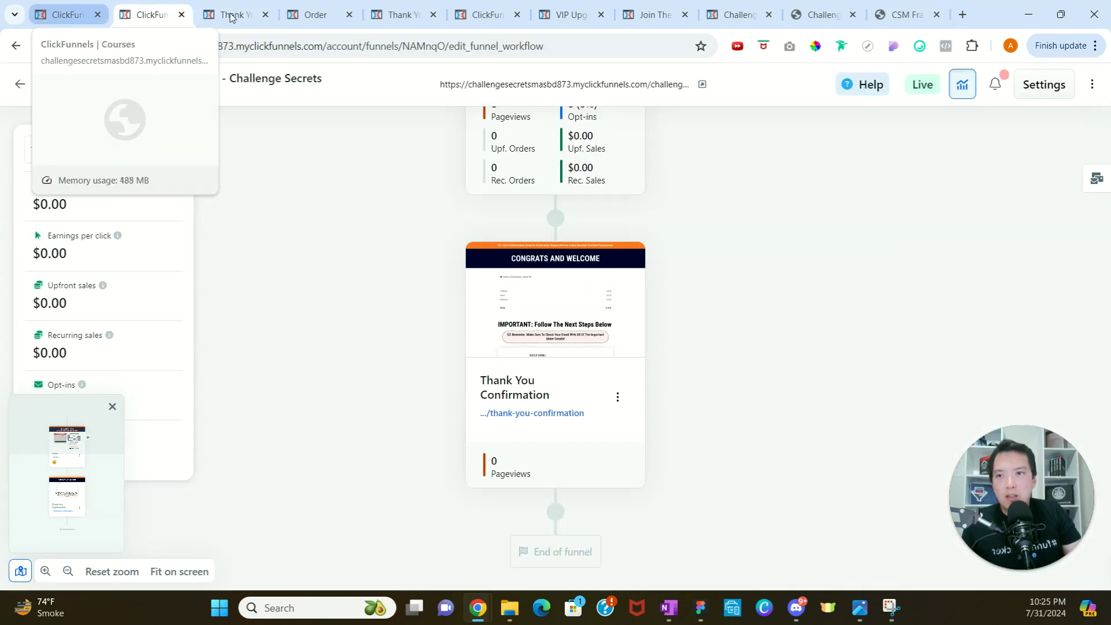
{"action": "left_click", "coordinate": [20, 85]}
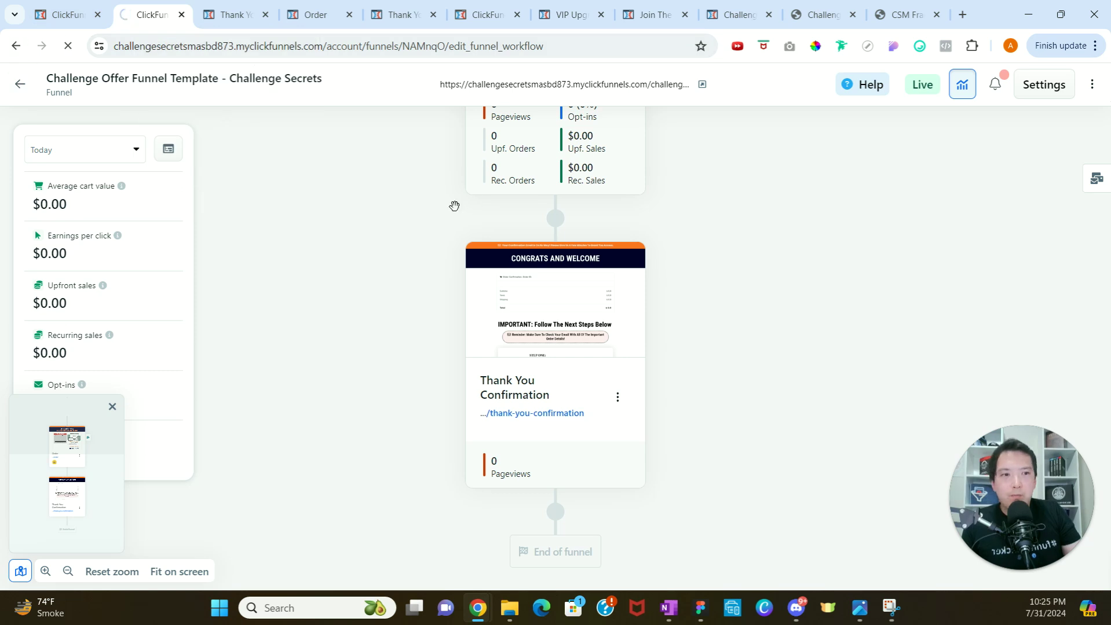